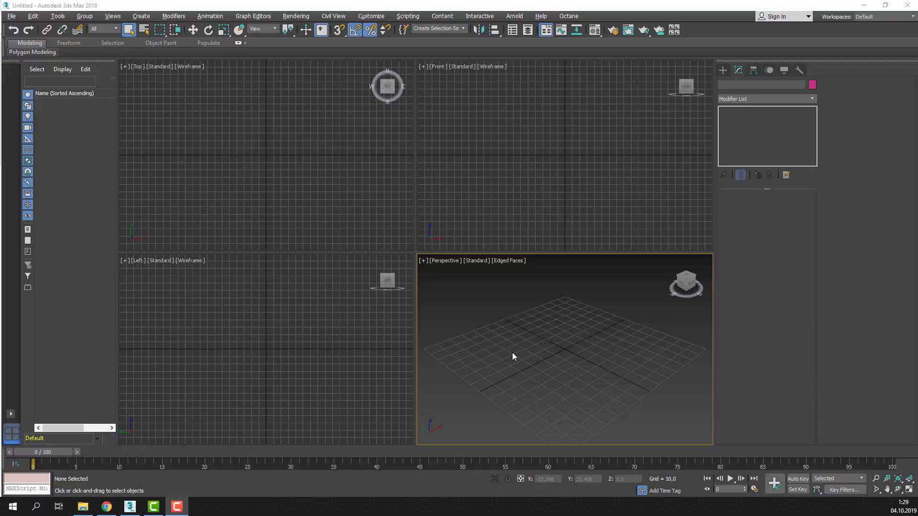
Make OctaneRender 4.04 - 6.17 the production renderer in Render Setup
left_click(296, 16)
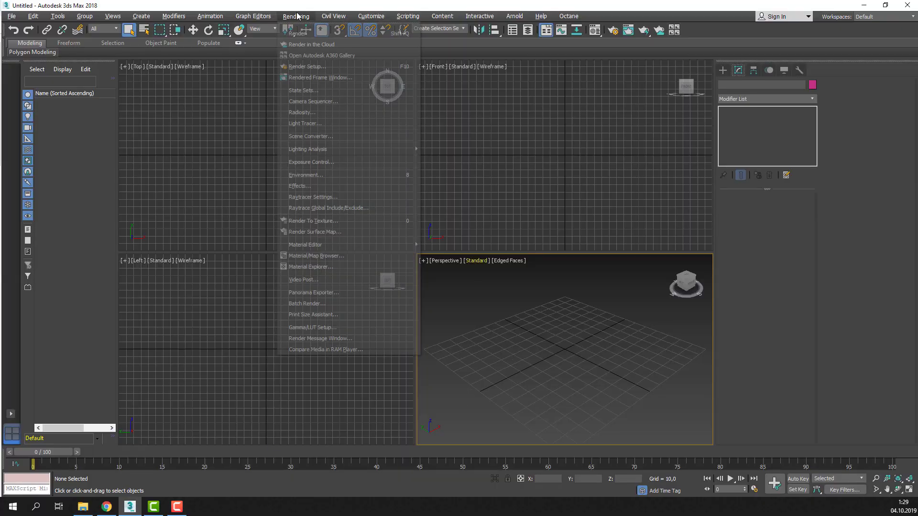
left_click(334, 74)
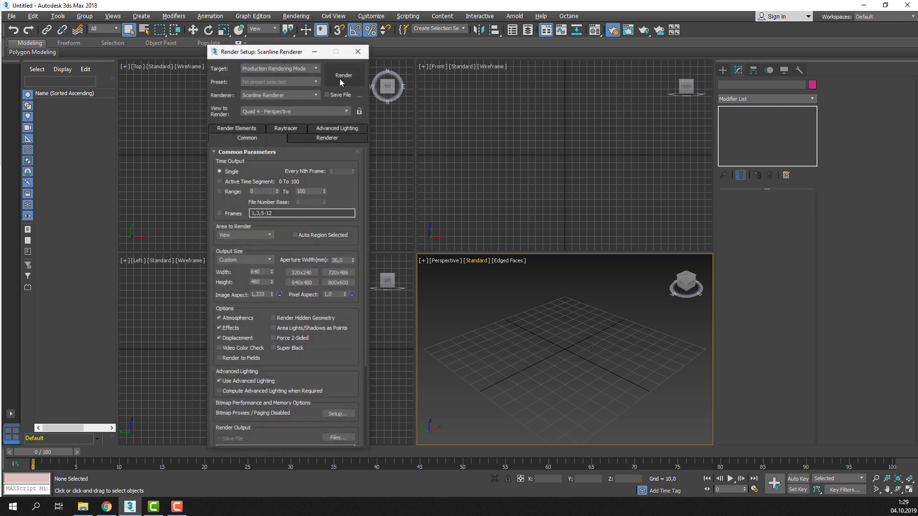
scroll(431, 339, "down", 4)
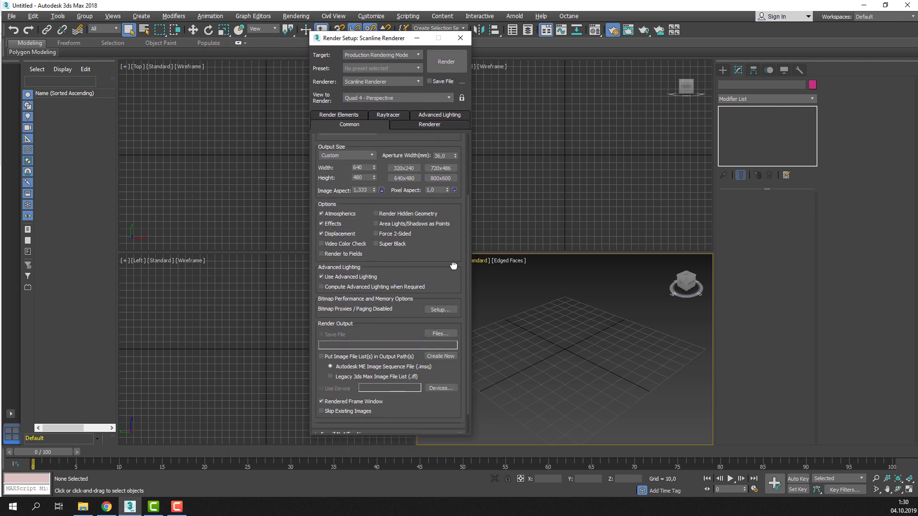
scroll(407, 368, "down", 1)
left_click(347, 431)
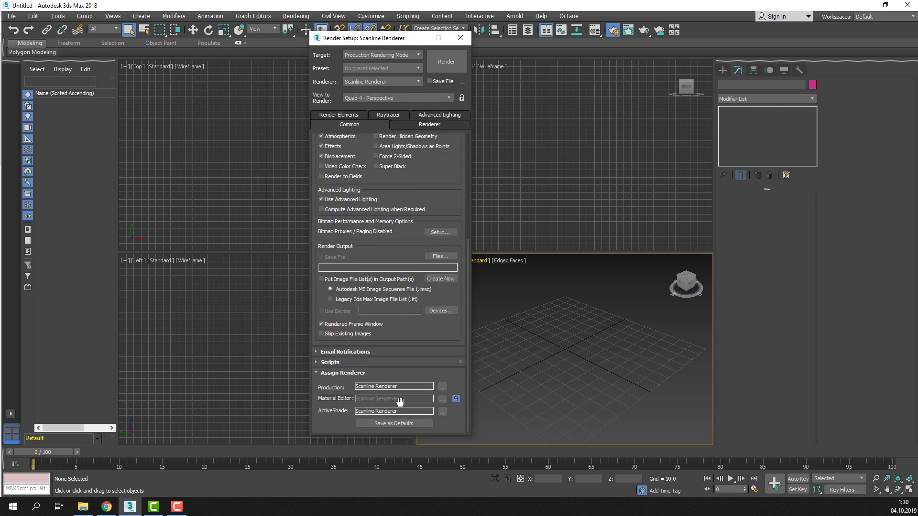
left_click(442, 386)
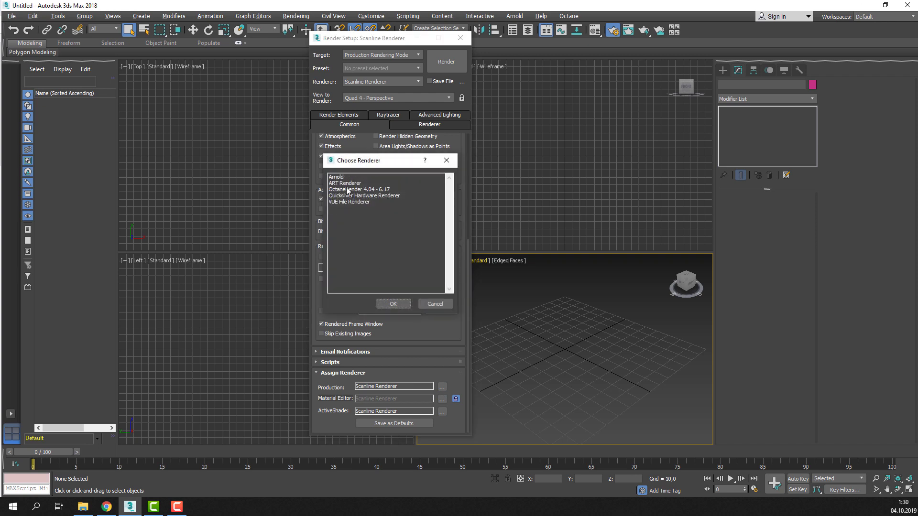
left_click(345, 190)
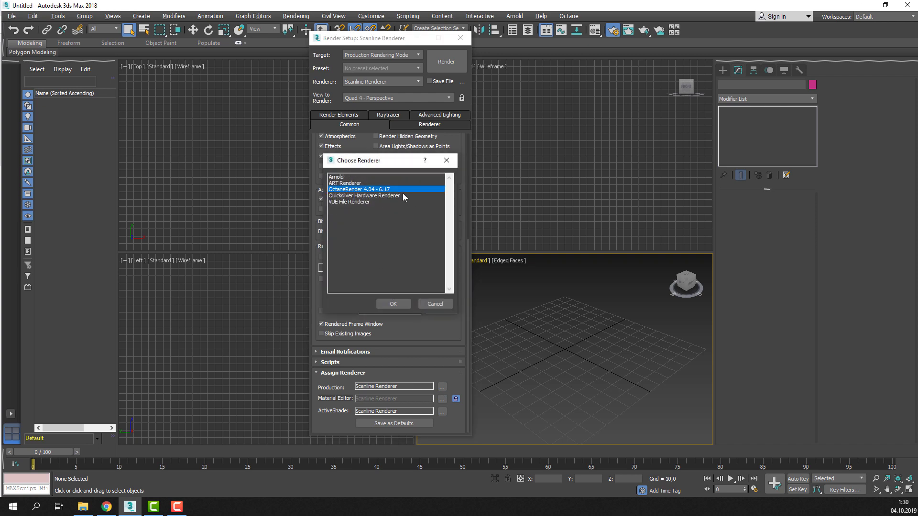
left_click(394, 306)
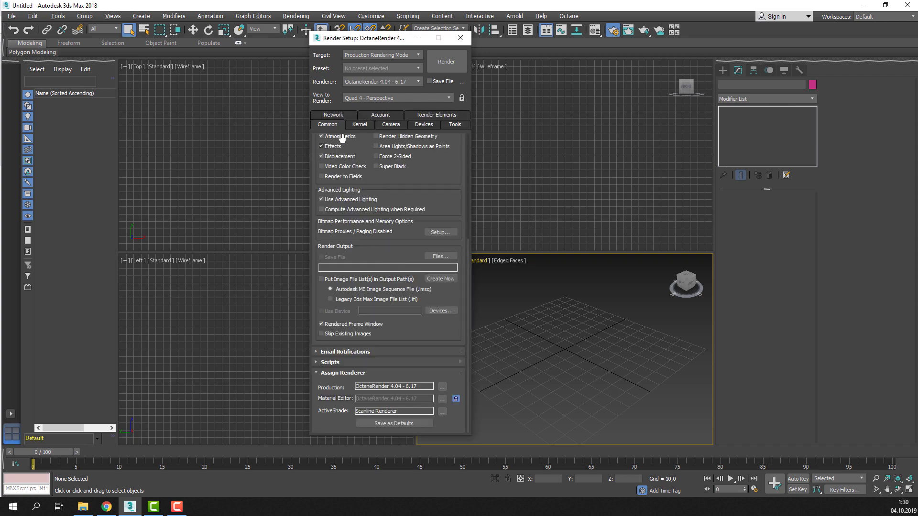
Open the OctaneRender viewport window and dock it, resized, on the left beside the viewports
left_click(359, 125)
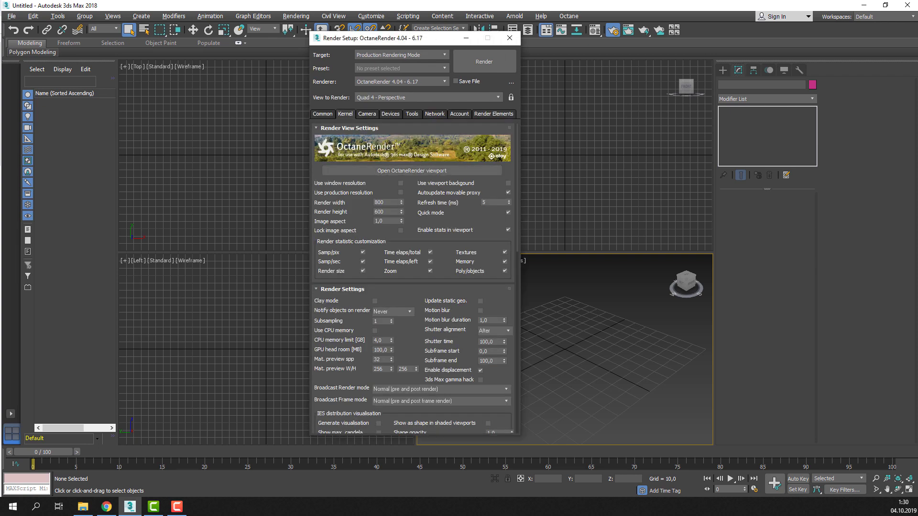
left_click(406, 175)
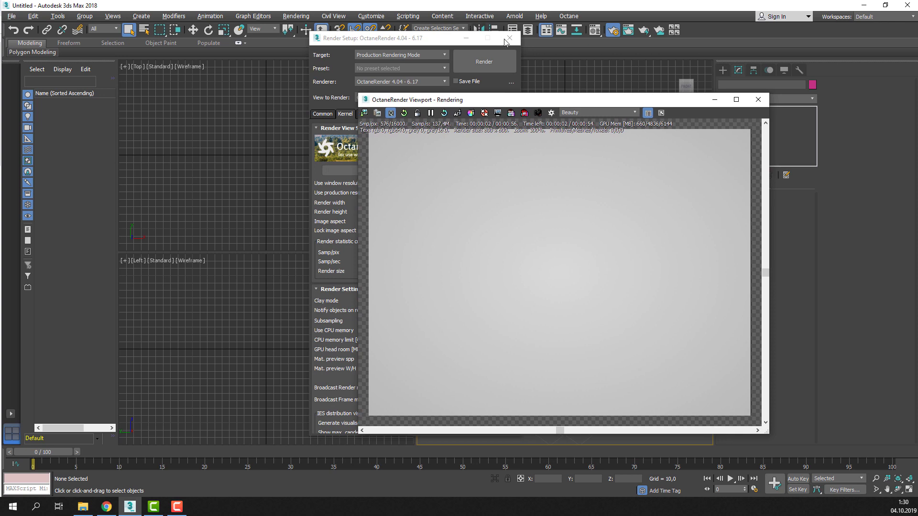
left_click(509, 39)
mouse_move(614, 100)
left_mouse_down()
mouse_move(308, 73)
mouse_move(252, 53)
left_mouse_up()
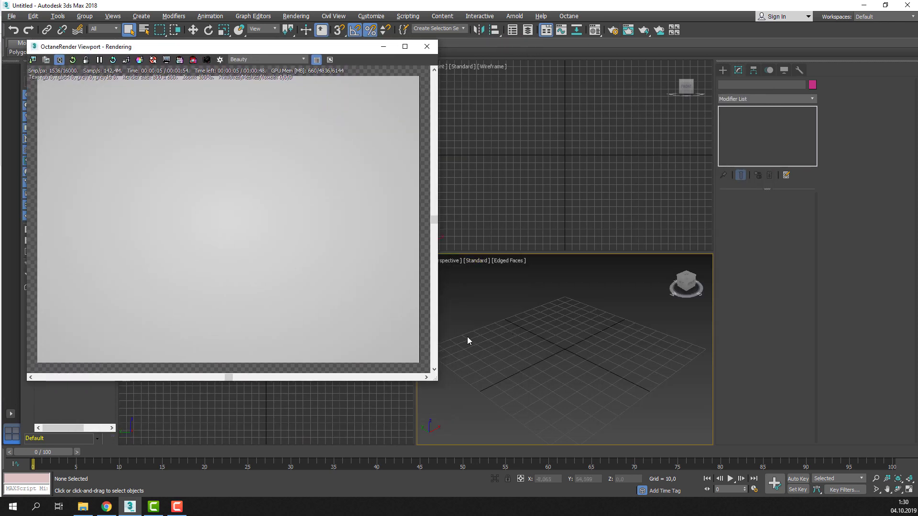
left_click_drag(400, 375, 406, 346)
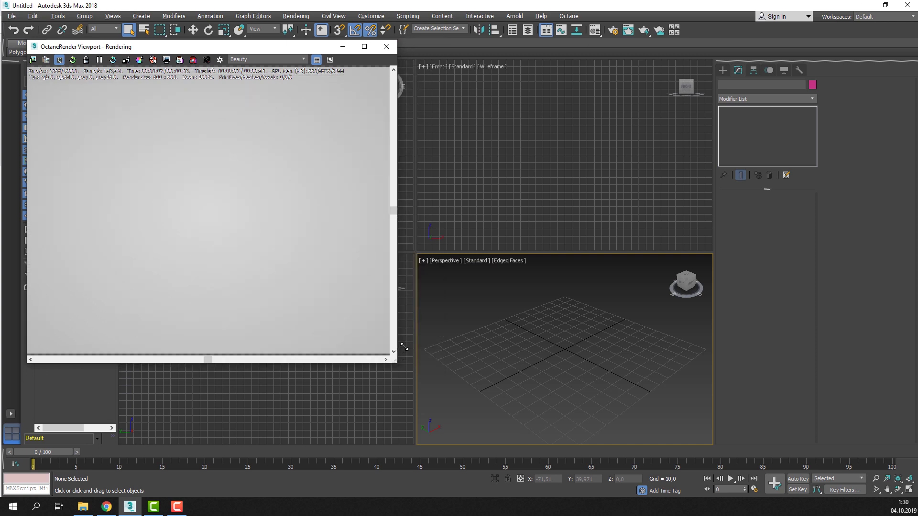
Draw a large standard-primitive plane across the grid in the Perspective view
left_click(723, 71)
left_click(746, 178)
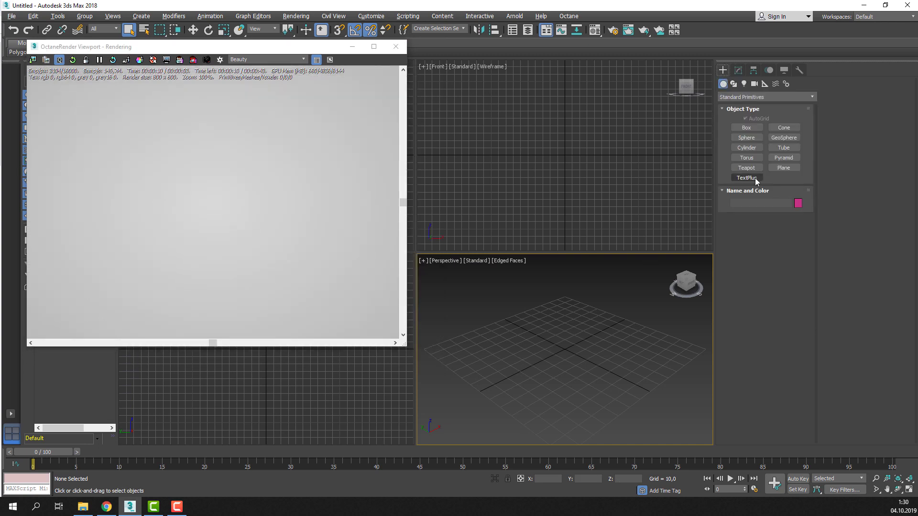
left_click(784, 167)
left_click_drag(565, 297, 560, 460)
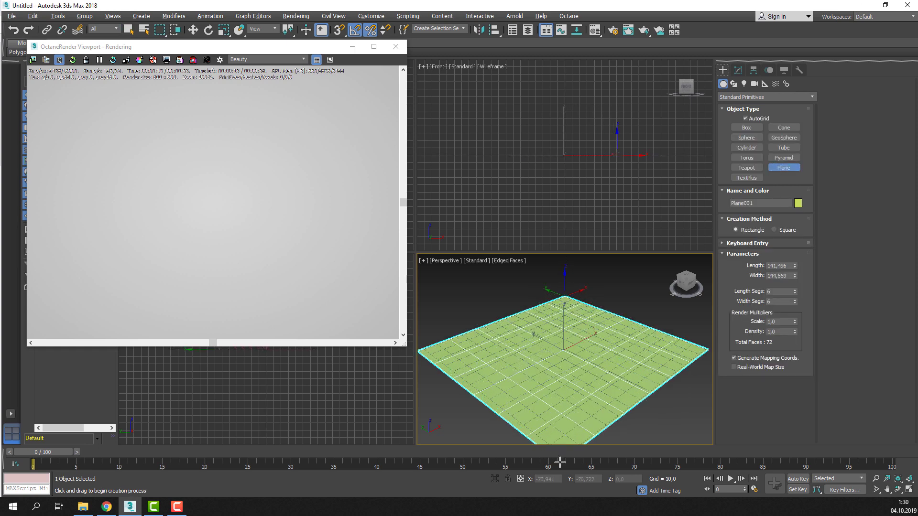
left_click_drag(190, 49, 172, 58)
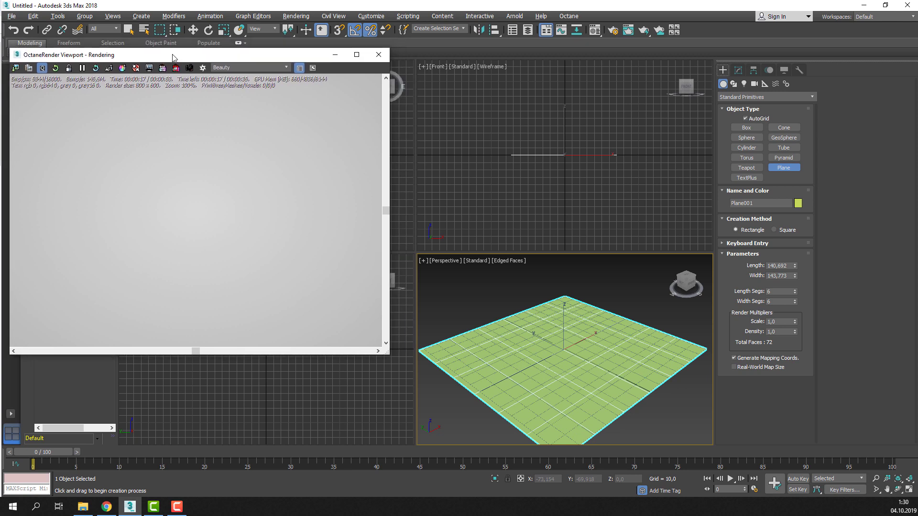
Raise the plane slightly above the grid and refresh the Octane preview to include it
left_click(195, 30)
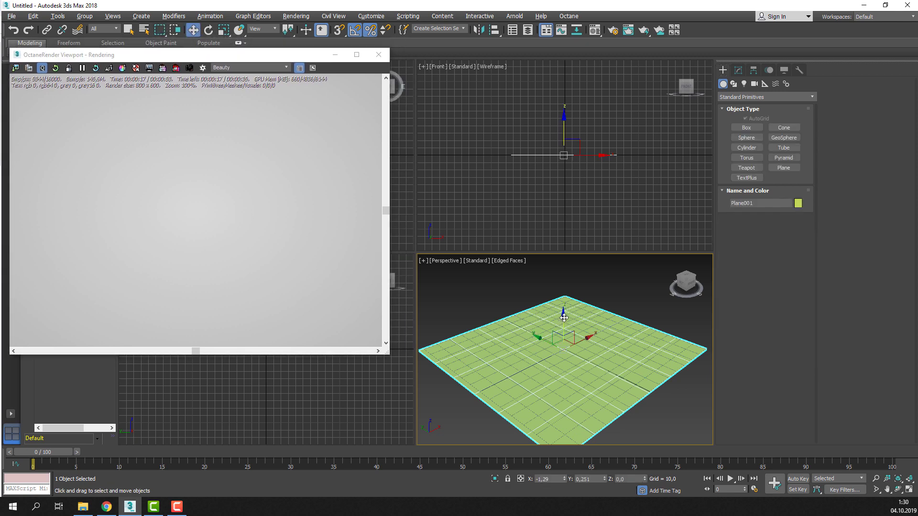
left_click_drag(564, 317, 564, 316)
left_click(627, 297)
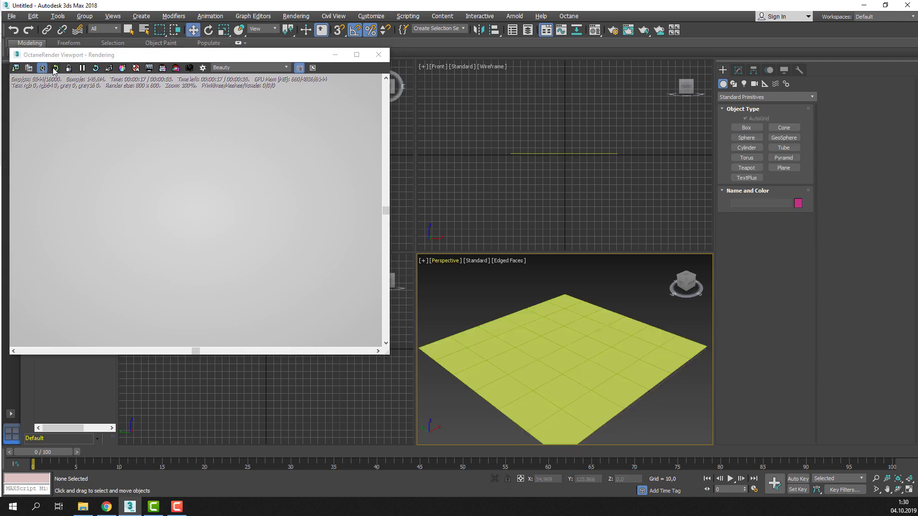
left_click(56, 68)
left_click(569, 383)
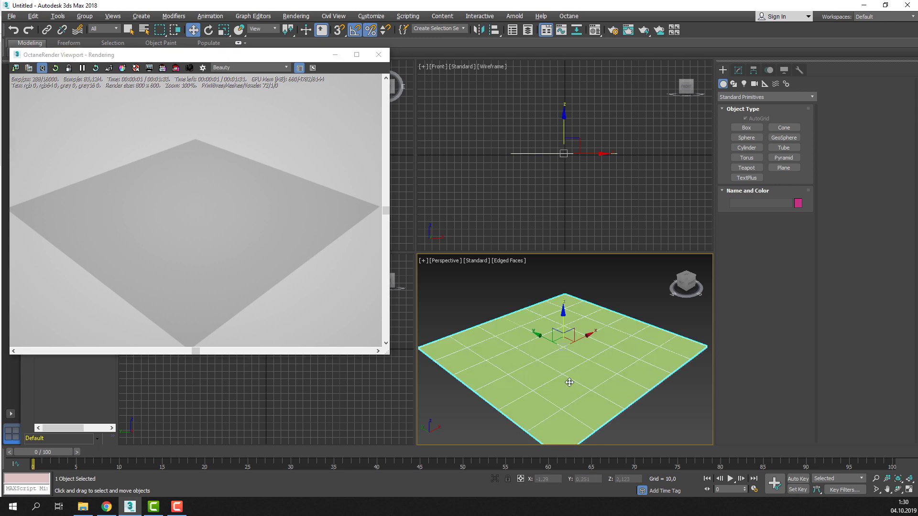
Give the plane 15 length and 15 width segments
left_click(738, 70)
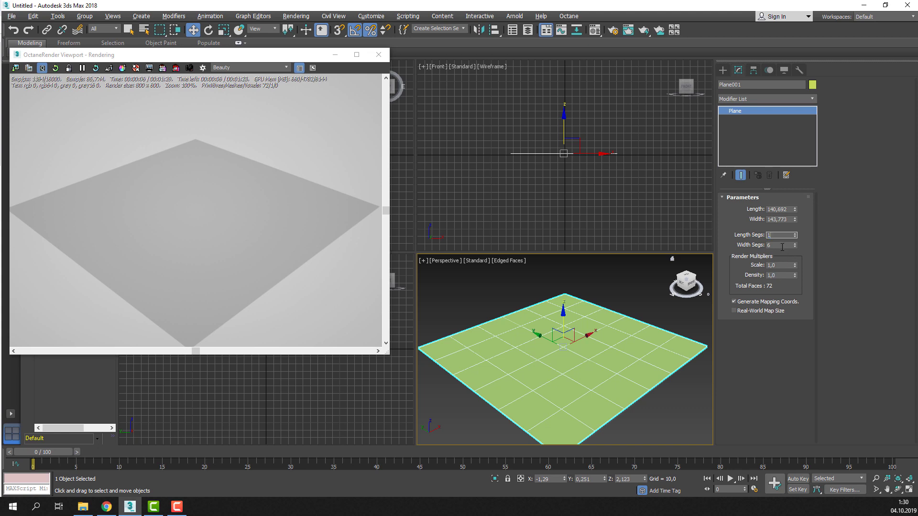
type("5")
key("Tab")
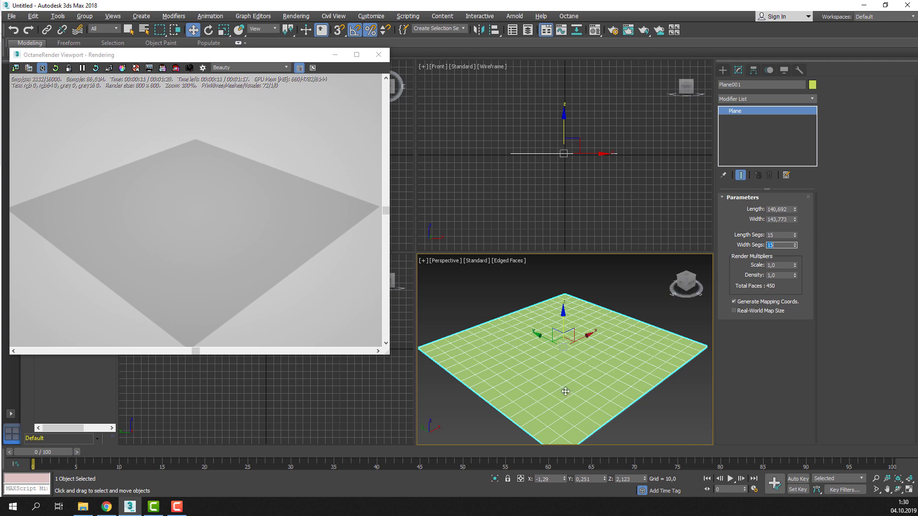
scroll(546, 322, "up", 3)
scroll(546, 322, "up", 1)
scroll(546, 321, "up", 1)
mouse_move(546, 322)
middle_mouse_down("alt")
mouse_move(539, 313)
mouse_move(541, 340)
middle_mouse_up("alt")
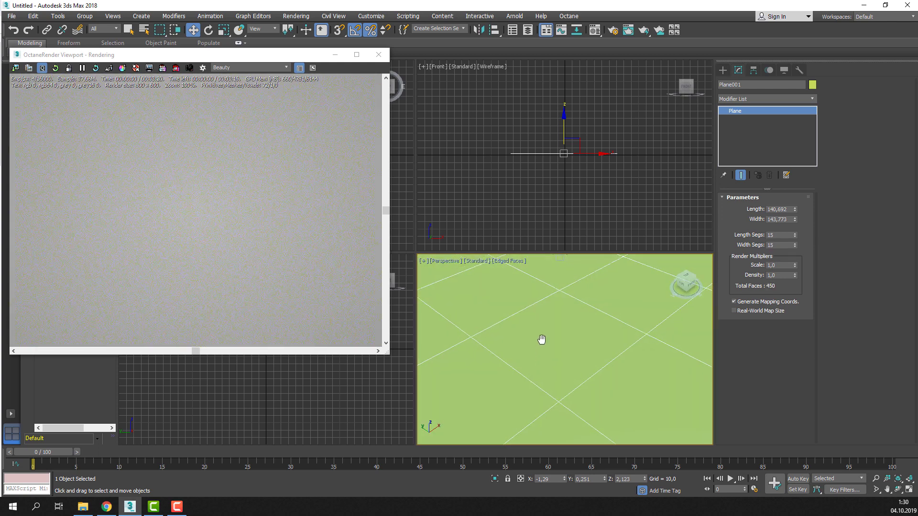
Convert the plane to Editable Poly and inset a central polygon into a smaller square
right_click(744, 133)
left_click(755, 204)
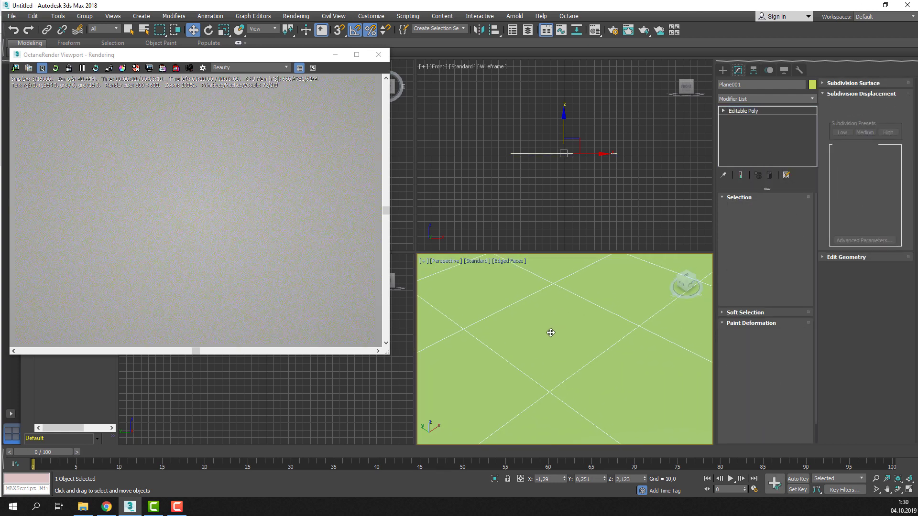
left_click(776, 209)
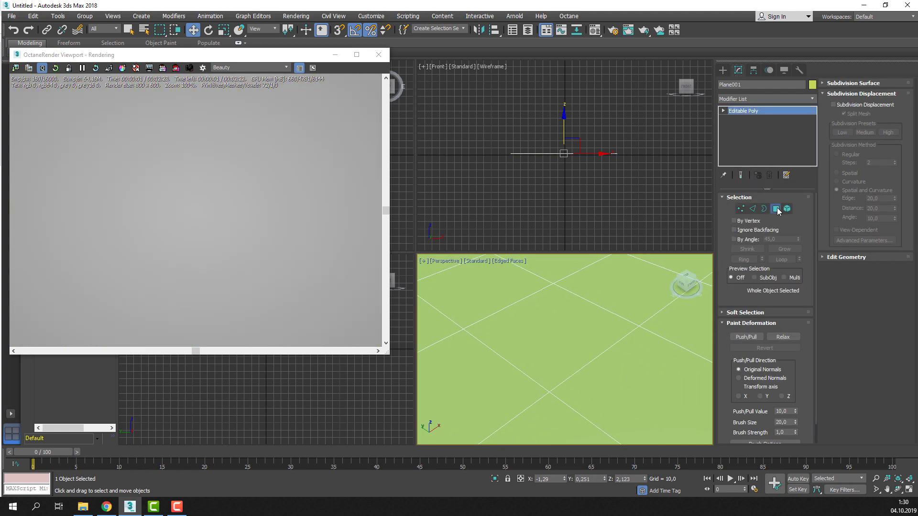
left_click(545, 321)
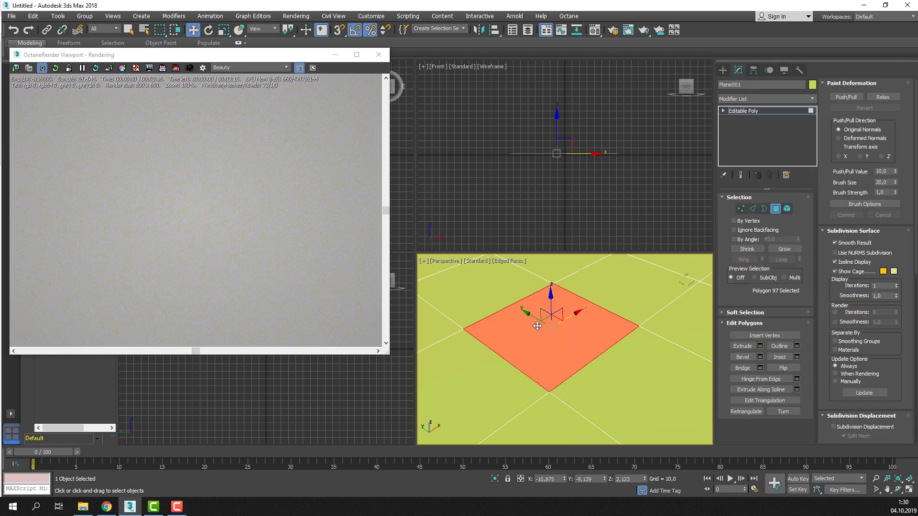
left_click(778, 368)
left_click(775, 358)
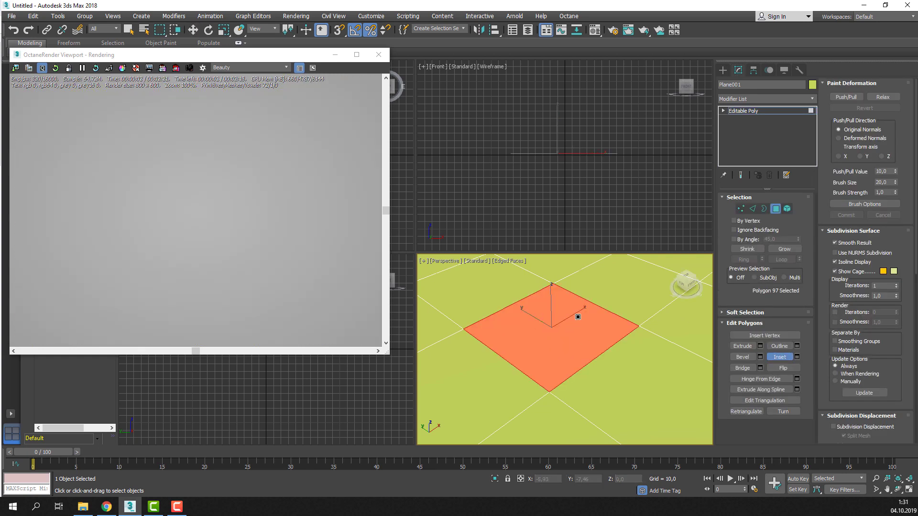
left_click_drag(578, 317, 579, 316)
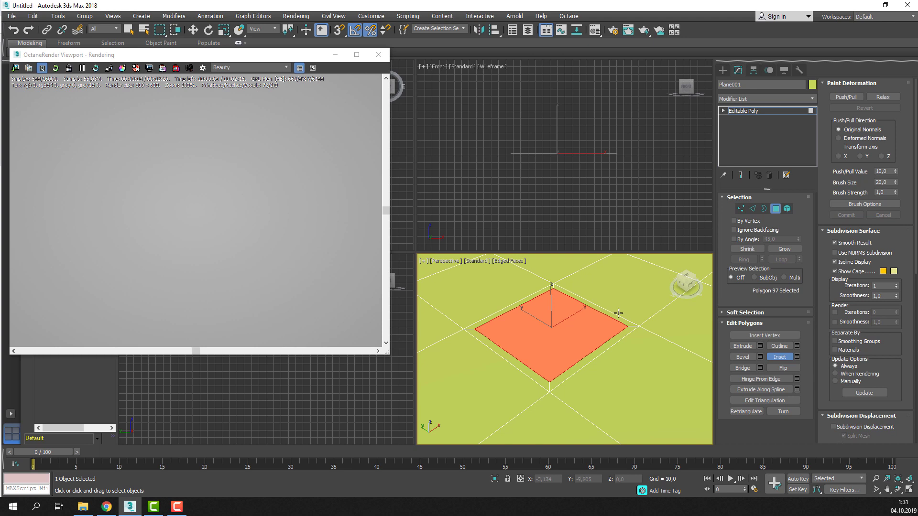
right_click(709, 361)
Extrude the square downward into a pyramid-shaped pit, checking it in wireframe
scroll(514, 315, "down", 5)
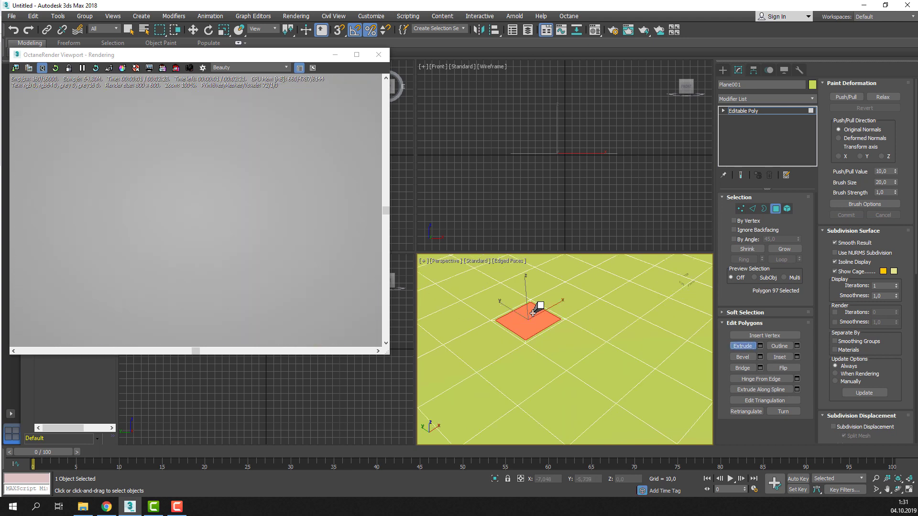
left_click_drag(532, 315, 507, 410)
key("F3")
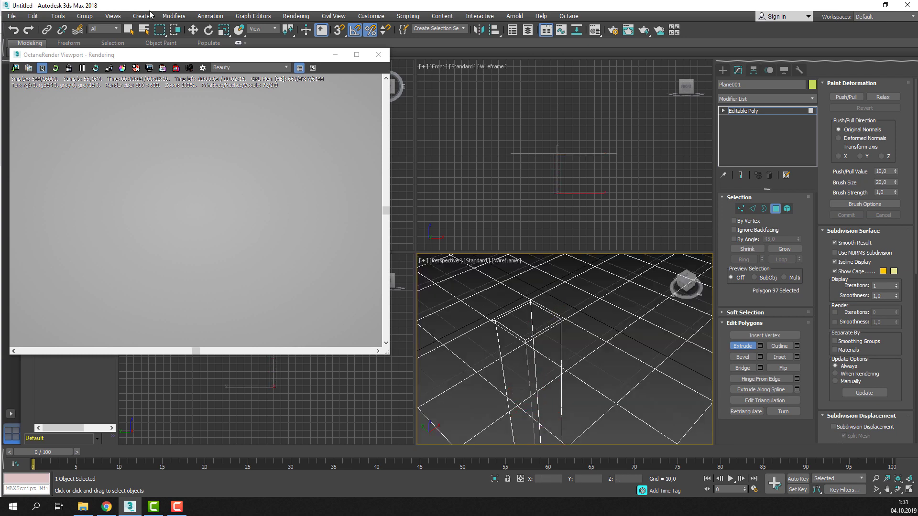
left_click(193, 29)
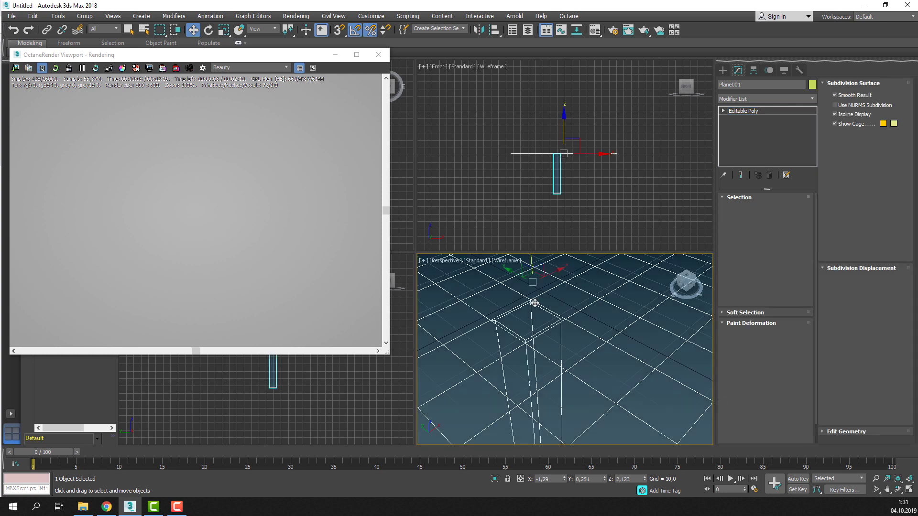
key("F3")
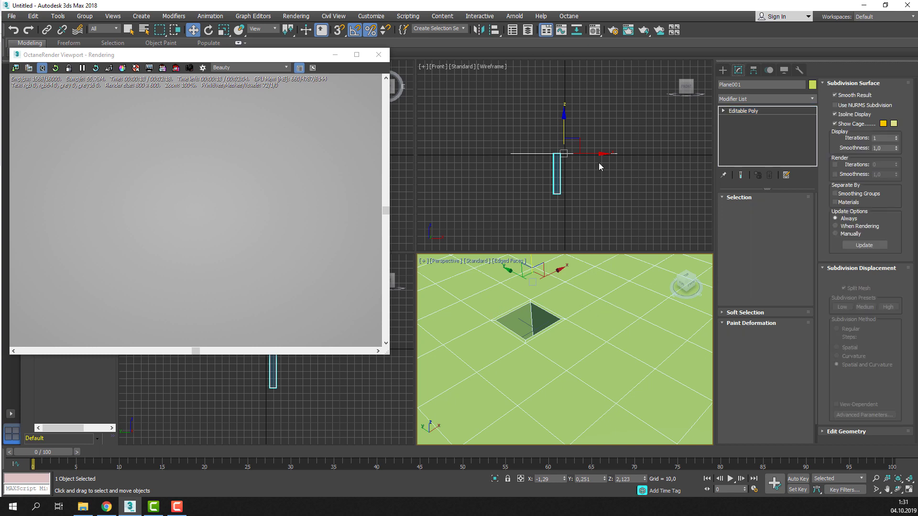
scroll(519, 314, "up", 3)
scroll(519, 314, "up", 2)
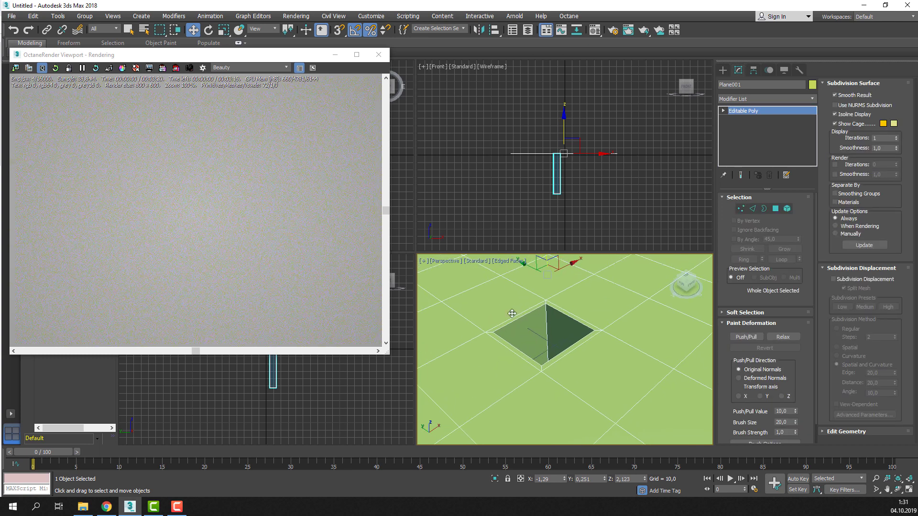
Update the Octane render with the pit geometry and reframe the Perspective view around it
left_click(56, 68)
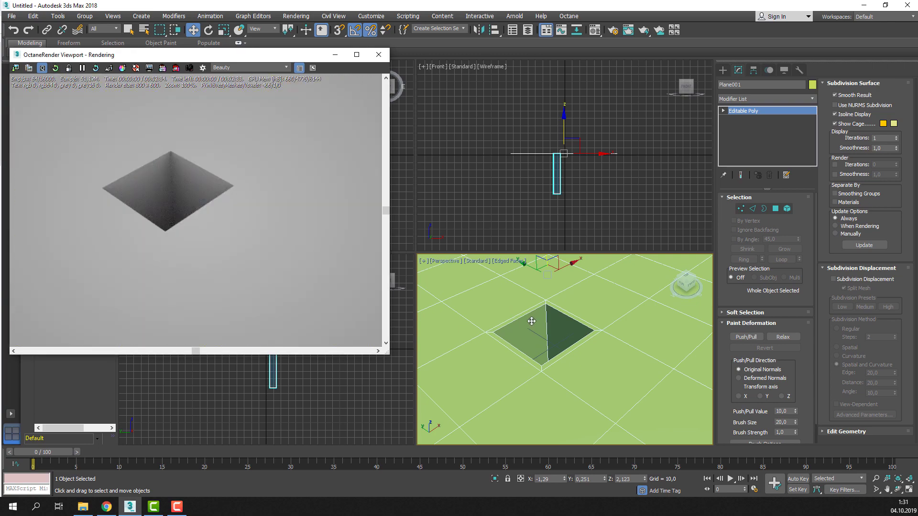
scroll(491, 328, "up", 1)
scroll(510, 331, "up", 1)
scroll(525, 344, "up", 1)
scroll(526, 351, "up", 2)
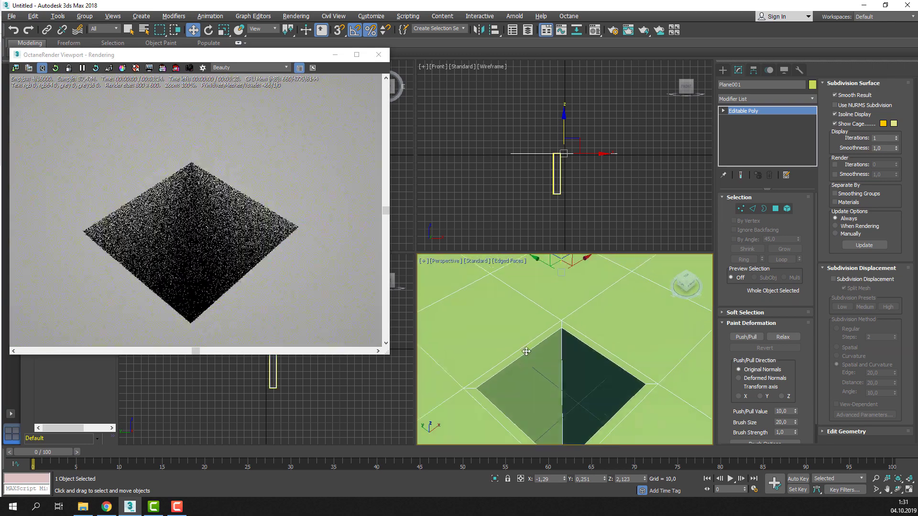
scroll(521, 354, "down", 2)
scroll(535, 325, "down", 1)
scroll(540, 337, "down", 1)
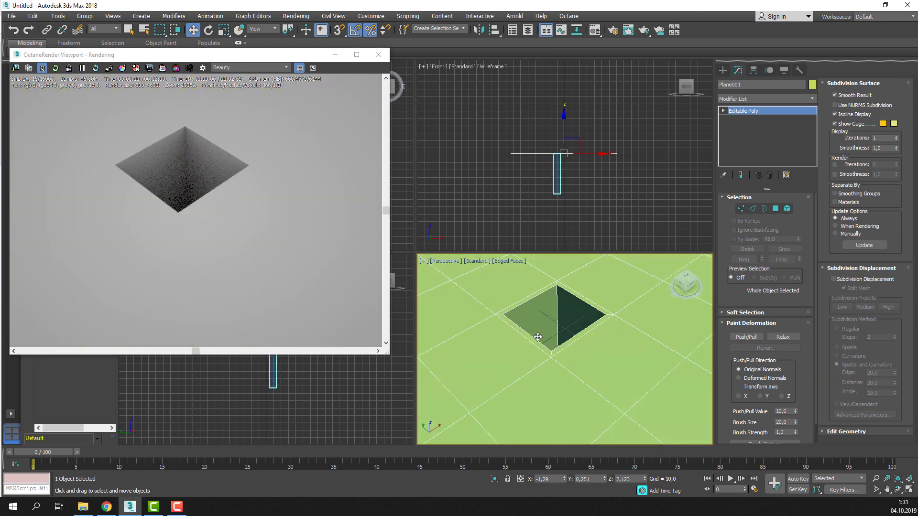
middle_click_drag(533, 358, 517, 368)
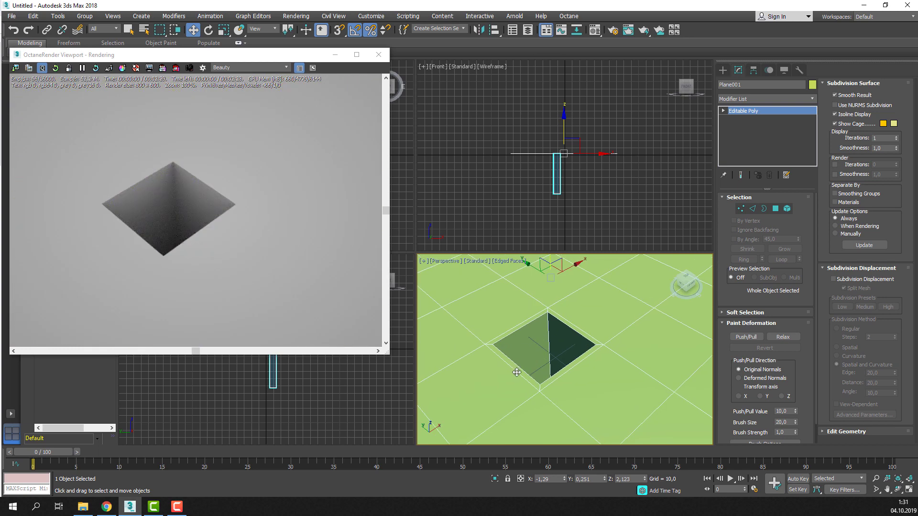
Draw a long thin box, 7.92 by 0.327 by 0.202, beside the pit
left_click(722, 70)
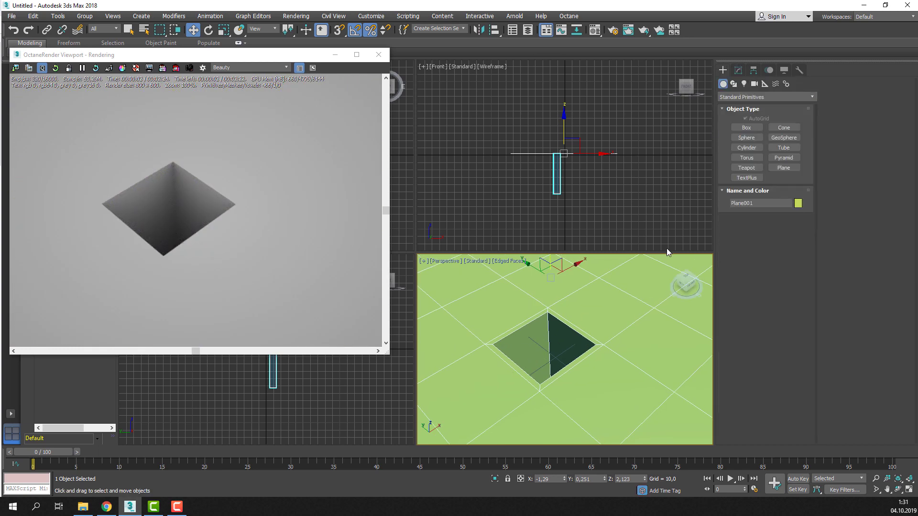
middle_click_drag(504, 364, 577, 365)
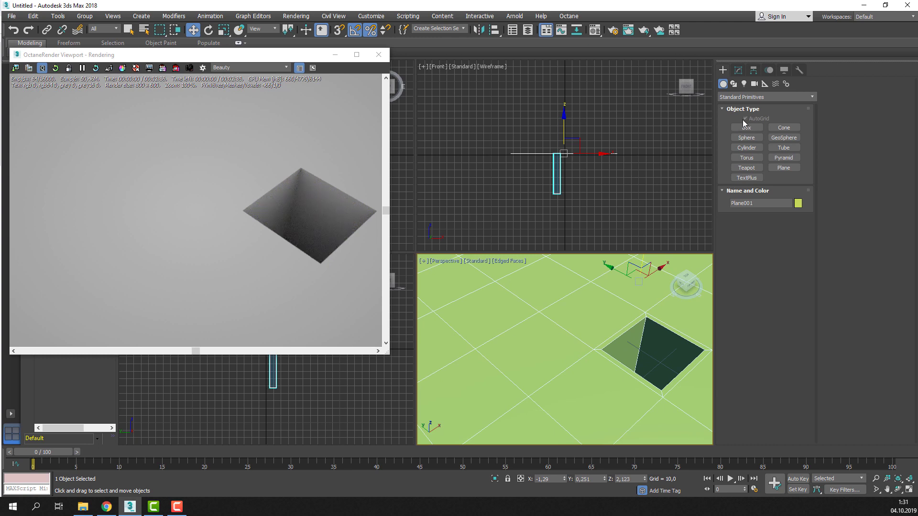
left_click(744, 126)
scroll(526, 332, "up", 2)
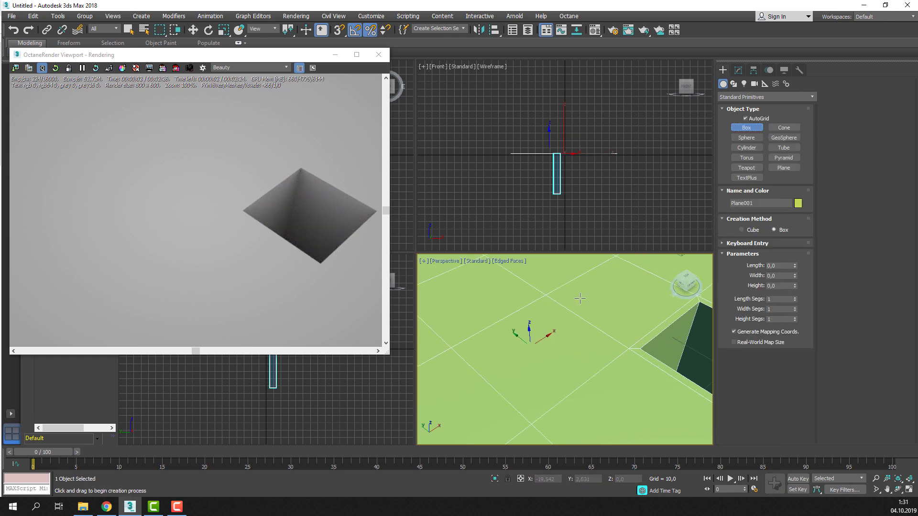
left_click(745, 119)
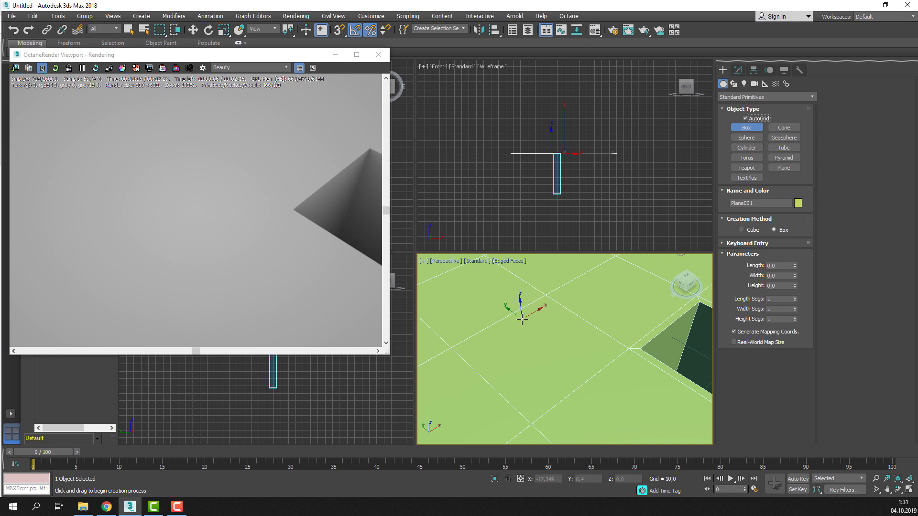
left_click_drag(530, 314, 595, 362)
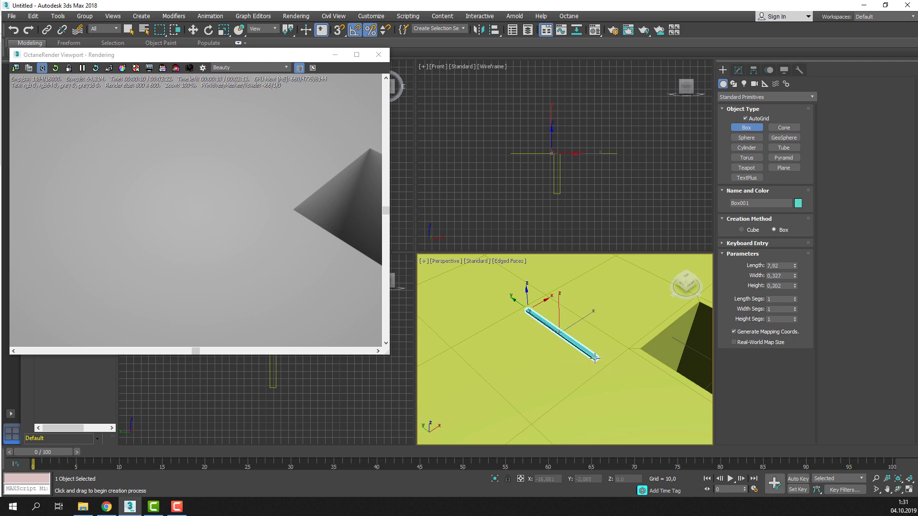
left_click(592, 362)
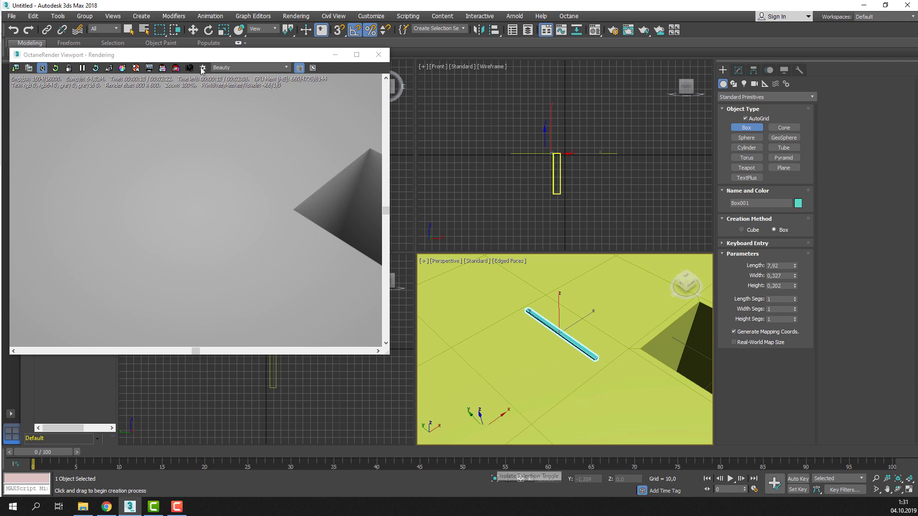
Isolate the new box in the Perspective view and reselect it
left_click(193, 30)
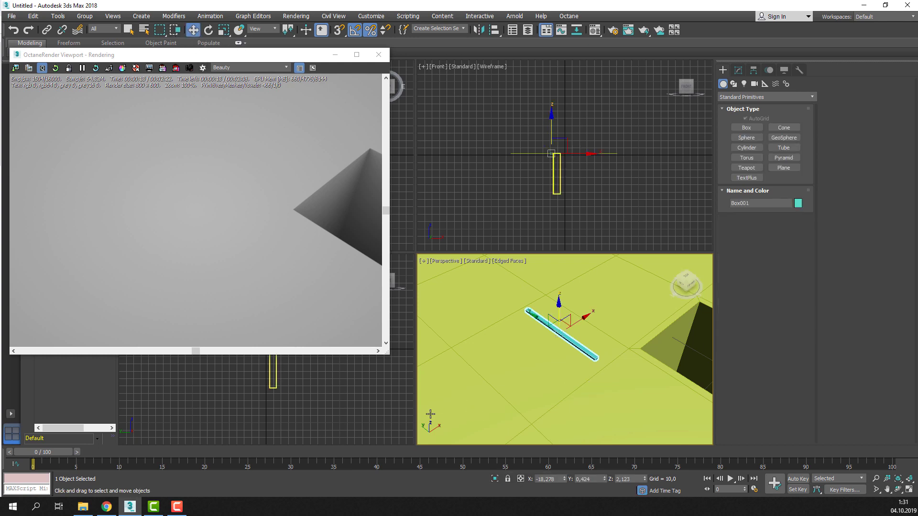
left_click(490, 482)
left_click(504, 392)
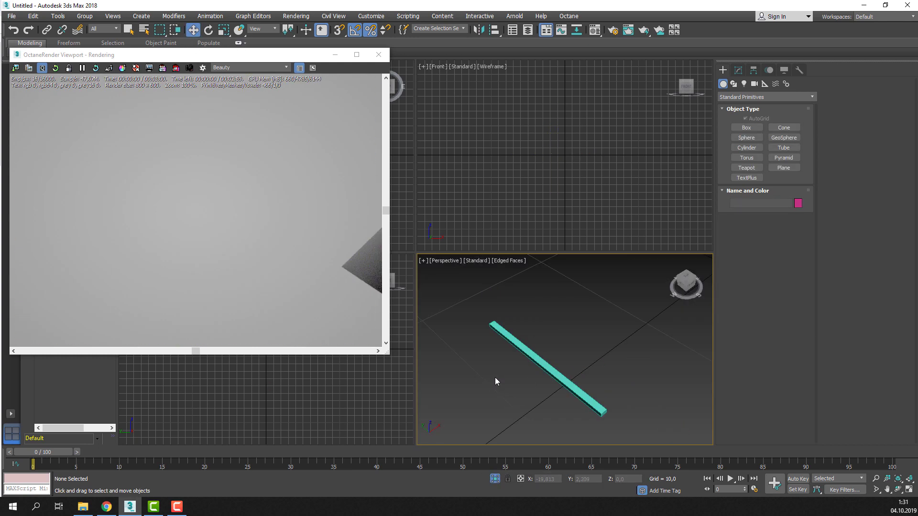
mouse_move(499, 344)
middle_mouse_down("alt")
mouse_move(485, 334)
mouse_move(559, 331)
mouse_move(536, 349)
mouse_move(494, 353)
middle_mouse_up("alt")
left_click(560, 330)
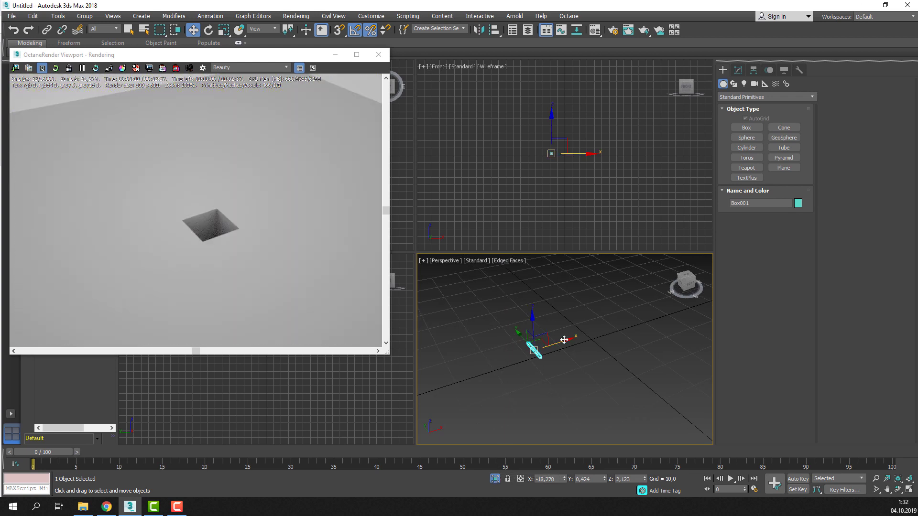
Clone the rung into 10 evenly spaced copies along X
left_click_drag(562, 340, 540, 347)
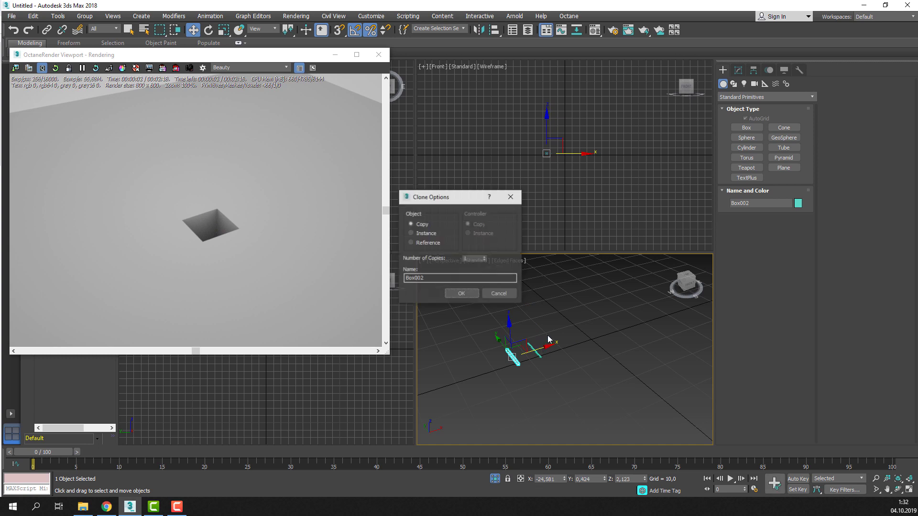
left_click(468, 293)
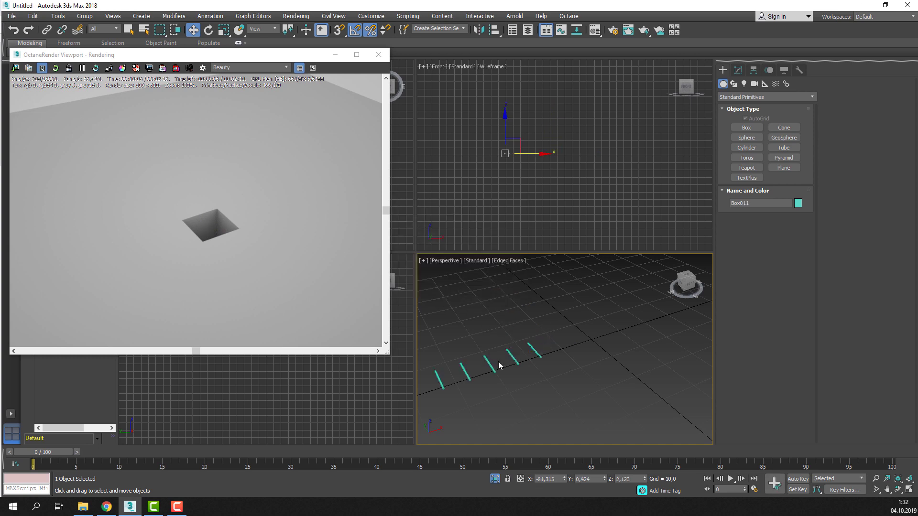
scroll(599, 354, "down", 2)
left_click(480, 380)
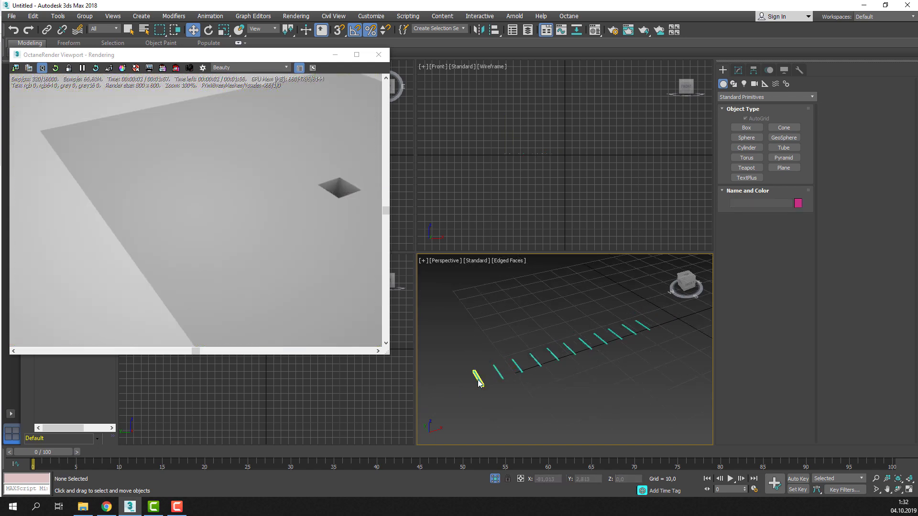
Refresh the Octane render with the row of rungs and shift-drag the end rung for another copy
left_click(55, 68)
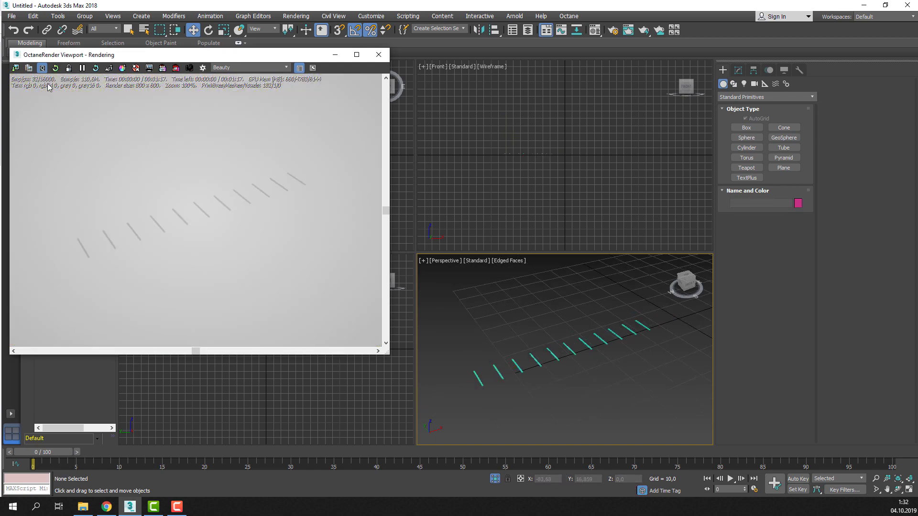
left_click(478, 380)
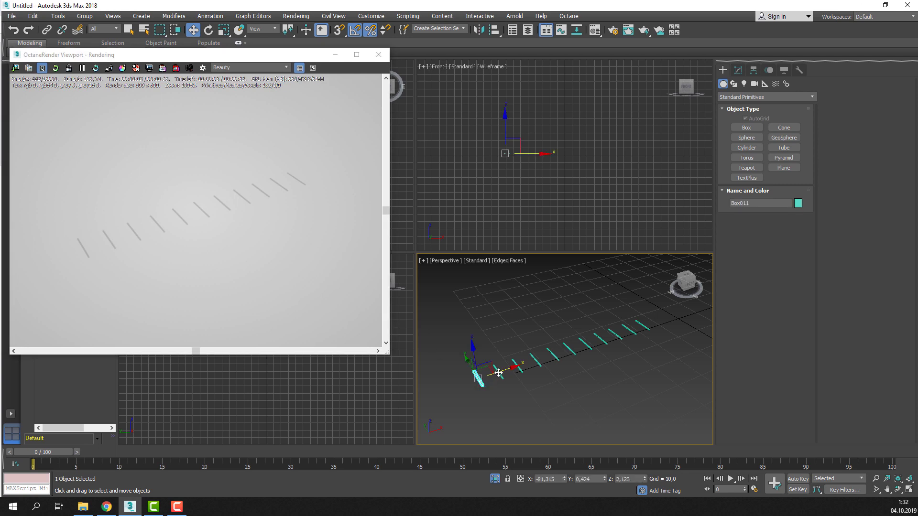
left_click_drag(498, 372, 485, 377, "shift")
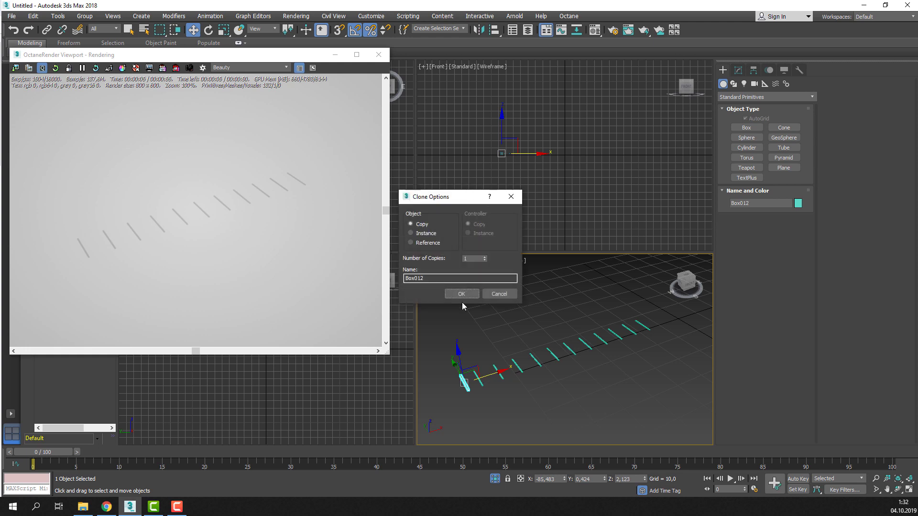
Create a single copy of the end rung and rotate it exactly 90 degrees
left_click(463, 293)
left_click(207, 31)
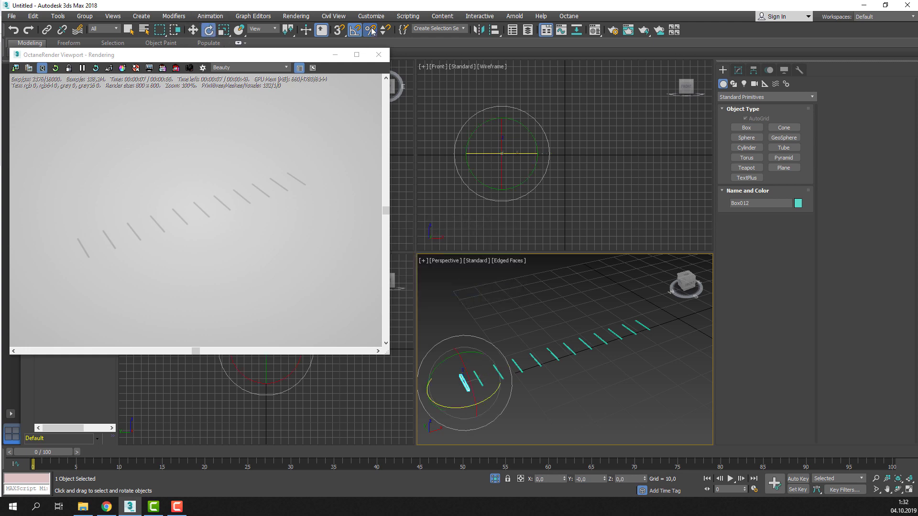
left_click(370, 30)
scroll(475, 402, "up", 2)
scroll(547, 399, "up", 3)
scroll(501, 343, "down", 1)
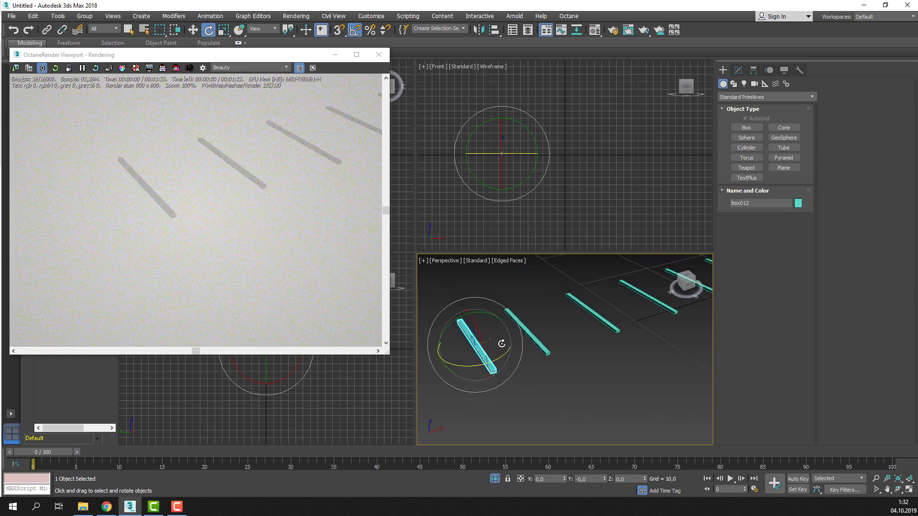
left_click_drag(502, 343, 492, 359)
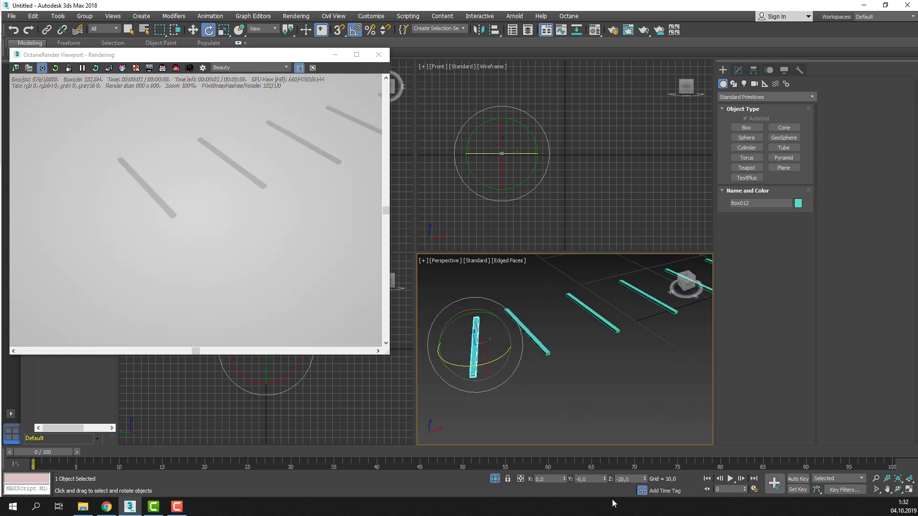
type("90")
key("Return")
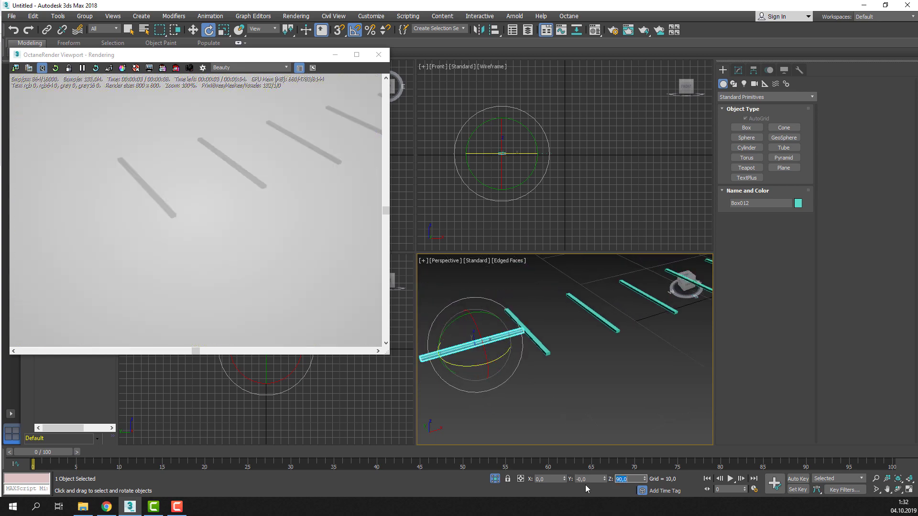
Slide the crosswise rail beam toward the rung ends
left_click(192, 31)
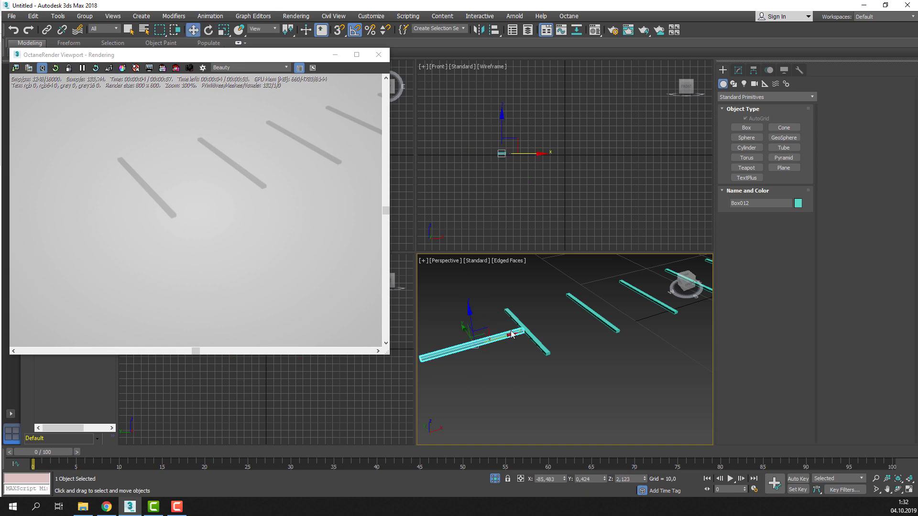
scroll(526, 342, "down", 3)
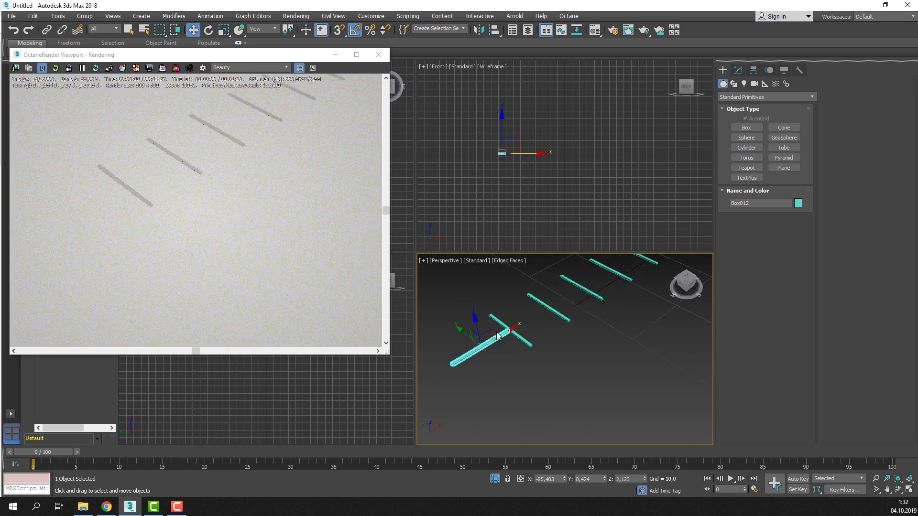
scroll(517, 348, "down", 2)
scroll(526, 368, "down", 2)
mouse_move(529, 372)
middle_mouse_down("alt")
mouse_move(486, 381)
mouse_move(492, 379)
middle_mouse_up("alt")
scroll(550, 379, "up", 1)
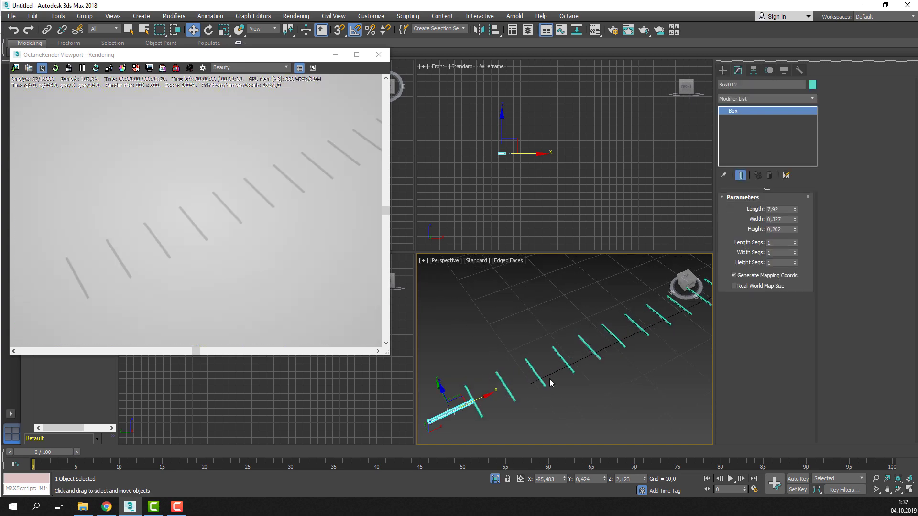
scroll(549, 373, "up", 2)
scroll(549, 365, "up", 2)
scroll(528, 350, "up", 2)
mouse_move(527, 350)
left_mouse_down()
mouse_move(510, 335)
mouse_move(639, 315)
left_mouse_up()
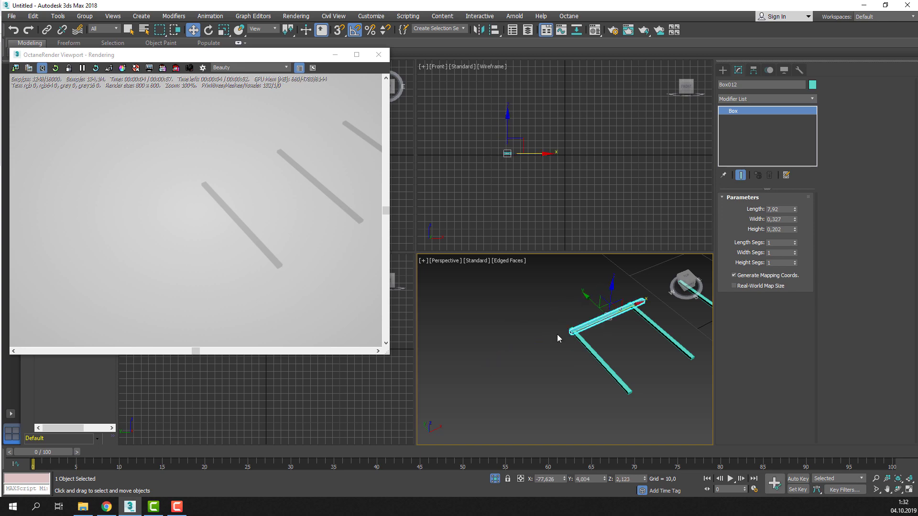
Slide the rail along its length until its end sits just past the first rung
scroll(532, 365, "up", 3)
scroll(525, 349, "up", 4)
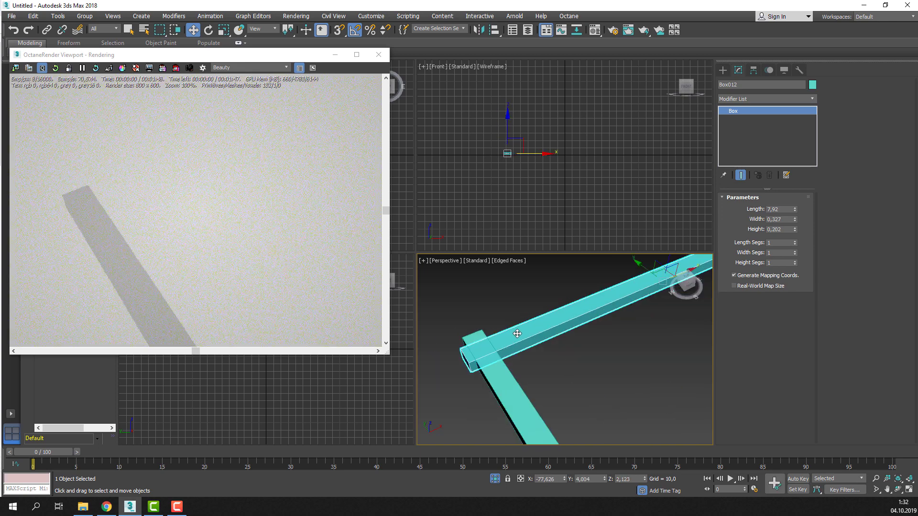
middle_click_drag(517, 334, 540, 320, "alt")
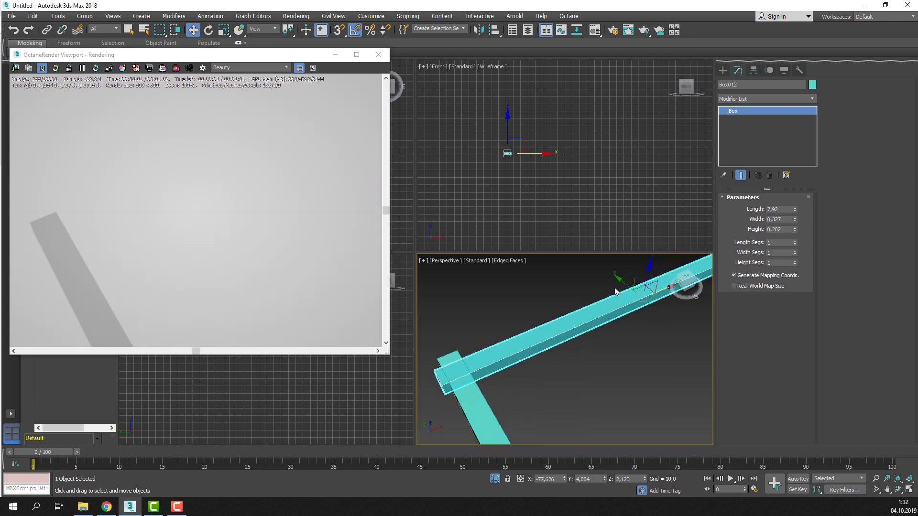
scroll(628, 287, "down", 5)
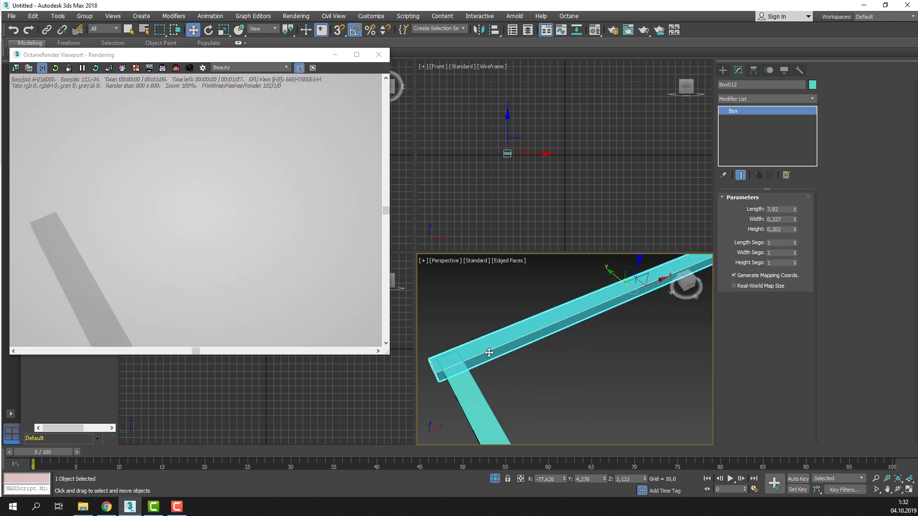
mouse_move(507, 344)
middle_mouse_down()
mouse_move(553, 338)
mouse_move(517, 347)
middle_mouse_up()
scroll(516, 348, "down", 5)
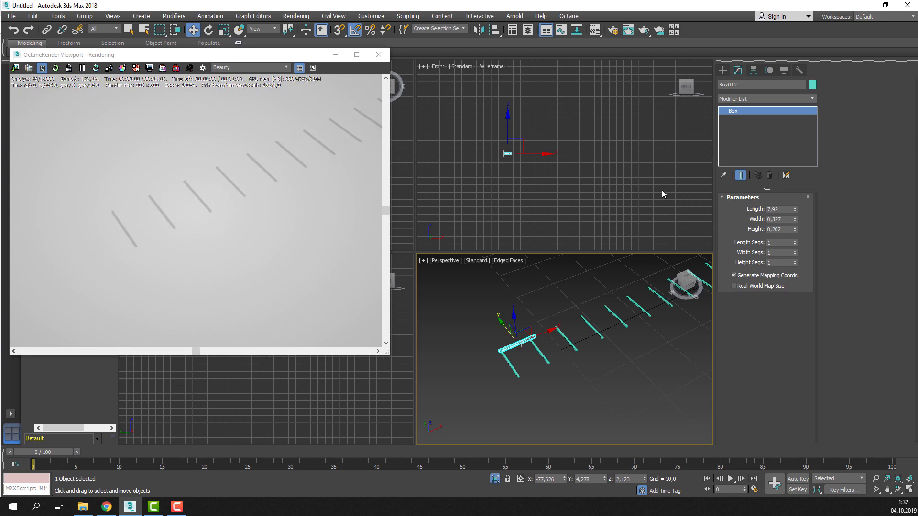
scroll(540, 282, "up", 4)
scroll(526, 365, "up", 3)
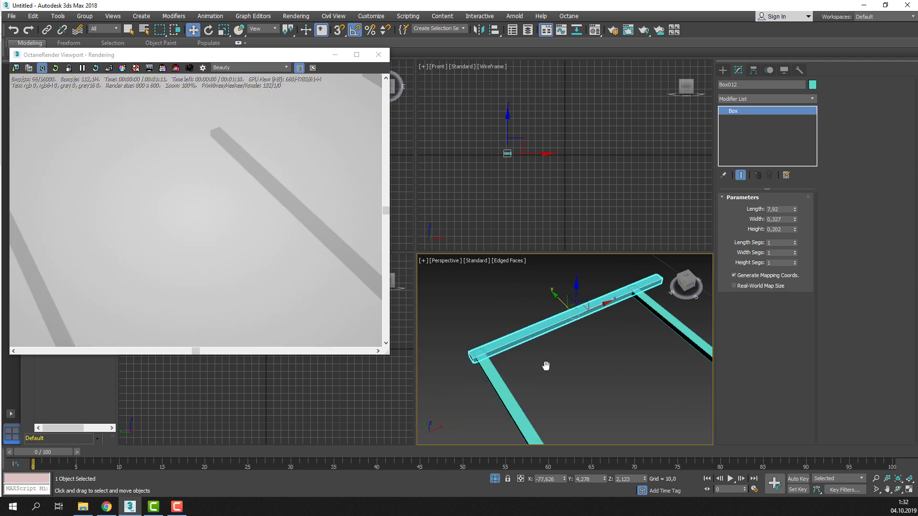
middle_click_drag(545, 364, 600, 308)
left_click_drag(599, 309, 564, 321)
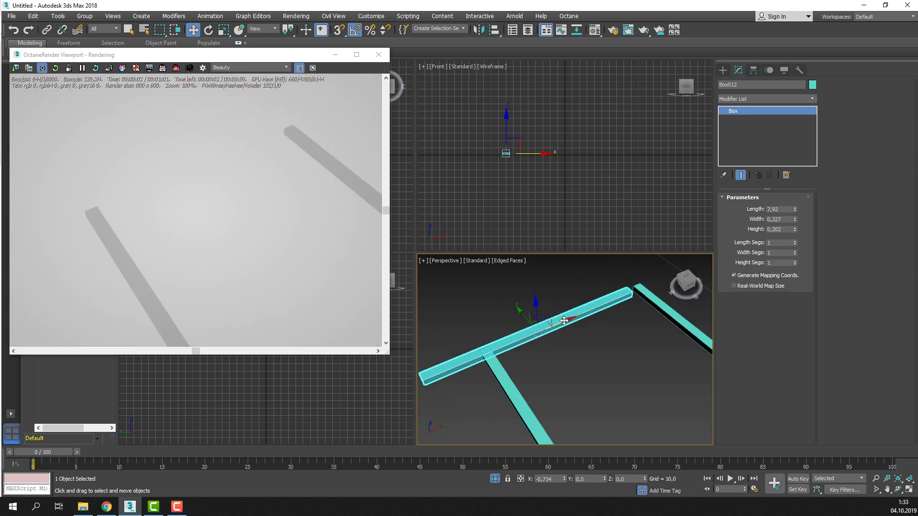
Move Box012's pivot to its left end with Affect Pivot Only, then return to its parameters
left_click(753, 70)
left_click(757, 136)
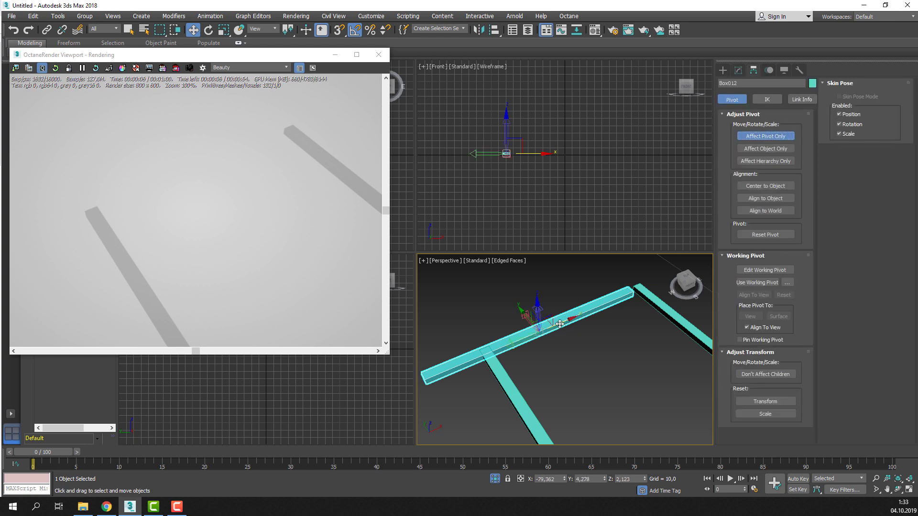
left_click_drag(559, 324, 454, 363)
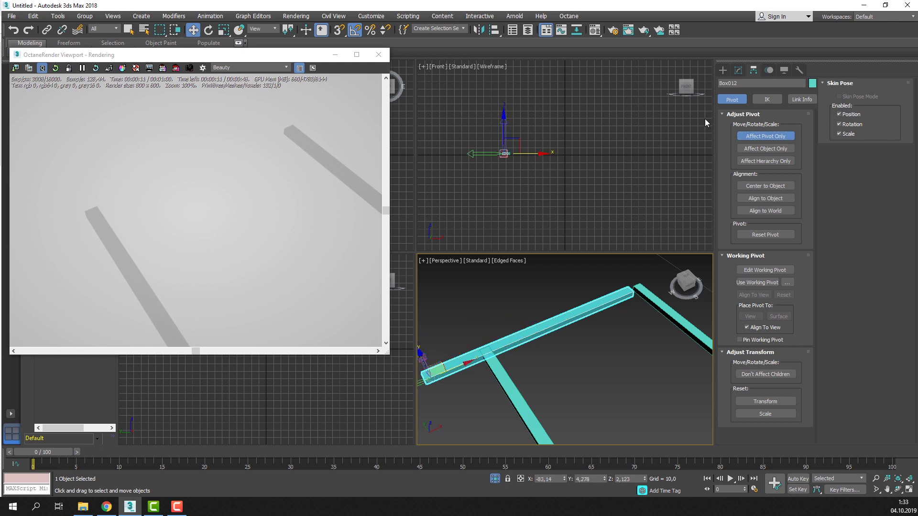
left_click(723, 69)
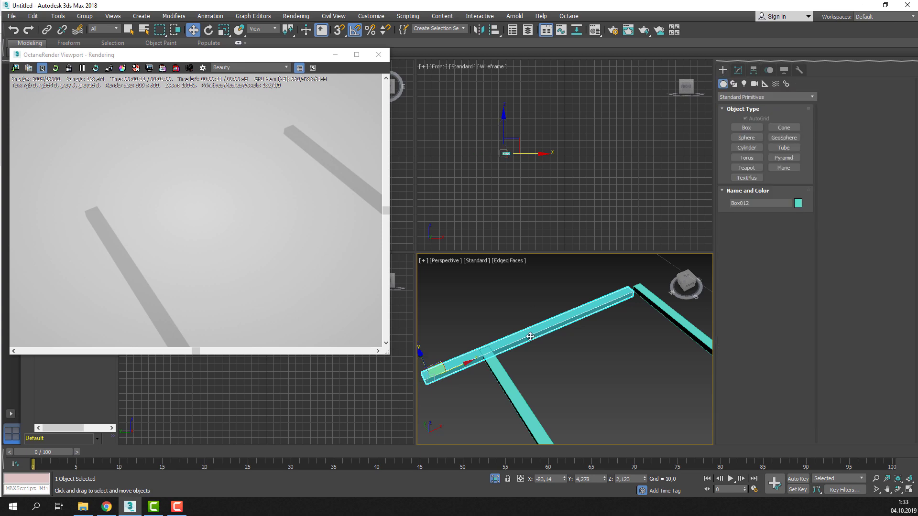
middle_click_drag(588, 318, 515, 354)
scroll(515, 354, "down", 3)
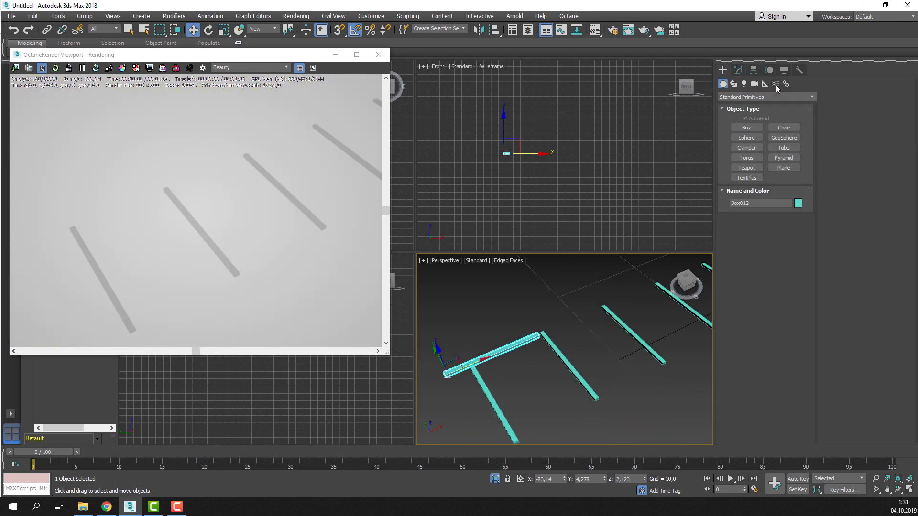
left_click(737, 70)
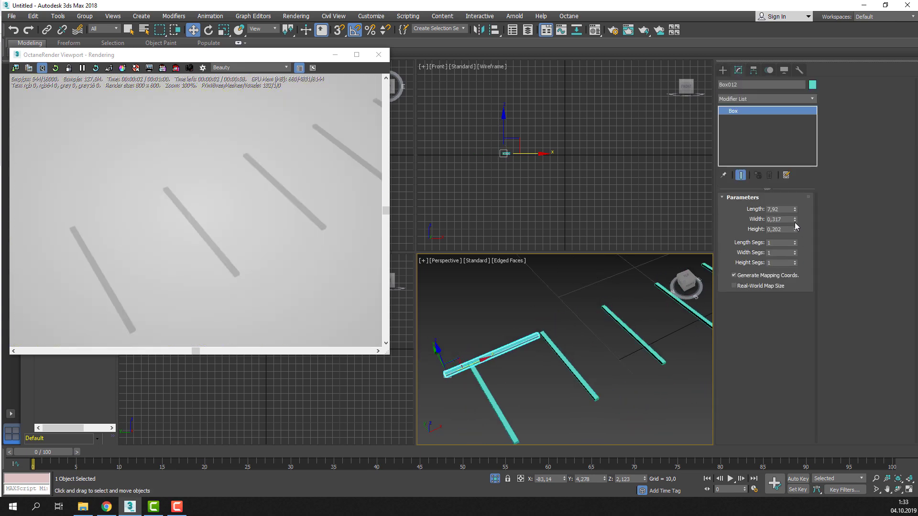
Set Box012's length to 68.815 and slide it along X to span all rungs
left_click_drag(794, 223, 795, 214)
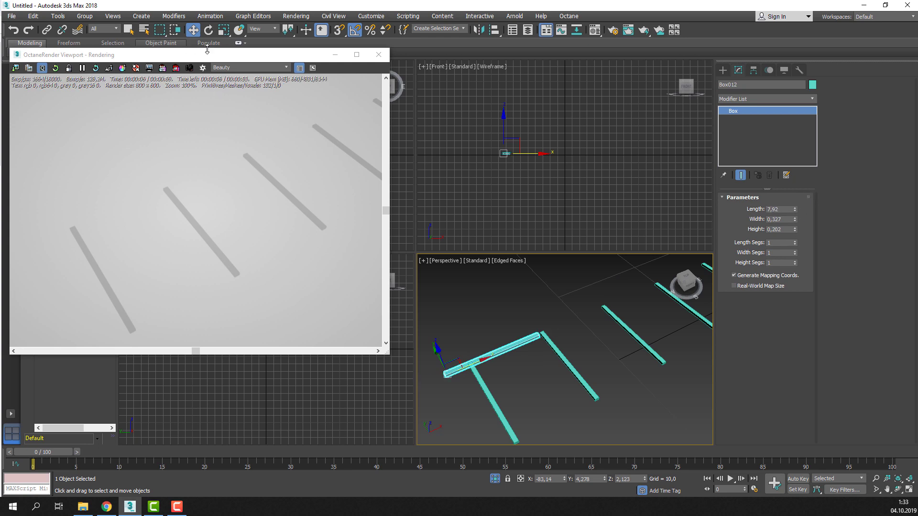
scroll(468, 297, "down", 3)
scroll(549, 331, "down", 3)
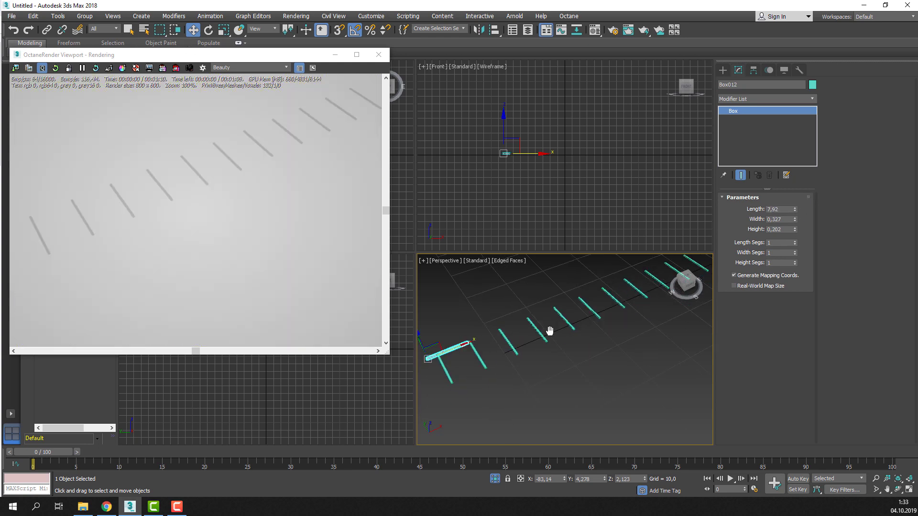
scroll(527, 347, "down", 2)
scroll(516, 320, "up", 2)
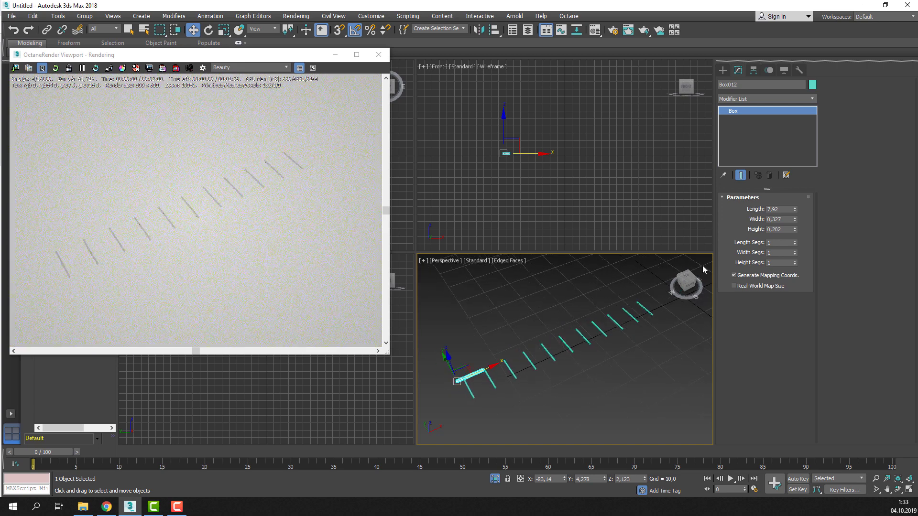
left_click_drag(795, 218, 835, 100)
left_click_drag(872, 8, 871, 6)
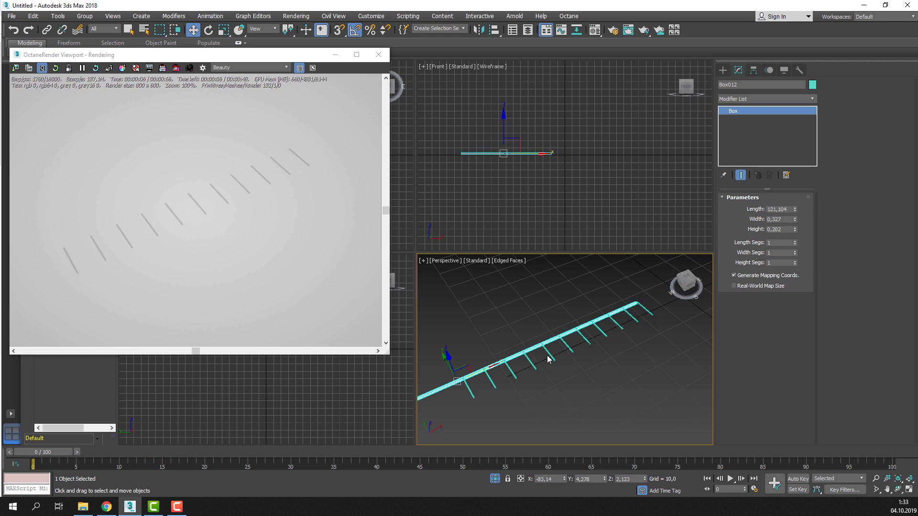
left_click_drag(487, 369, 540, 357)
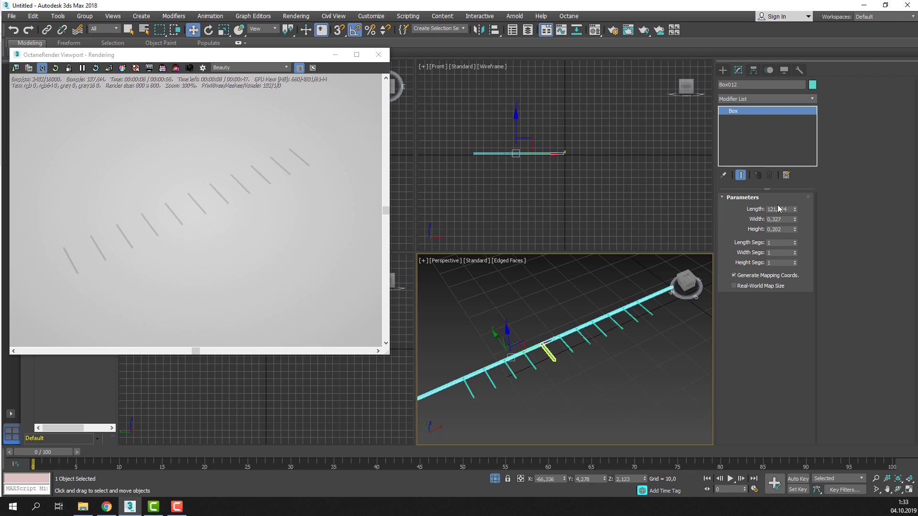
left_click_drag(795, 213, 783, 227)
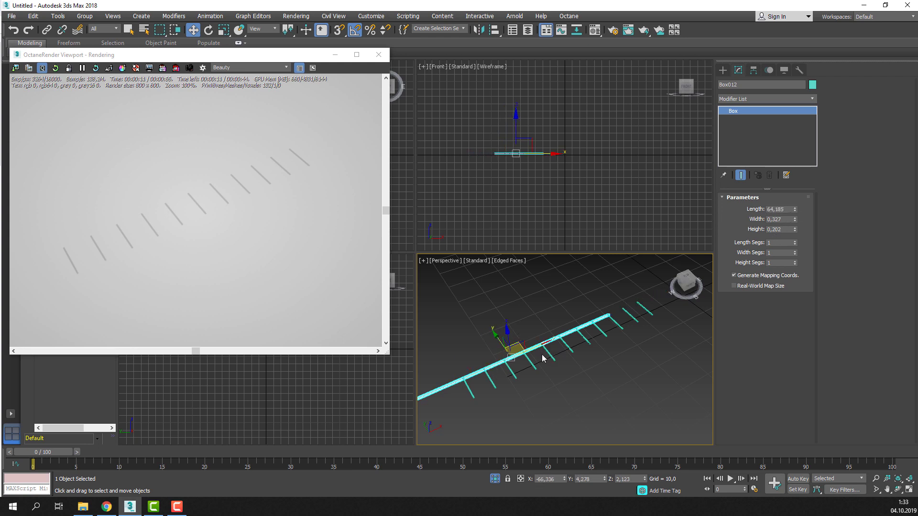
left_click_drag(534, 349, 571, 338)
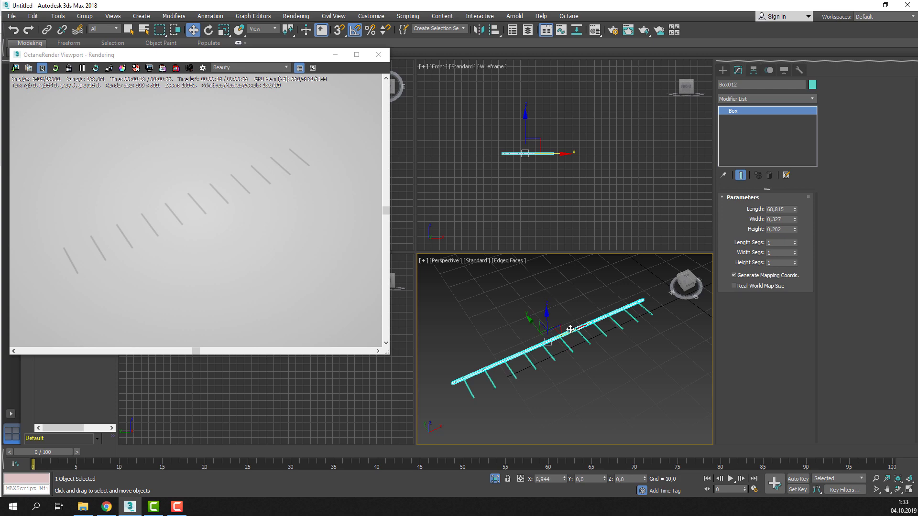
Copy rail Box012 to the opposite rung ends, creating the second rail Box013
left_click(543, 337)
scroll(543, 337, "up", 3)
scroll(543, 337, "up", 3)
scroll(619, 394, "down", 1)
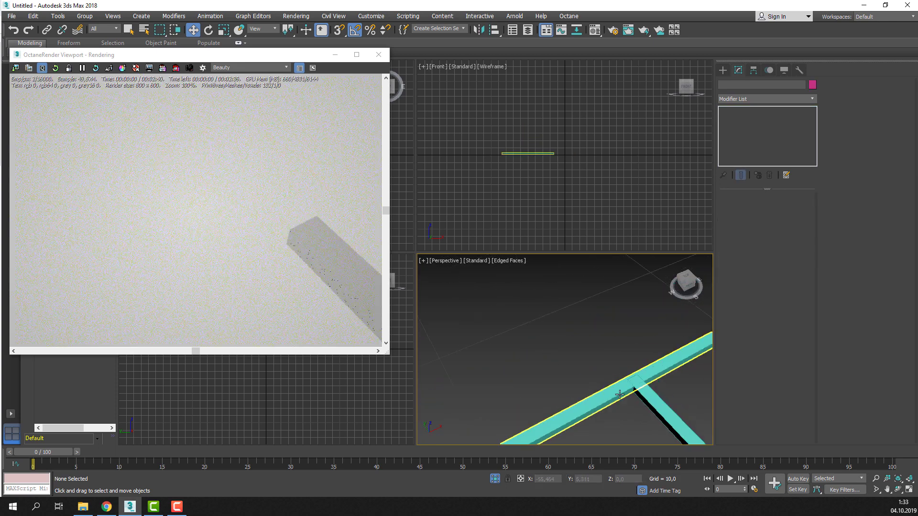
scroll(619, 395, "down", 2)
scroll(587, 366, "down", 2)
scroll(558, 339, "down", 3)
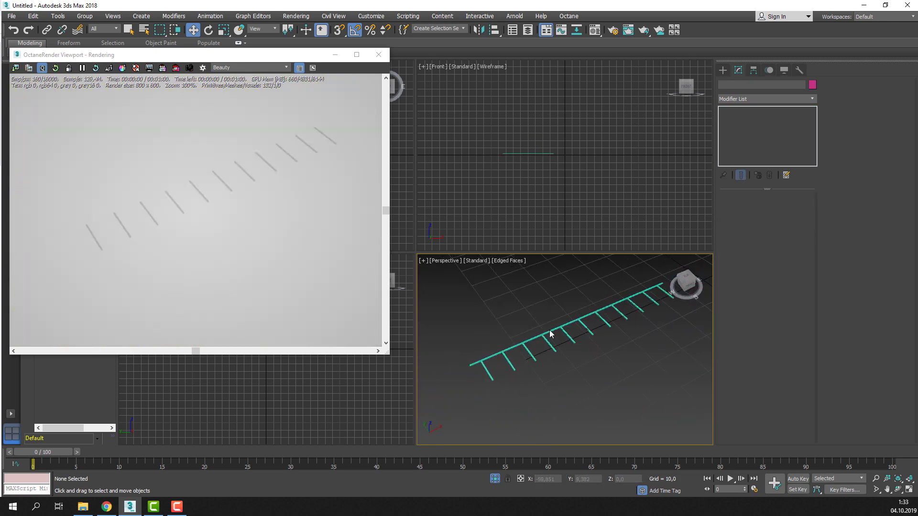
left_click(552, 333)
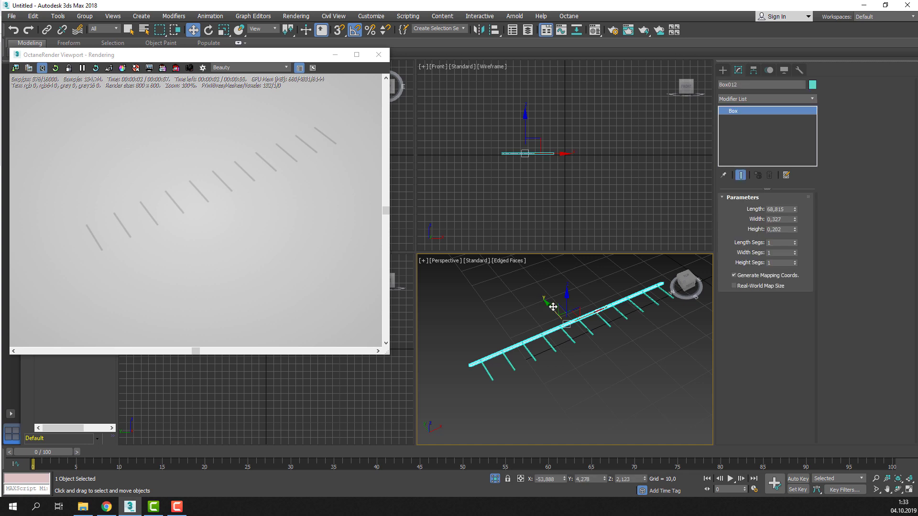
left_click_drag(553, 307, 574, 349, "shift")
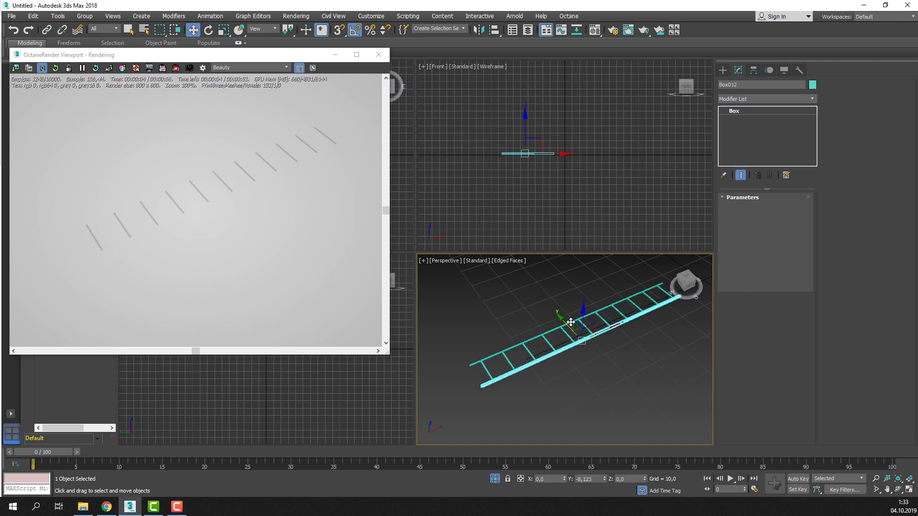
left_click(460, 293)
left_click(581, 382)
Nudge the copied rail Box013 into line with the rung ends
scroll(571, 323, "up", 5)
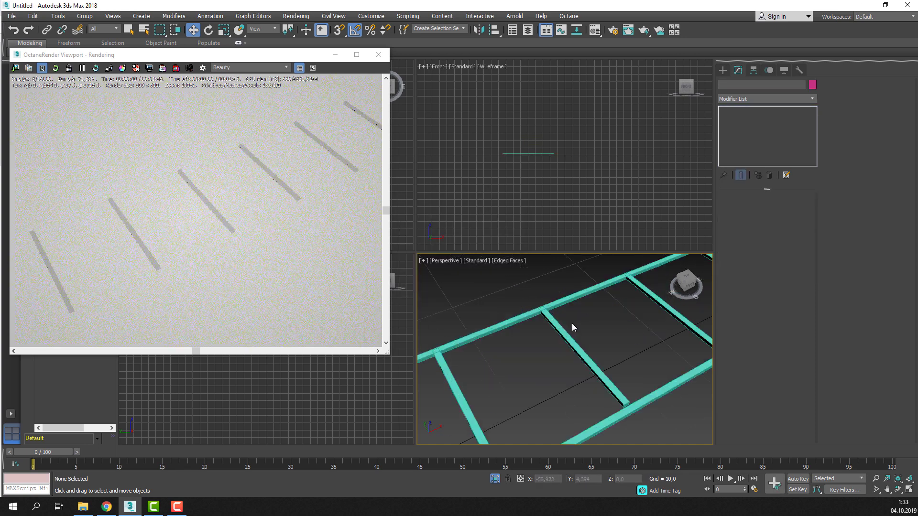
middle_click_drag(613, 406, 540, 331)
scroll(555, 345, "down", 3)
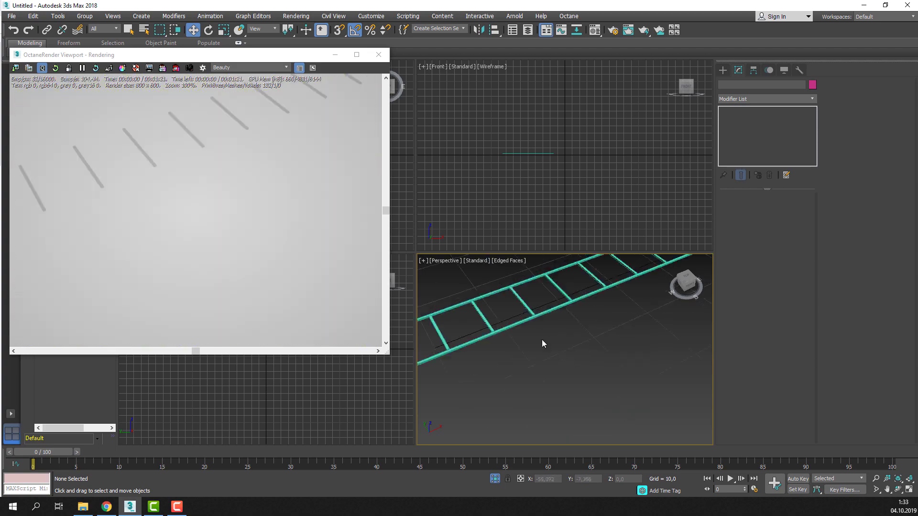
left_click(538, 319)
scroll(560, 361, "down", 2)
scroll(560, 362, "up", 5)
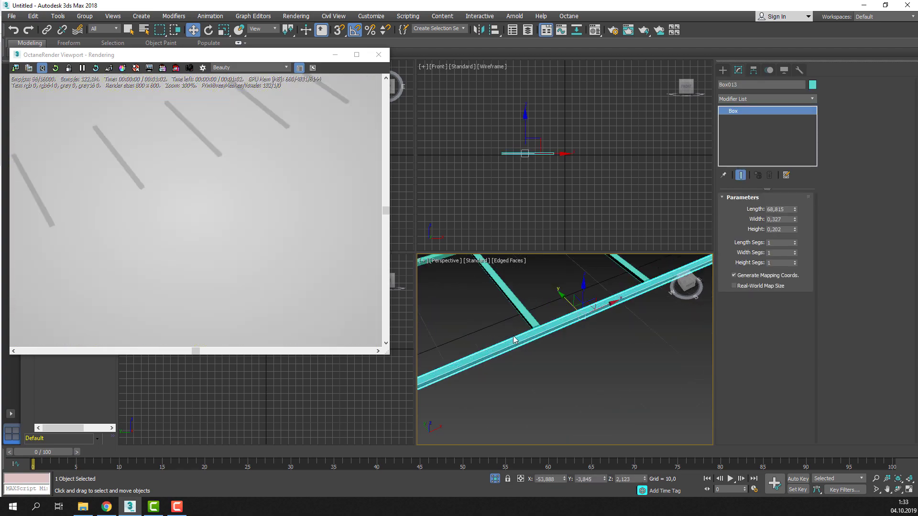
scroll(538, 351, "up", 3)
scroll(553, 348, "down", 2)
scroll(666, 339, "down", 1)
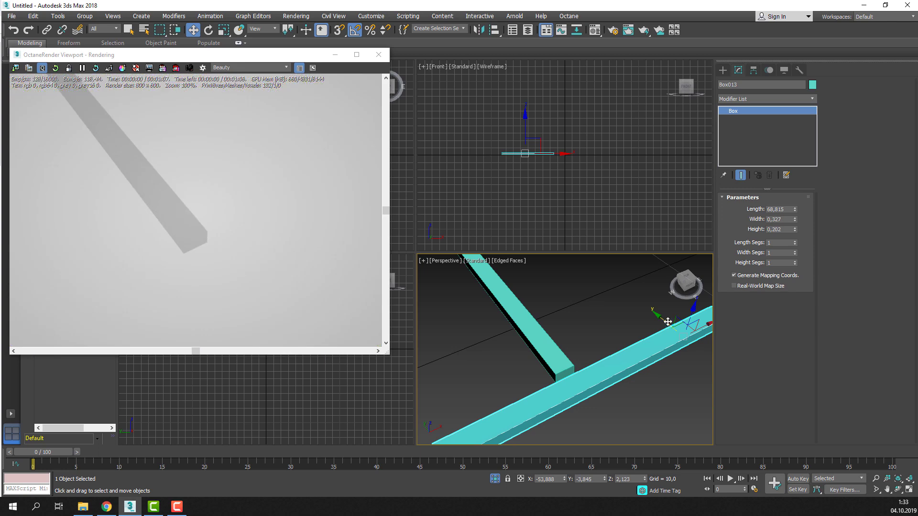
left_click_drag(667, 339, 655, 319)
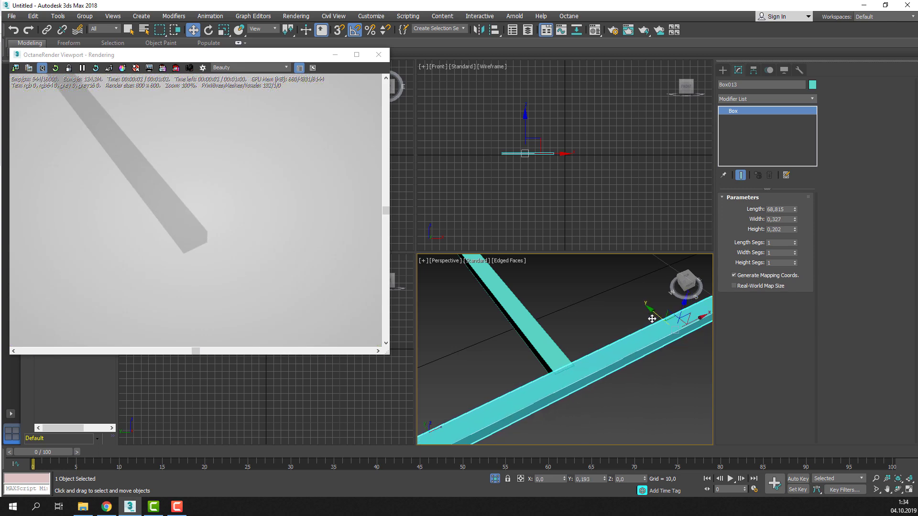
left_click(601, 374)
Restart the Octane preview and zoom out to view the whole 13-piece ladder
scroll(601, 376, "down", 5)
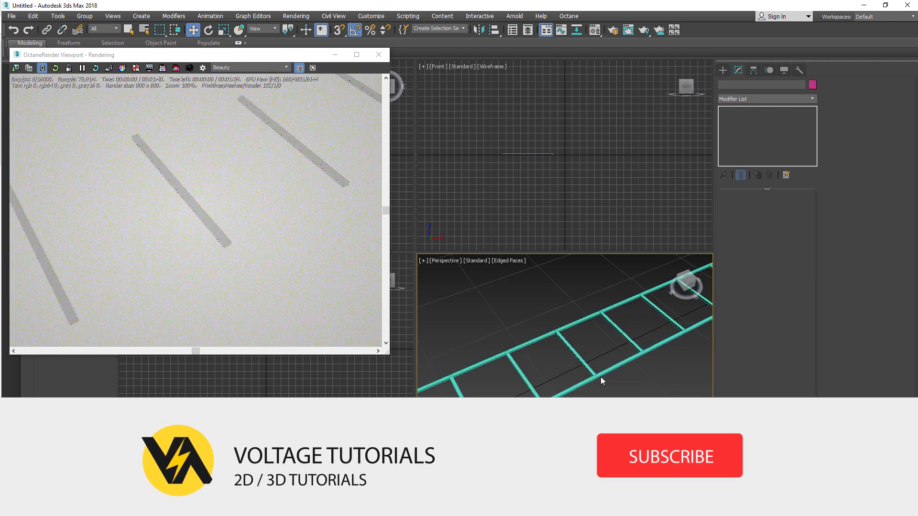
scroll(600, 377, "down", 3)
left_click(58, 69)
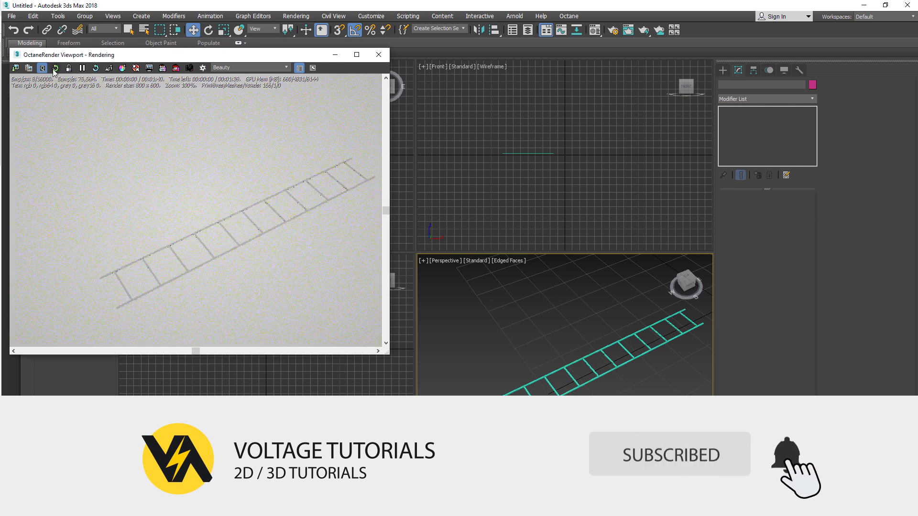
scroll(594, 324, "down", 3)
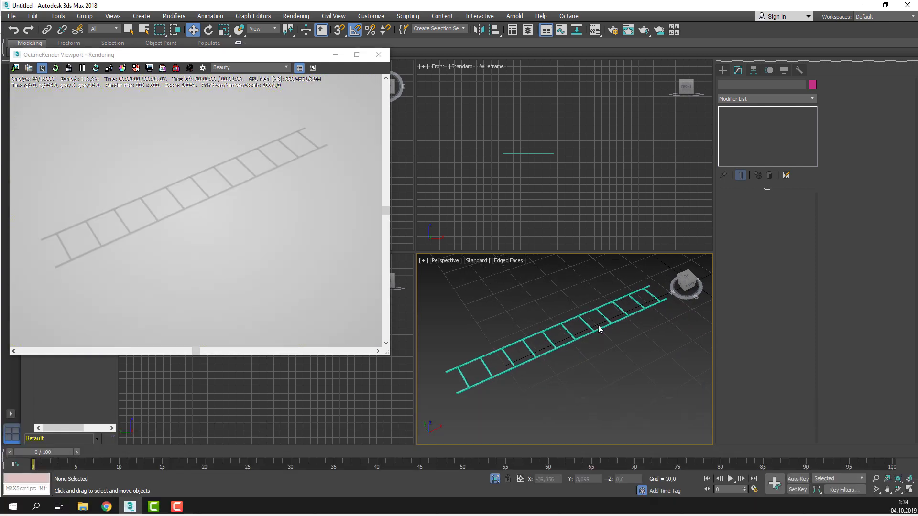
scroll(641, 290, "down", 2)
Group all 13 ladder parts as Group001 and unhide the rest of the scene
left_click_drag(480, 383, 472, 383)
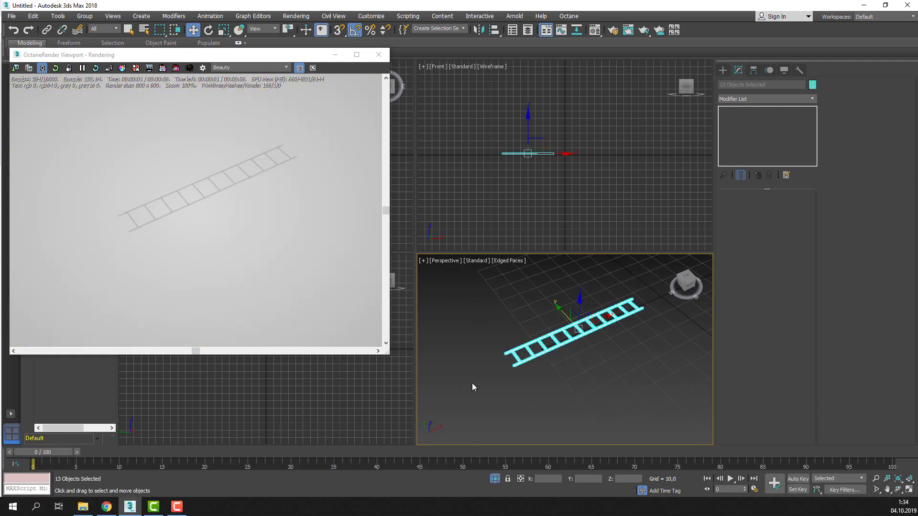
left_click(87, 17)
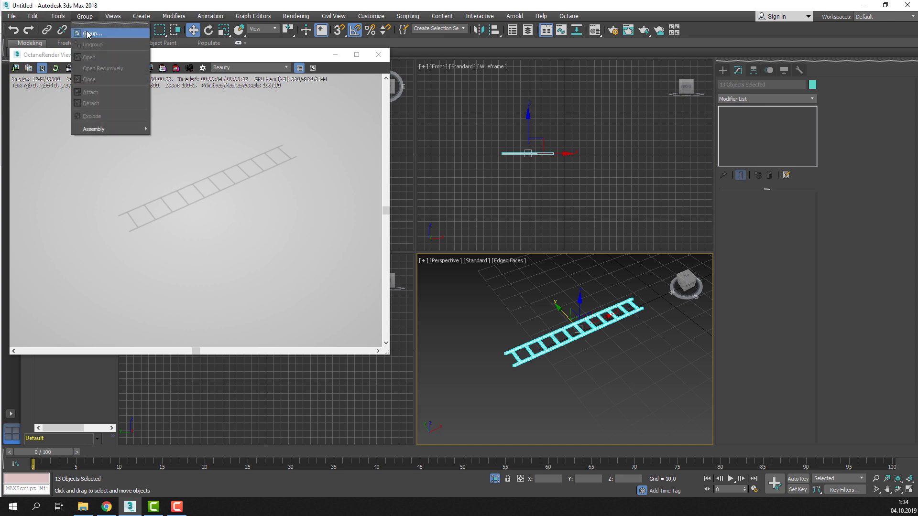
left_click(466, 270)
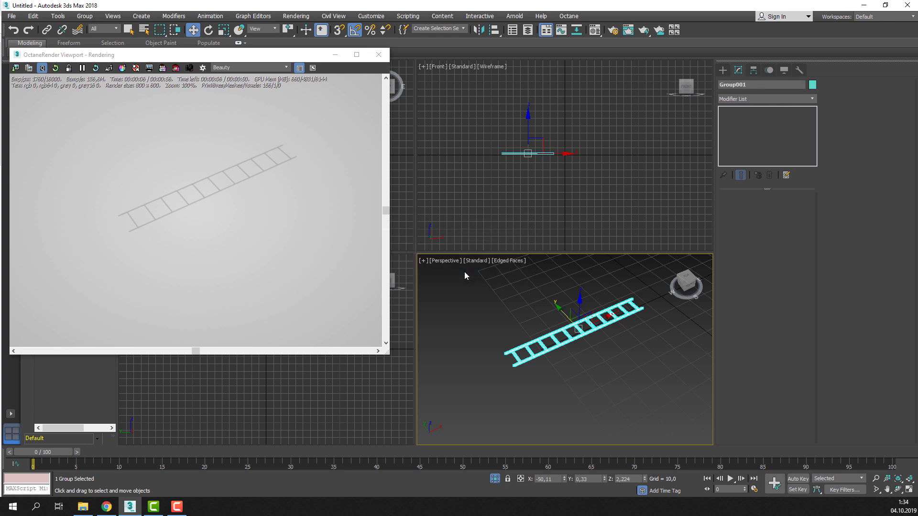
left_click(494, 312)
scroll(535, 320, "up", 4)
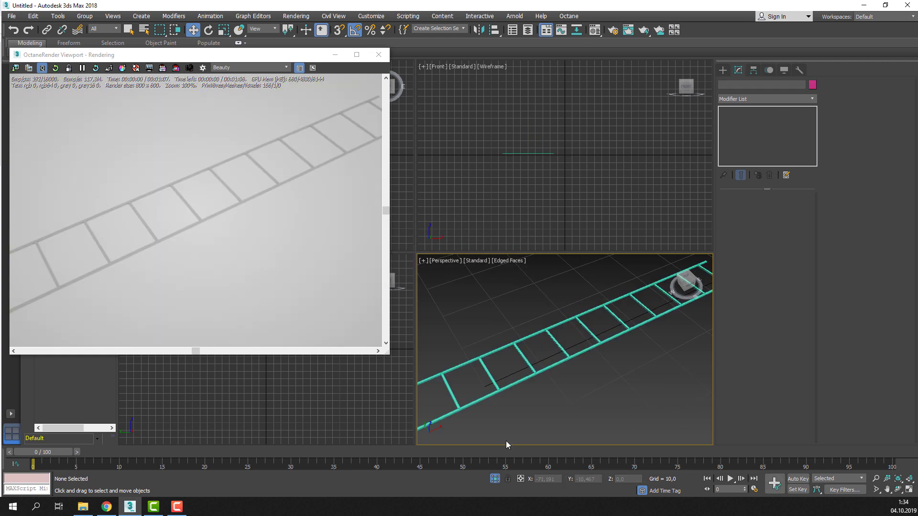
left_click(495, 478)
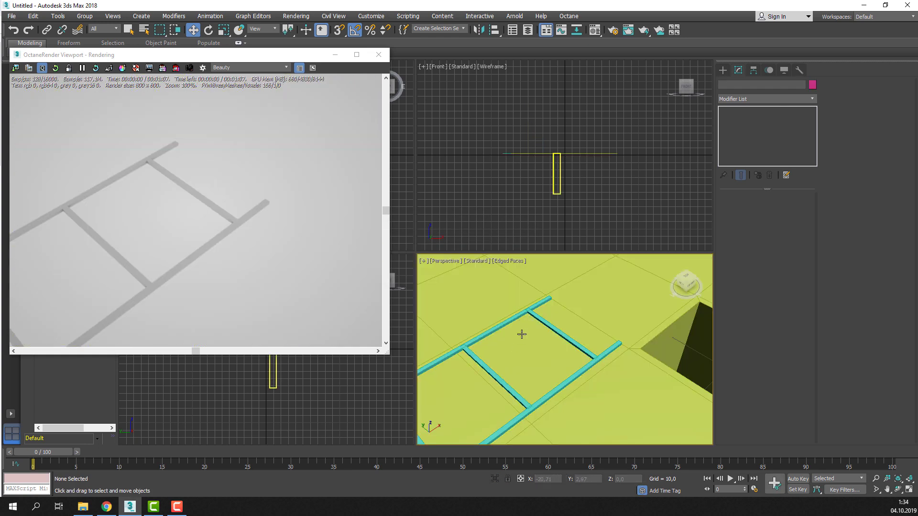
Rotate the Group001 ladder 90° around its Z axis
left_click(527, 314)
scroll(569, 378, "down", 3)
scroll(553, 364, "down", 2)
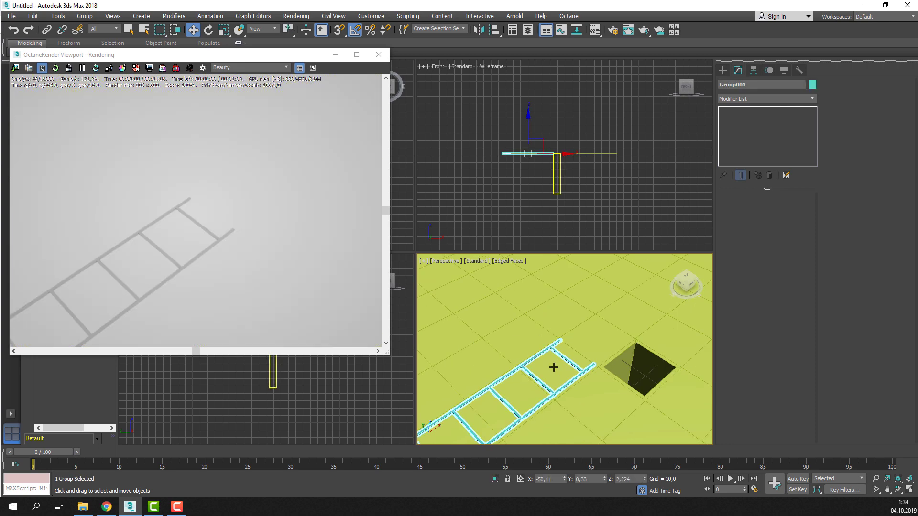
left_click(68, 70)
mouse_move(547, 380)
middle_mouse_down()
mouse_move(533, 355)
mouse_move(561, 302)
middle_mouse_up()
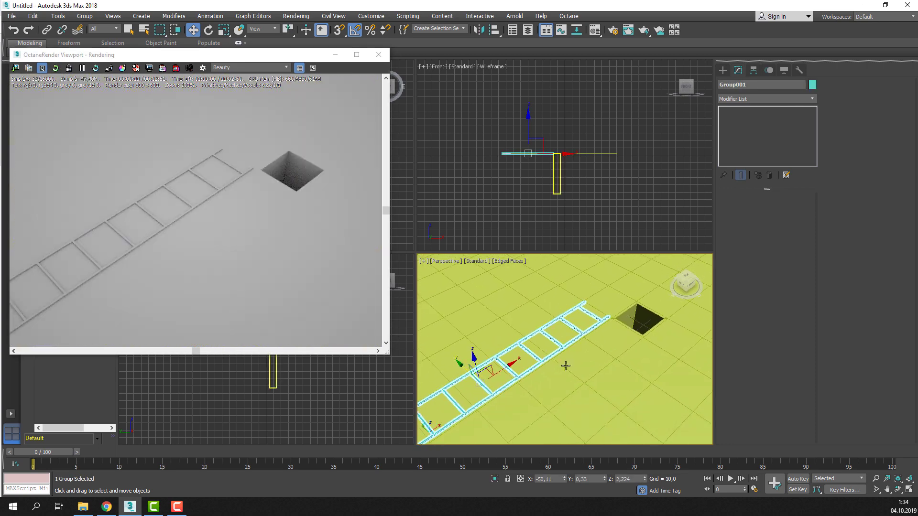
key("e")
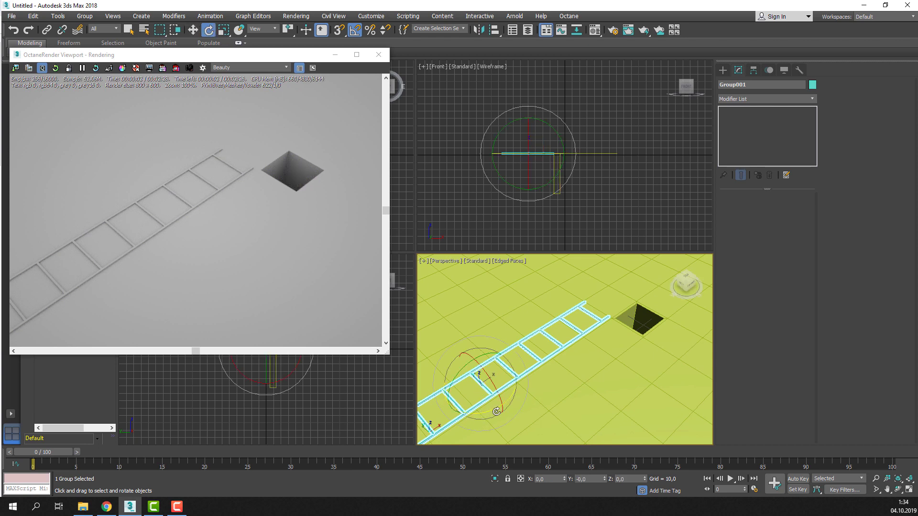
left_click_drag(496, 411, 528, 407)
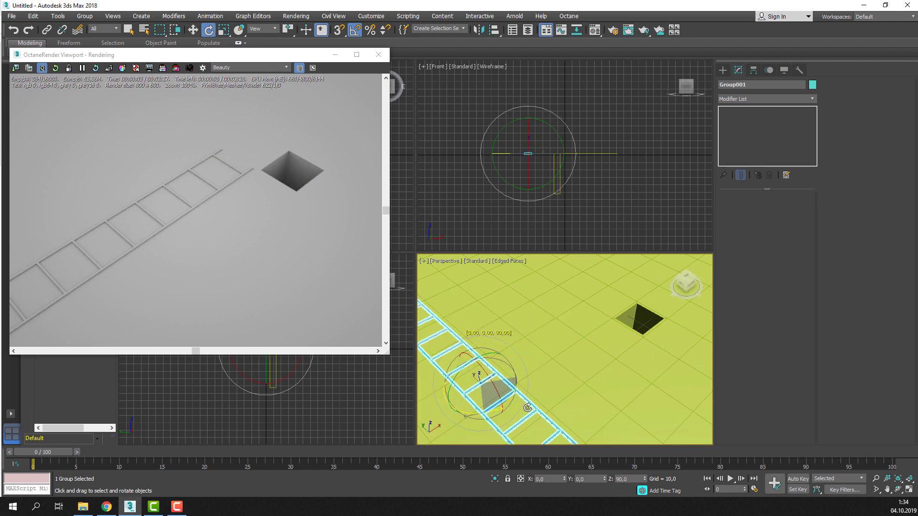
Move the ladder over the square pit and scale it to 69%
key("w")
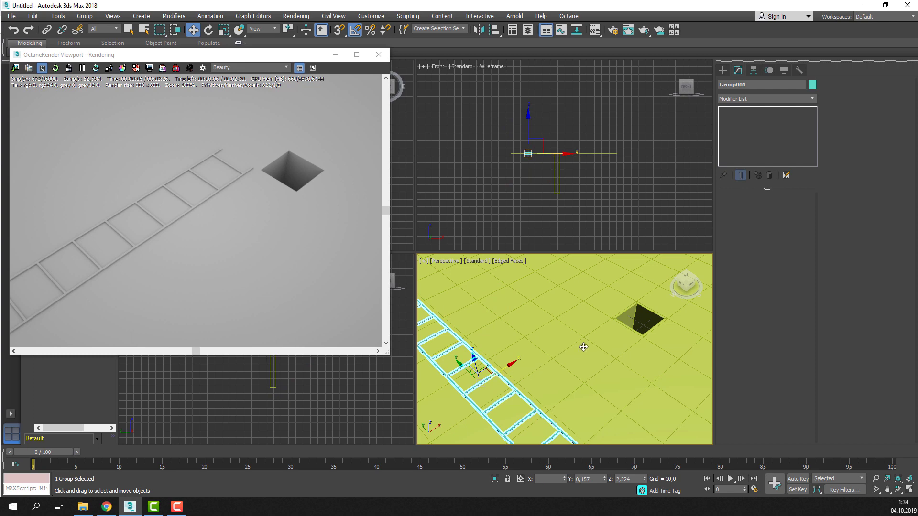
left_click_drag(583, 347, 640, 325)
scroll(600, 364, "up", 5)
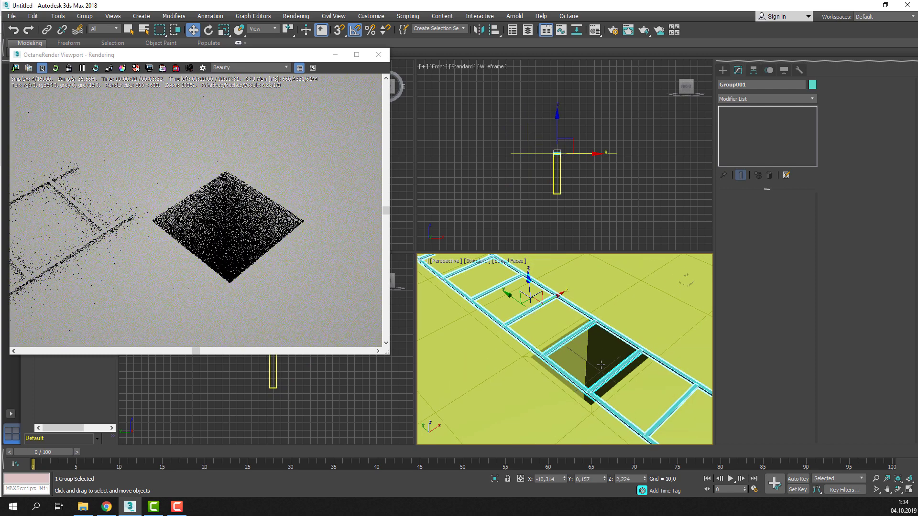
key("r")
left_click_drag(529, 308, 508, 335)
Tilt the ladder -65° on Y and slide it along Y toward the pit
key("e")
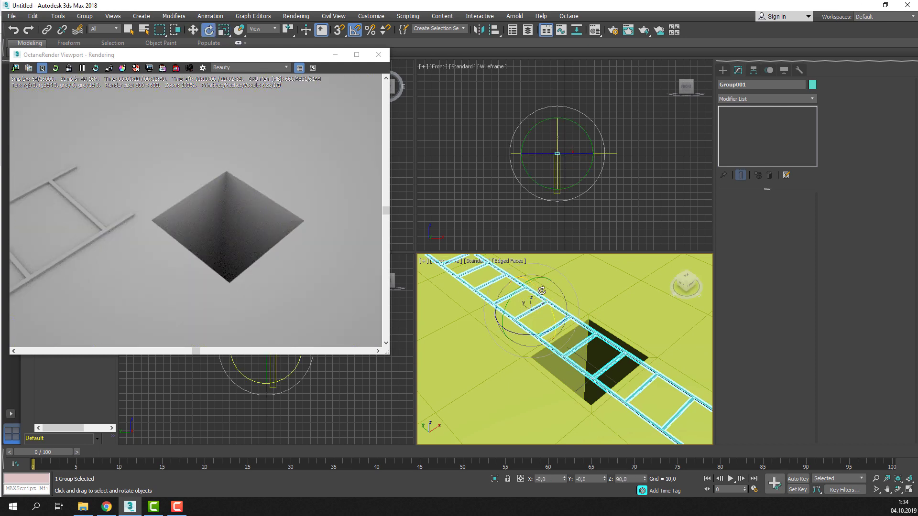
left_click_drag(538, 300, 533, 314)
key("w")
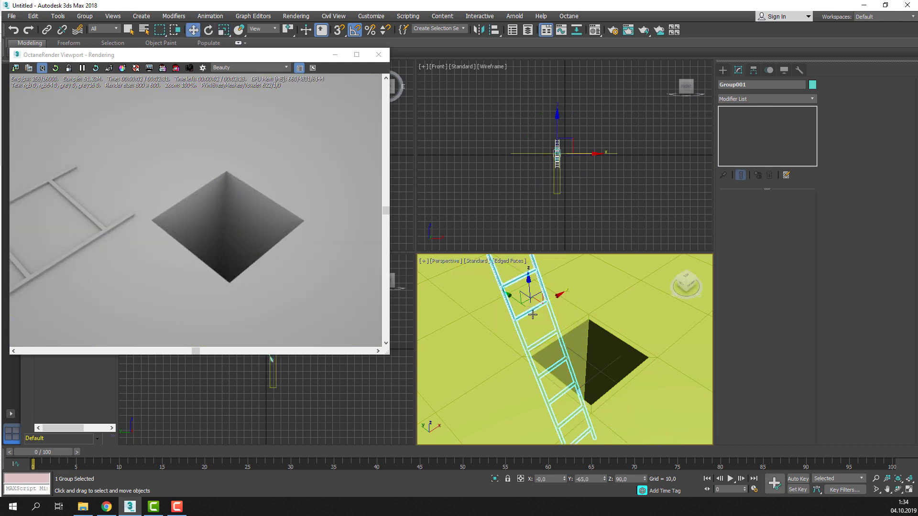
left_click_drag(509, 299, 534, 313)
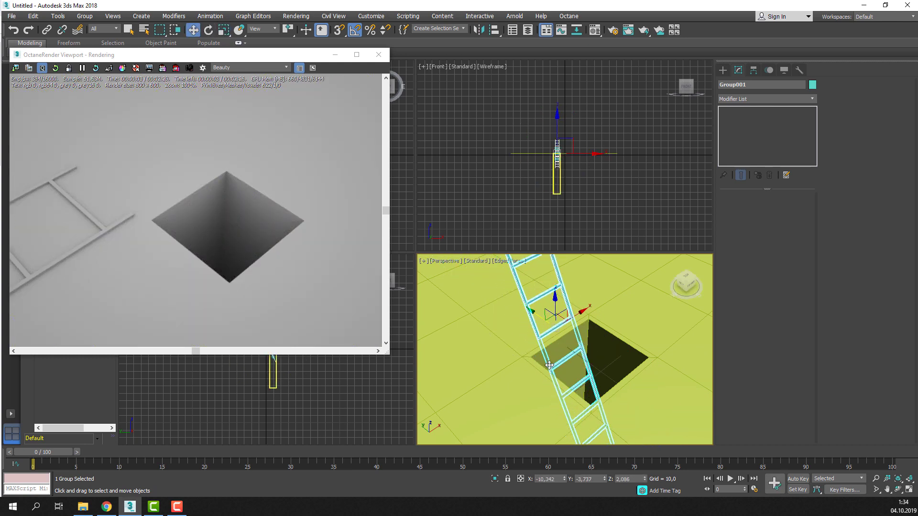
mouse_move(549, 365)
middle_mouse_down()
mouse_move(513, 376)
mouse_move(513, 349)
middle_mouse_up()
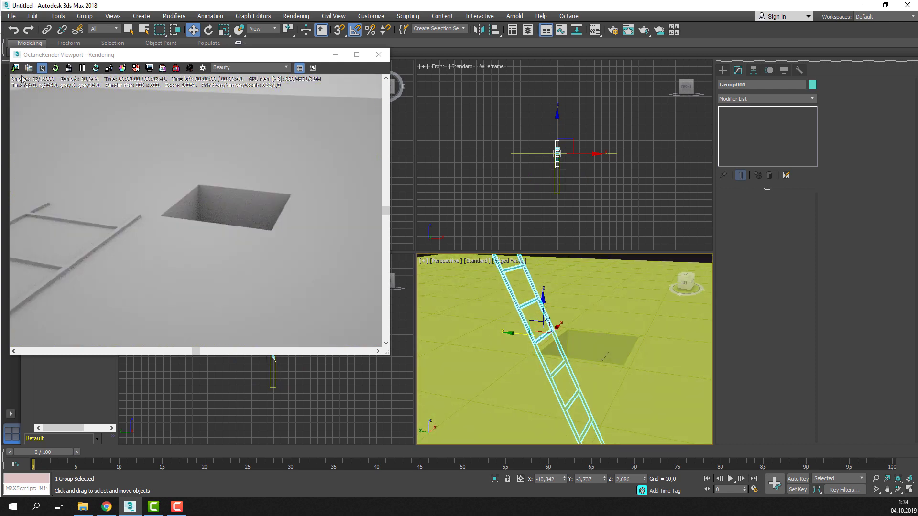
Slide Group001 along Y and lower it to Z -14.659 into the pit
left_click(56, 69)
middle_click_drag(493, 360, 518, 337, "alt")
mouse_move(519, 337)
left_mouse_down()
mouse_move(554, 358)
mouse_move(556, 394)
left_mouse_up()
middle_click_drag(556, 393, 537, 425, "alt")
left_click_drag(530, 428, 578, 430)
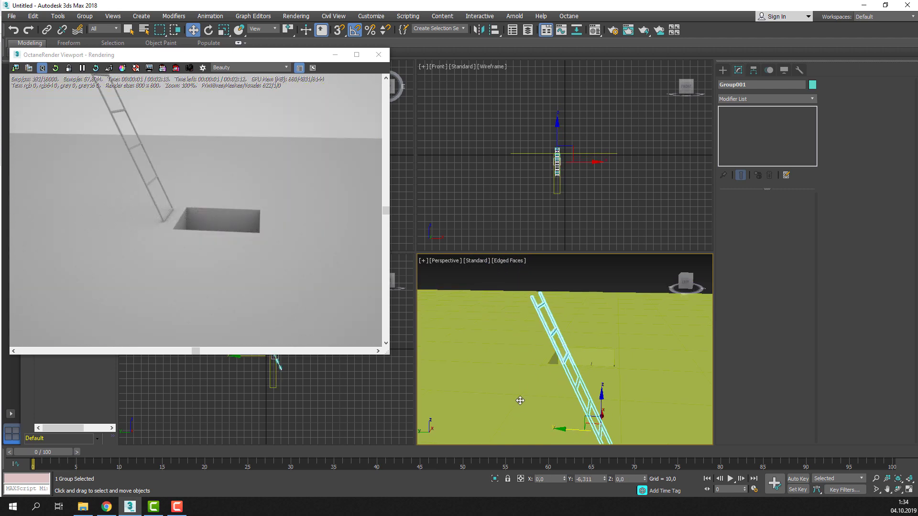
middle_click_drag(520, 401, 504, 342, "alt")
mouse_move(596, 352)
left_mouse_down()
mouse_move(549, 434)
mouse_move(555, 334)
left_mouse_up()
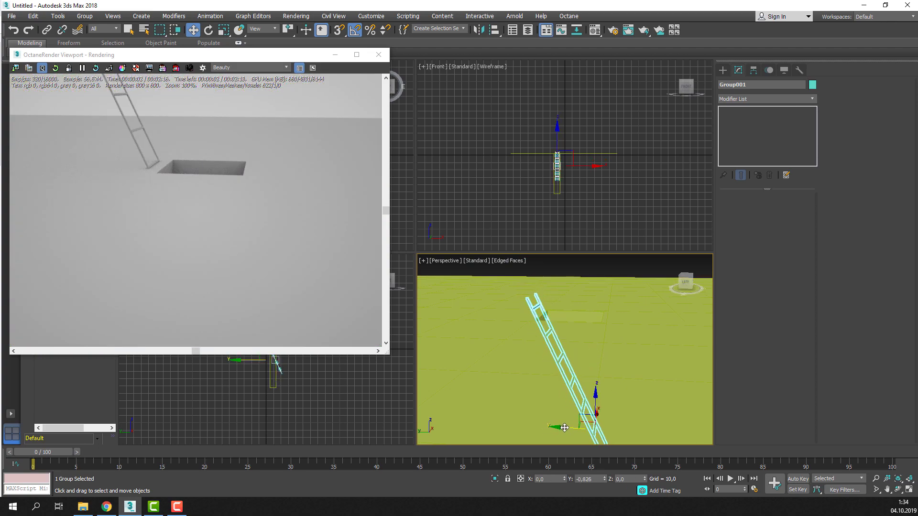
scroll(555, 335, "up", 2)
scroll(555, 334, "up", 3)
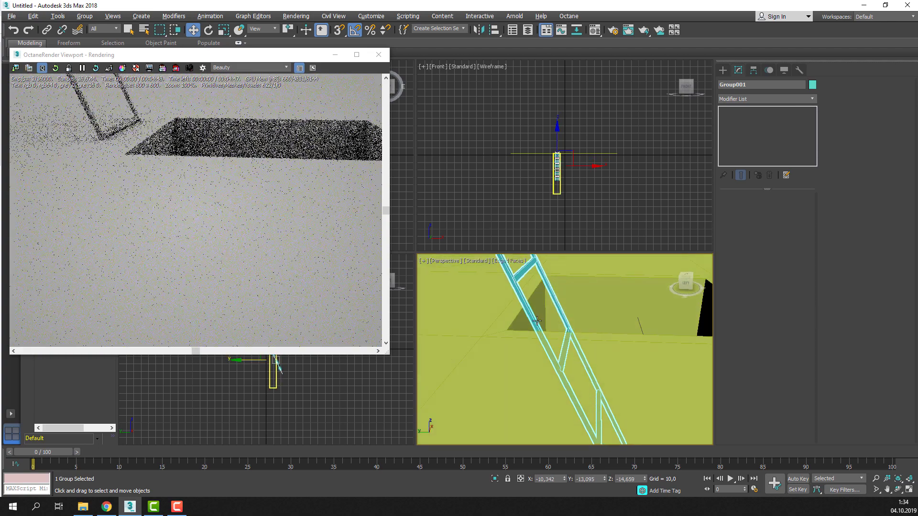
Use Affect Pivot Only and Center to Object to centre Group001's pivot
left_click(757, 70)
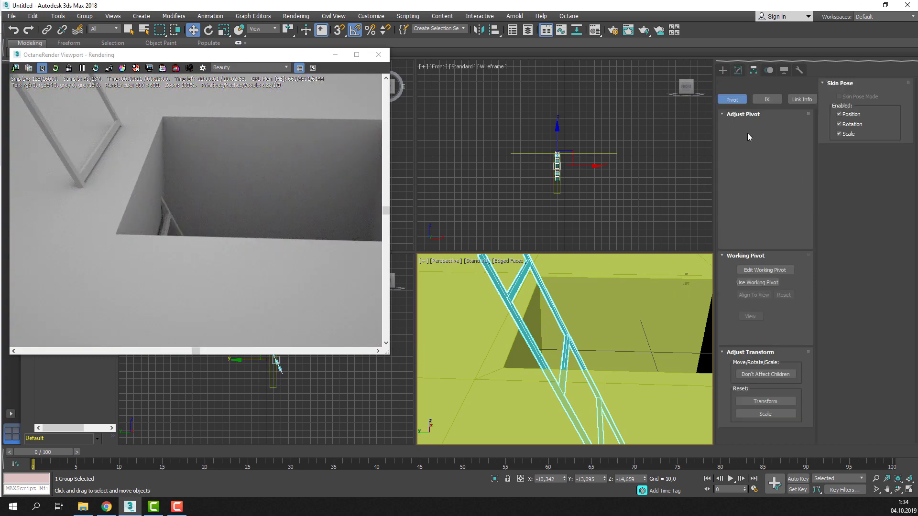
left_click(765, 136)
scroll(579, 323, "down", 2)
scroll(595, 360, "down", 3)
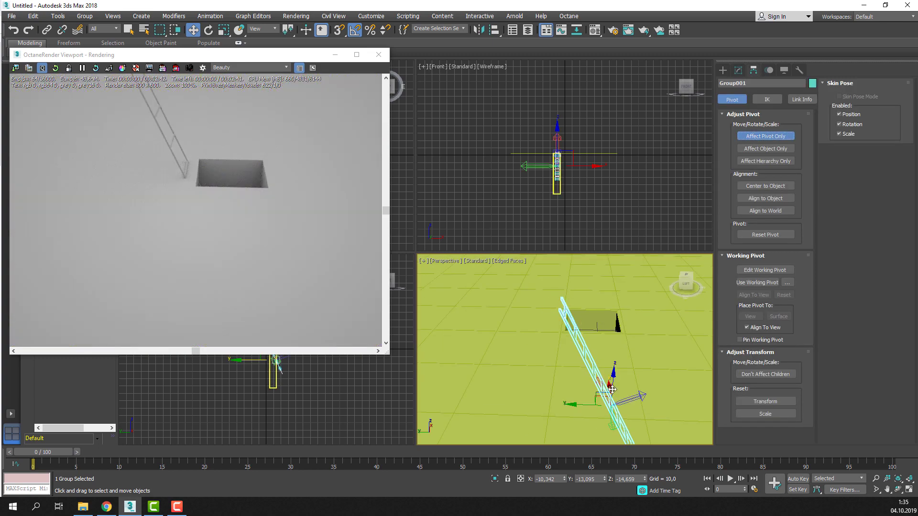
left_click(762, 185)
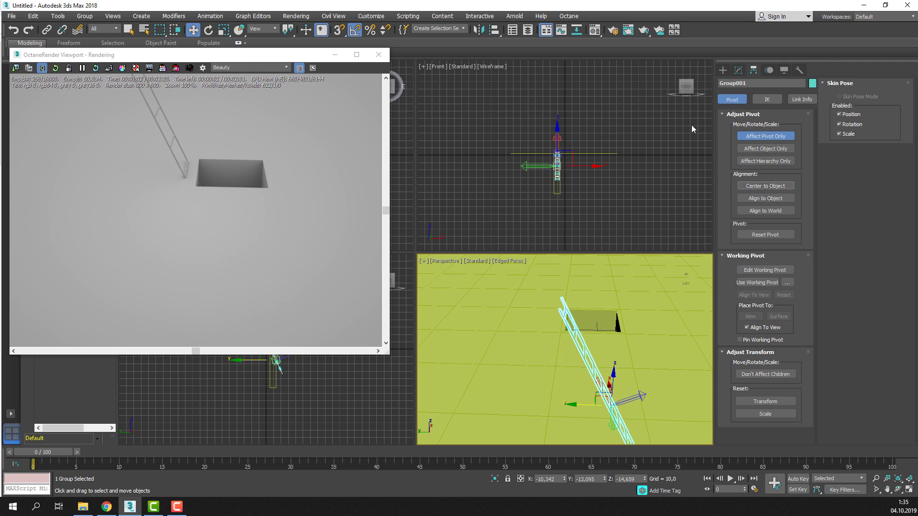
left_click(723, 71)
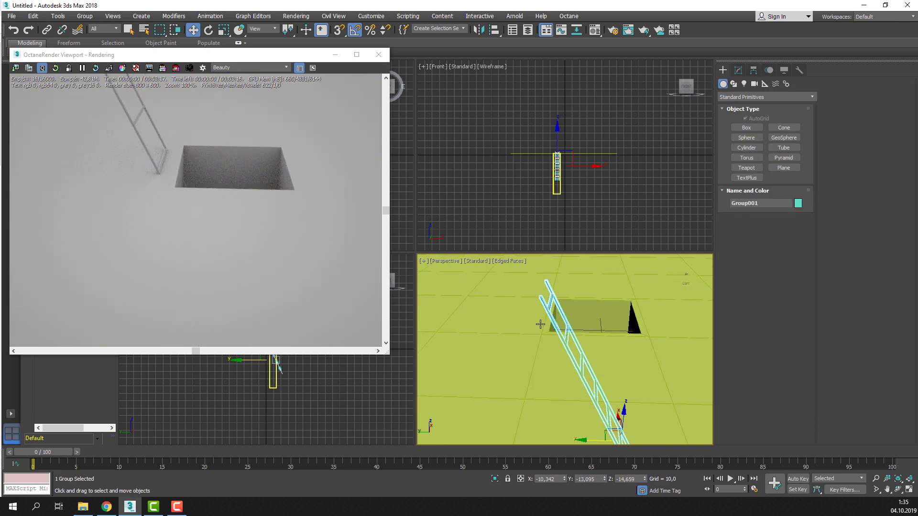
scroll(590, 330, "up", 3)
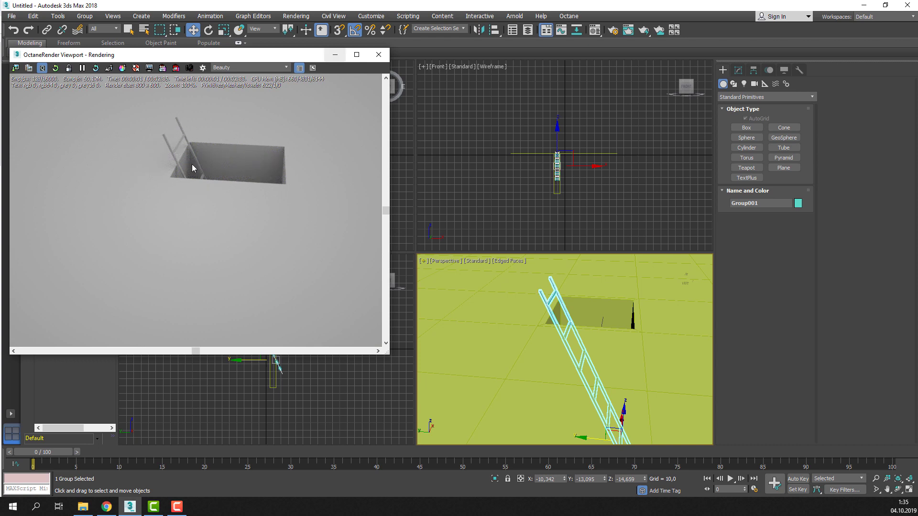
scroll(191, 164, "up", 2)
scroll(176, 240, "down", 1)
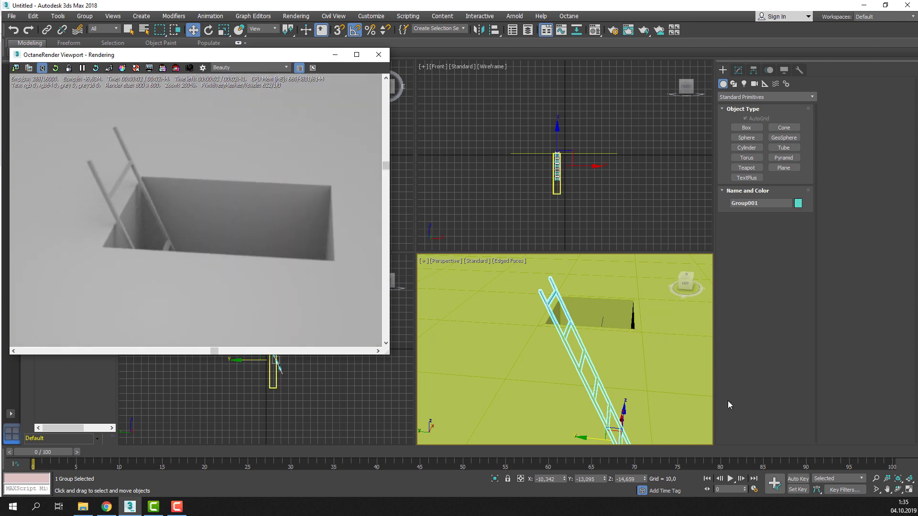
left_click(568, 310)
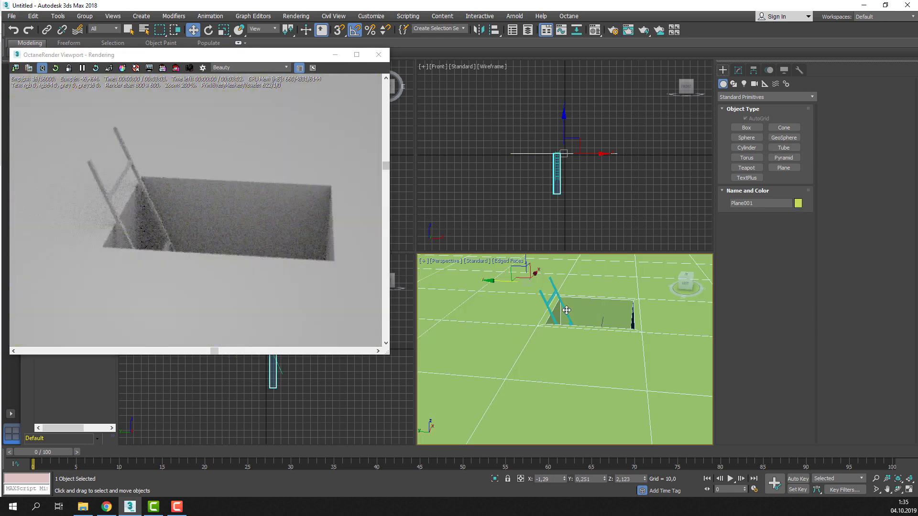
Add a Shell modifier (0.61 outer amount) to Group001 to thicken the ladder
left_click(740, 71)
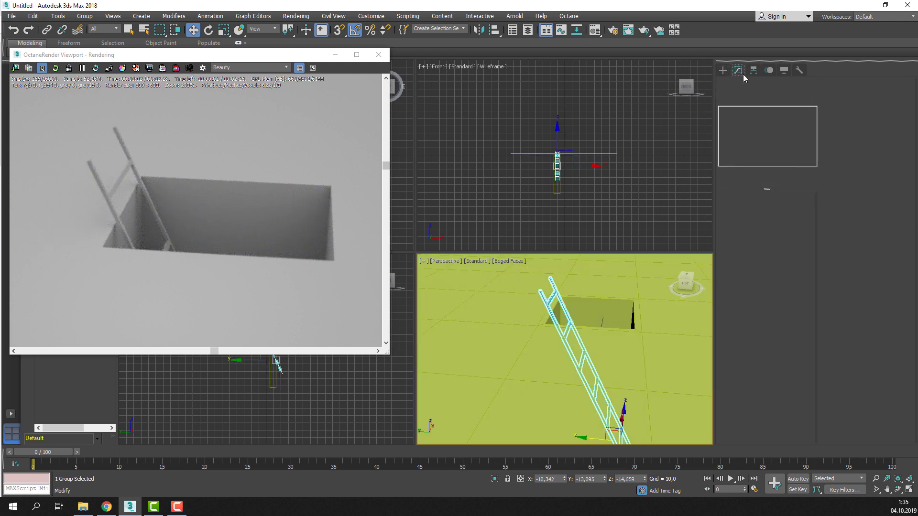
left_click(748, 99)
scroll(748, 99, "down", 5)
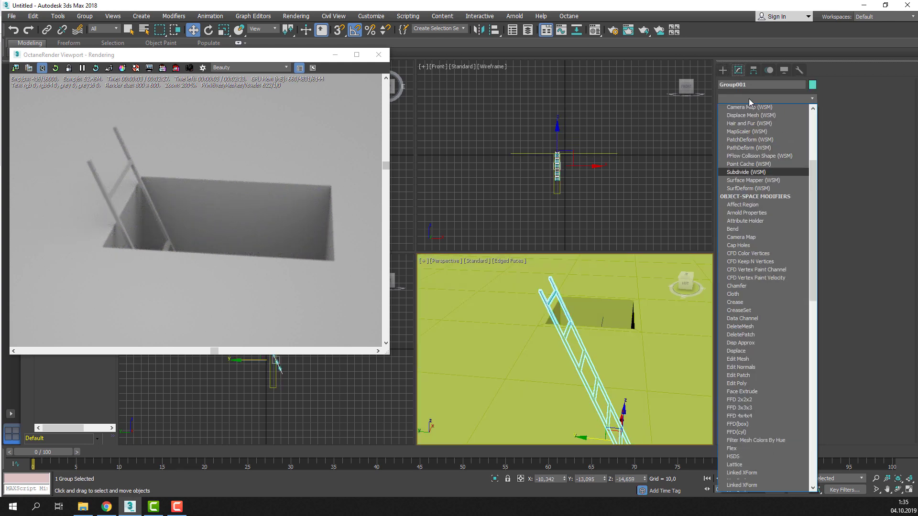
scroll(748, 98, "down", 5)
scroll(748, 99, "down", 5)
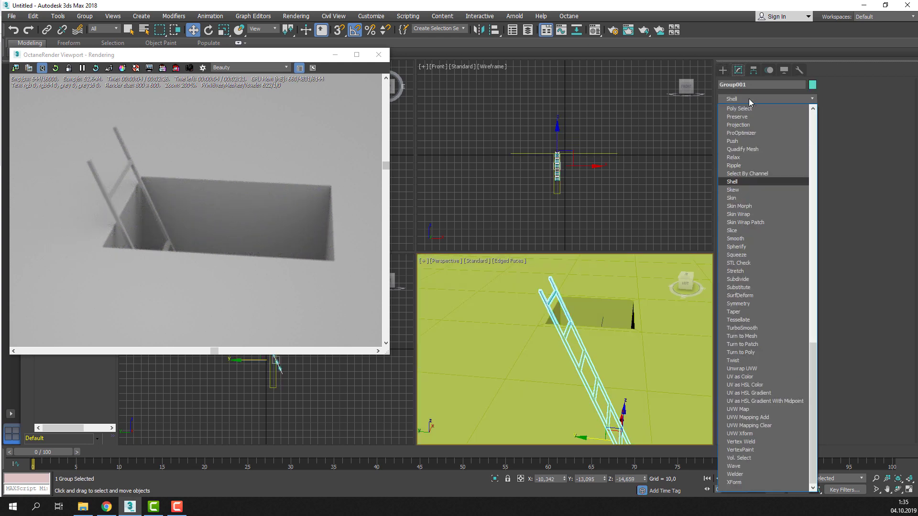
left_click(733, 182)
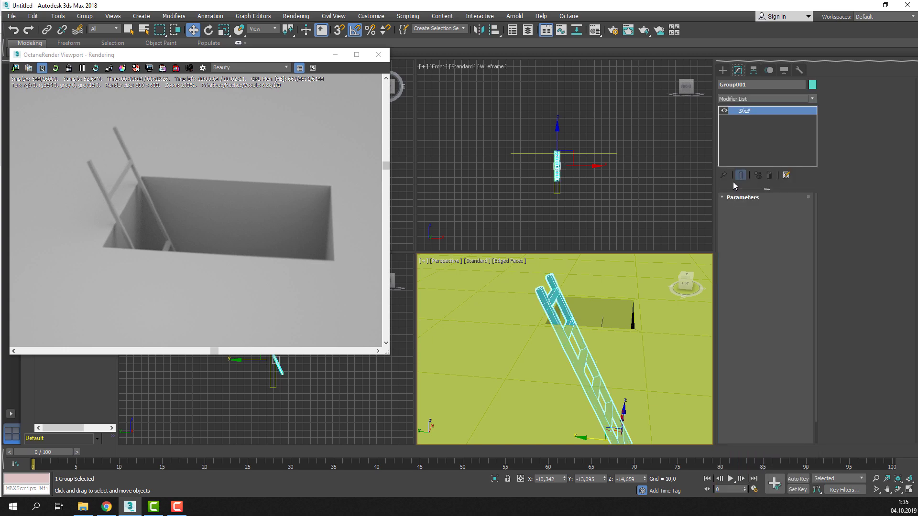
Restart the Octane preview and maximize the Perspective view, framed on ladder and pit
left_click(56, 71)
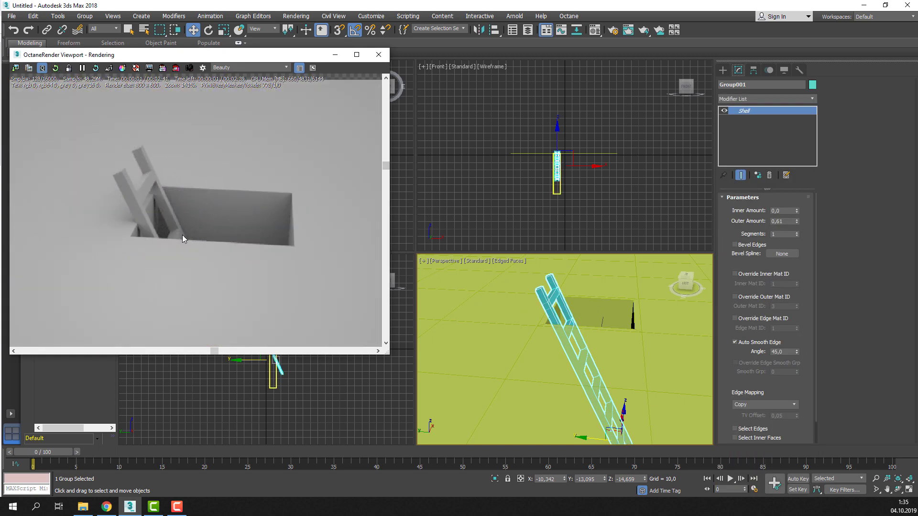
mouse_move(565, 371)
middle_mouse_down("alt")
mouse_move(573, 363)
mouse_move(526, 332)
middle_mouse_up("alt")
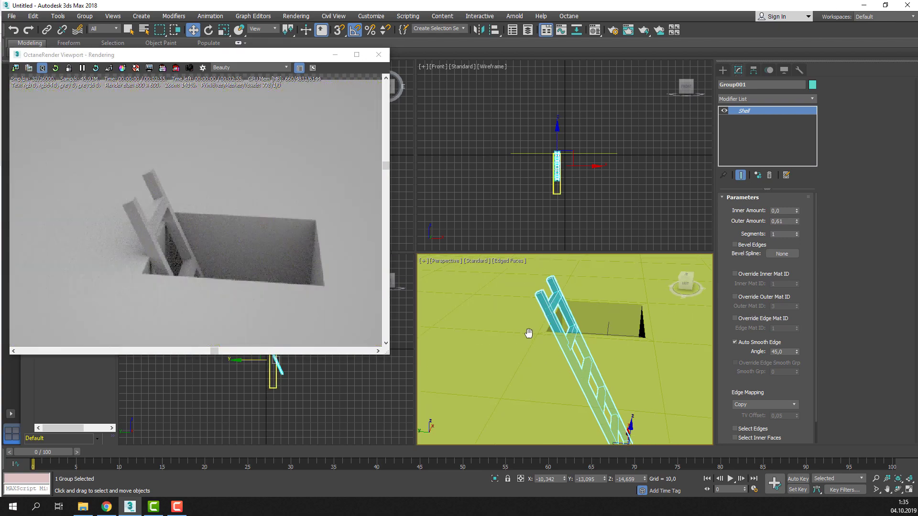
scroll(526, 332, "up", 2)
key("alt+w")
middle_click_drag(463, 282, 513, 270)
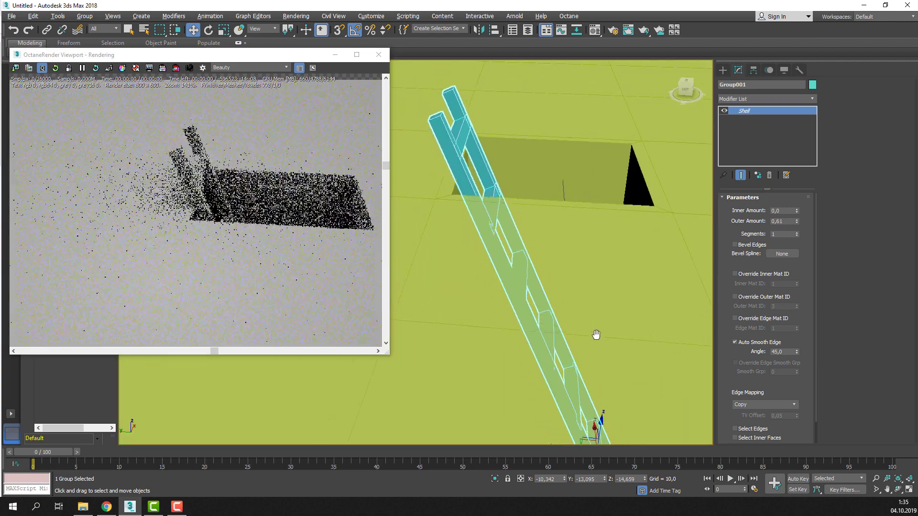
left_click(57, 69)
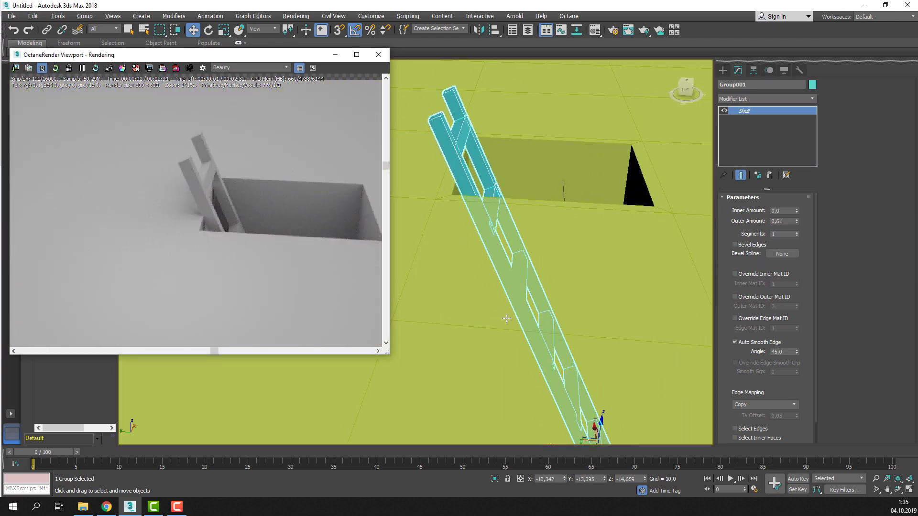
Shift the ladder slightly sideways and refresh the Octane preview
middle_click_drag(522, 334, 523, 317, "alt")
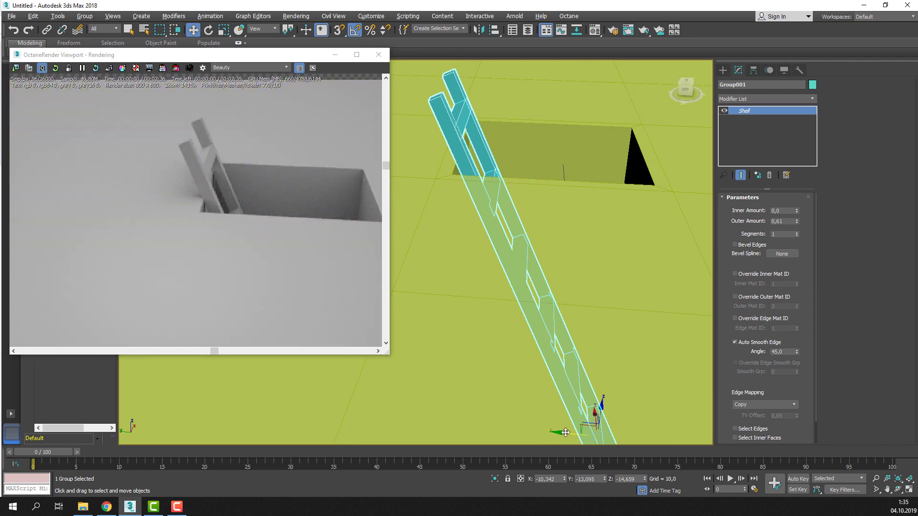
left_click_drag(565, 433, 567, 434)
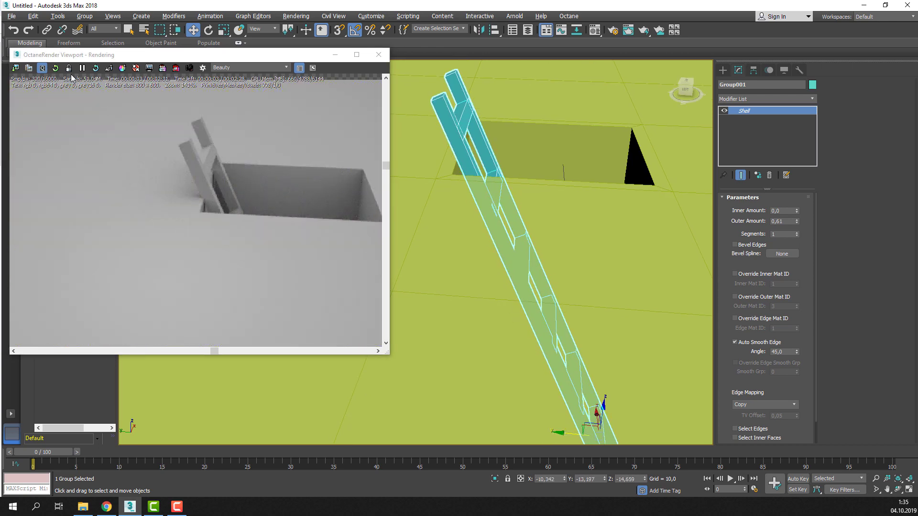
left_click(57, 69)
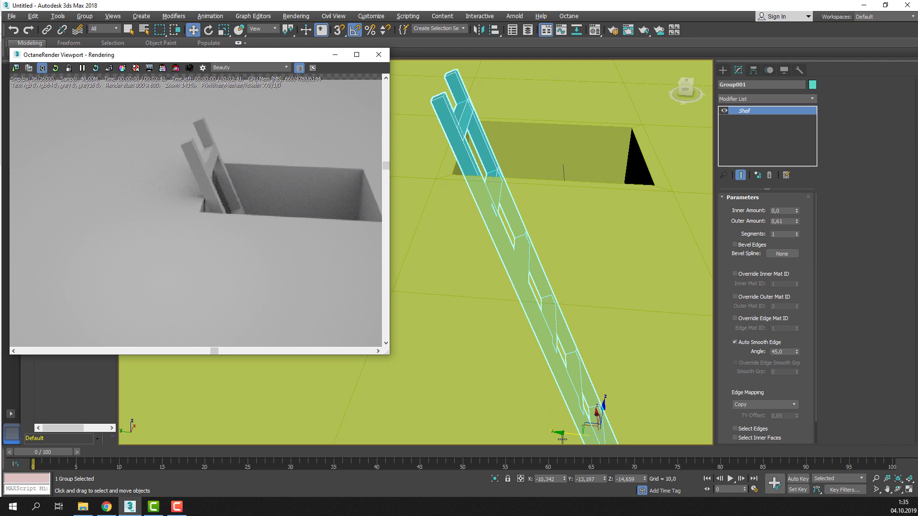
left_click_drag(562, 433, 564, 433)
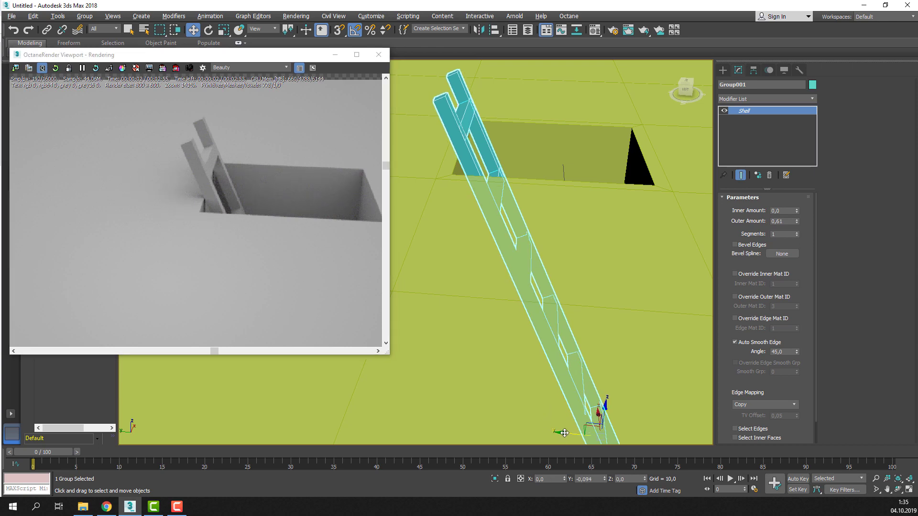
left_click(57, 70)
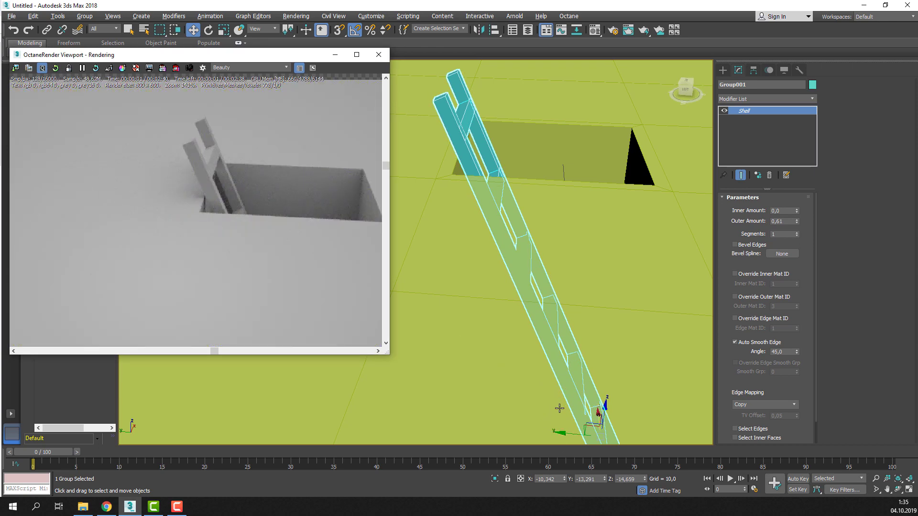
Raise the ladder group, nudge it sideways, and refresh the Octane preview
middle_click_drag(542, 401, 512, 344, "alt")
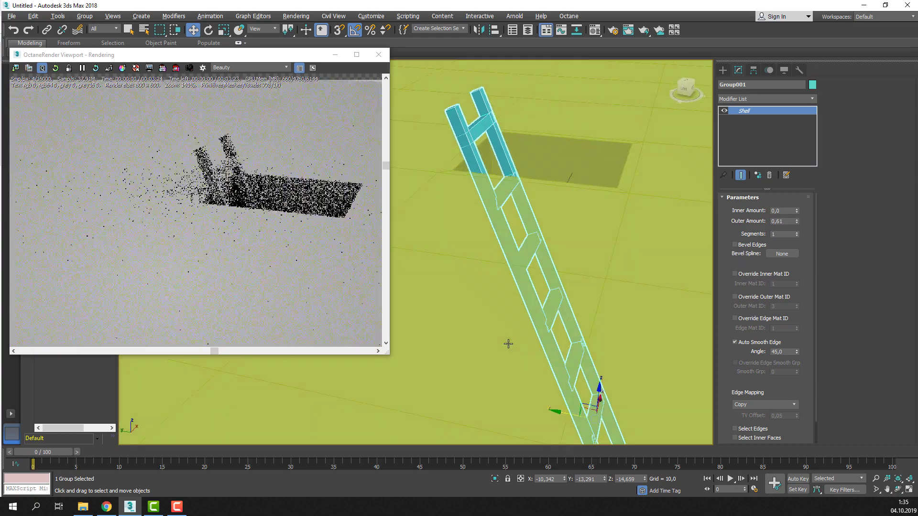
middle_click_drag(600, 387, 602, 390, "alt")
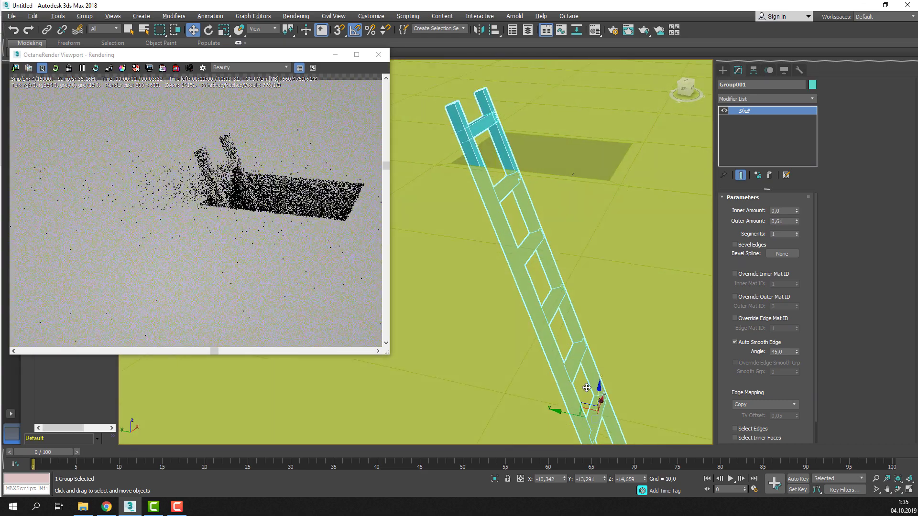
mouse_move(599, 390)
left_mouse_down()
mouse_move(560, 397)
mouse_move(547, 387)
left_mouse_up()
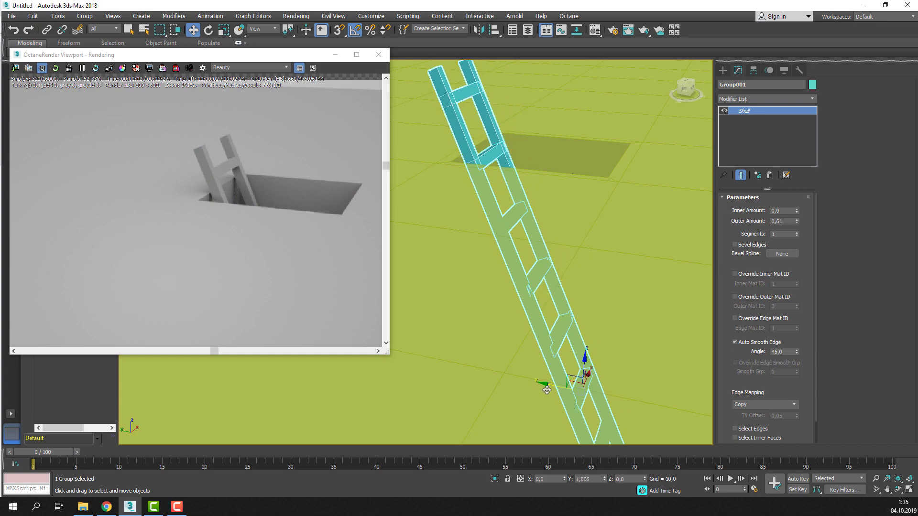
mouse_move(488, 294)
middle_mouse_down()
mouse_move(496, 281)
mouse_move(516, 392)
mouse_move(543, 438)
middle_mouse_up()
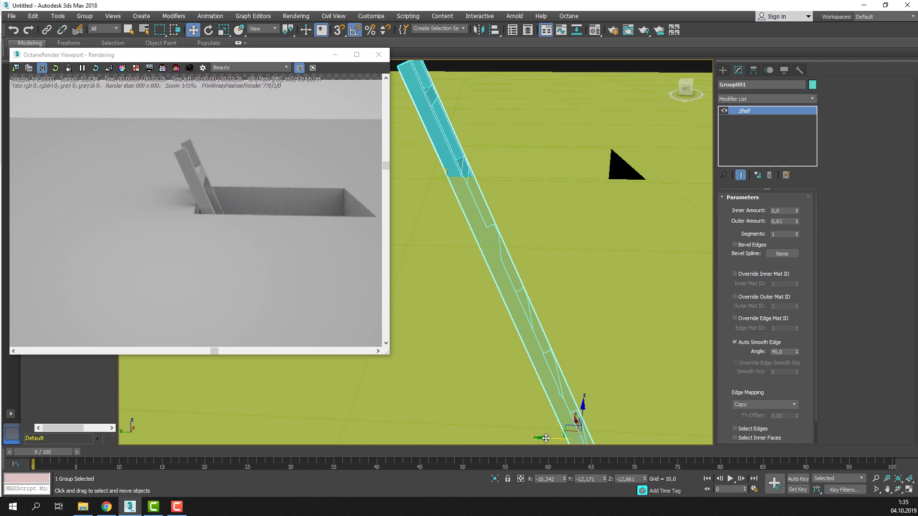
left_click_drag(545, 438, 548, 437)
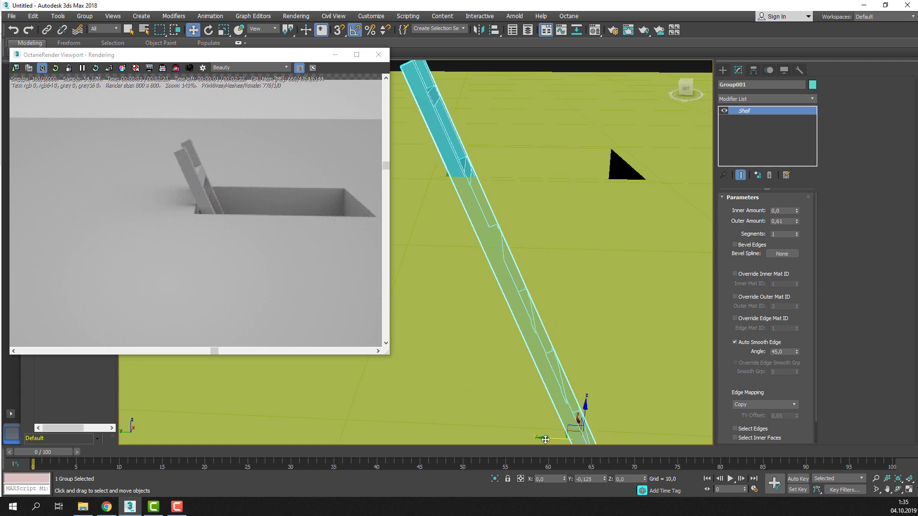
left_click(56, 68)
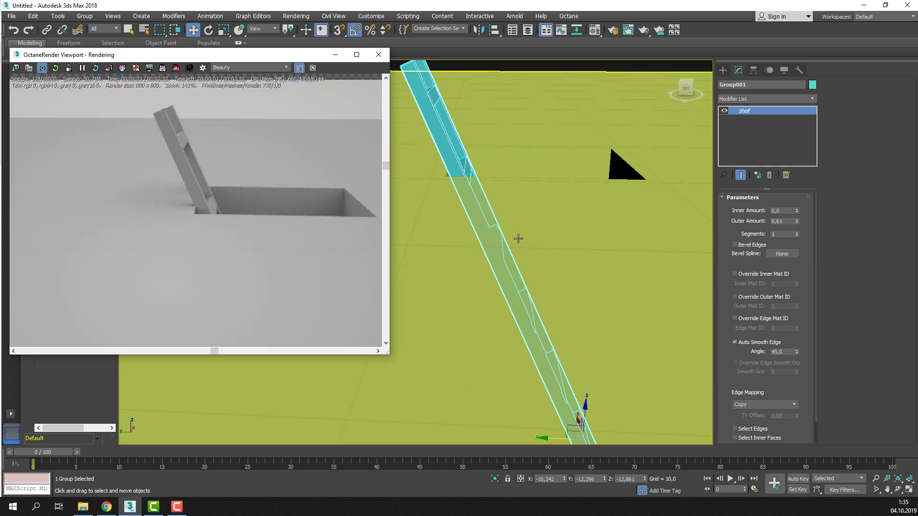
Inspect the ladder from top-down and oblique views, then open the Material Editor
scroll(516, 248, "down", 5)
middle_click_drag(489, 243, 502, 268, "alt")
scroll(522, 291, "up", 3)
scroll(519, 237, "down", 2)
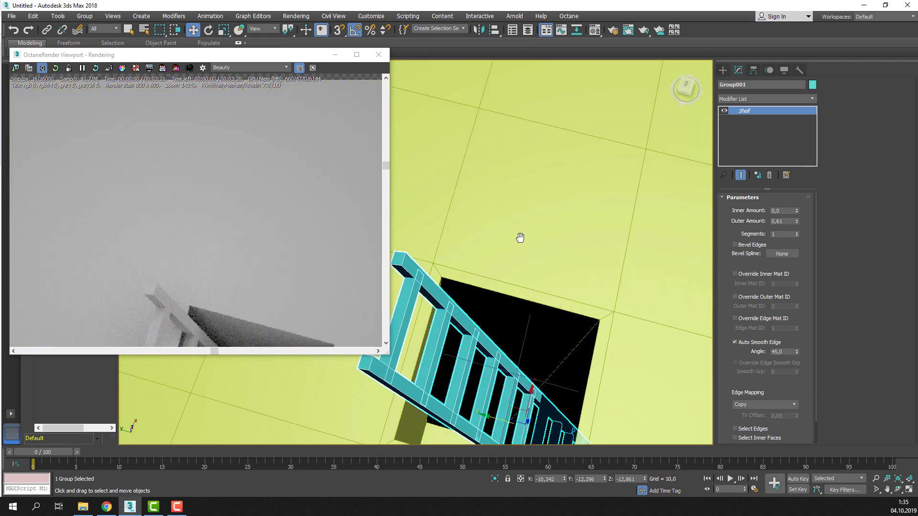
mouse_move(518, 238)
middle_mouse_down("alt")
mouse_move(497, 311)
mouse_move(498, 233)
middle_mouse_up("alt")
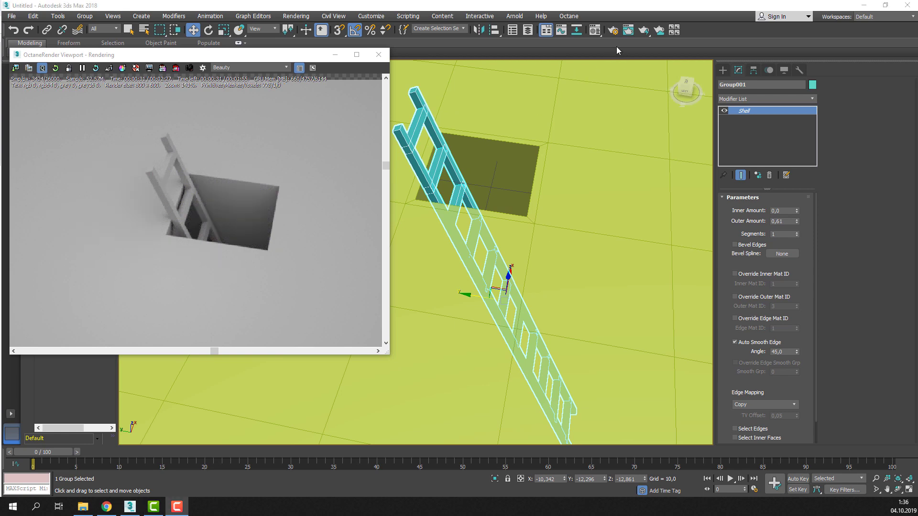
left_click(595, 33)
Apply a new Octane Glossy material from an empty slot to the ground plane and refresh
left_click_drag(617, 102, 673, 60)
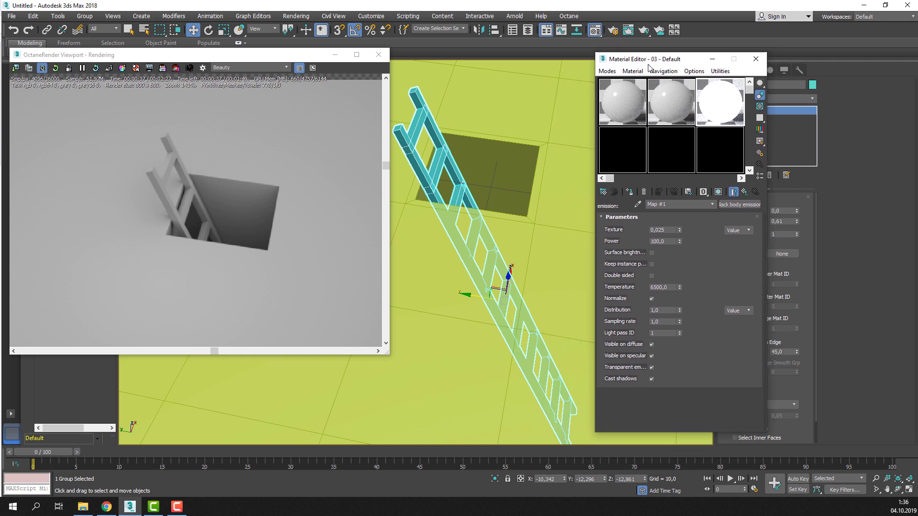
left_click(616, 153)
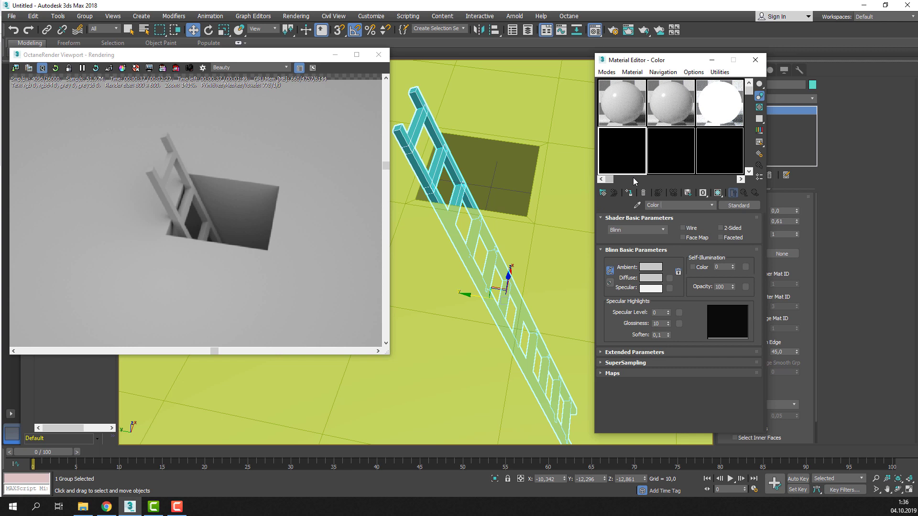
left_click(739, 206)
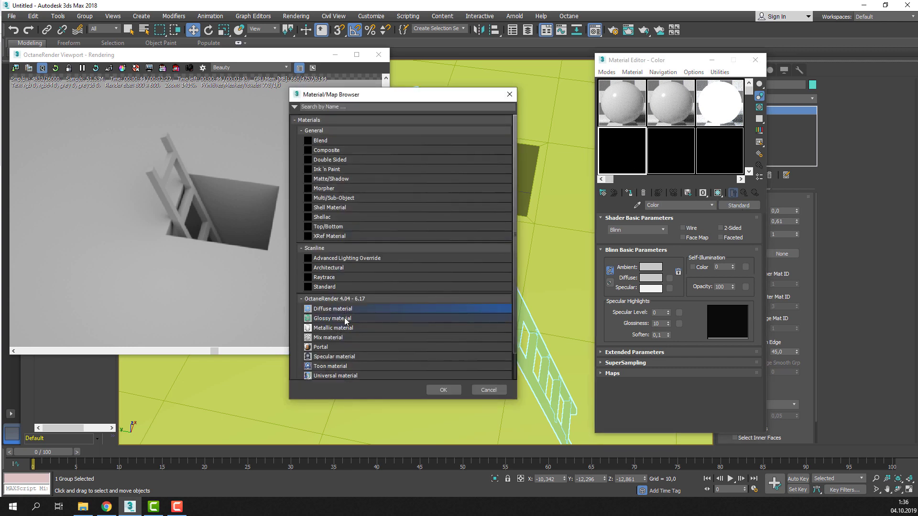
left_click(444, 390)
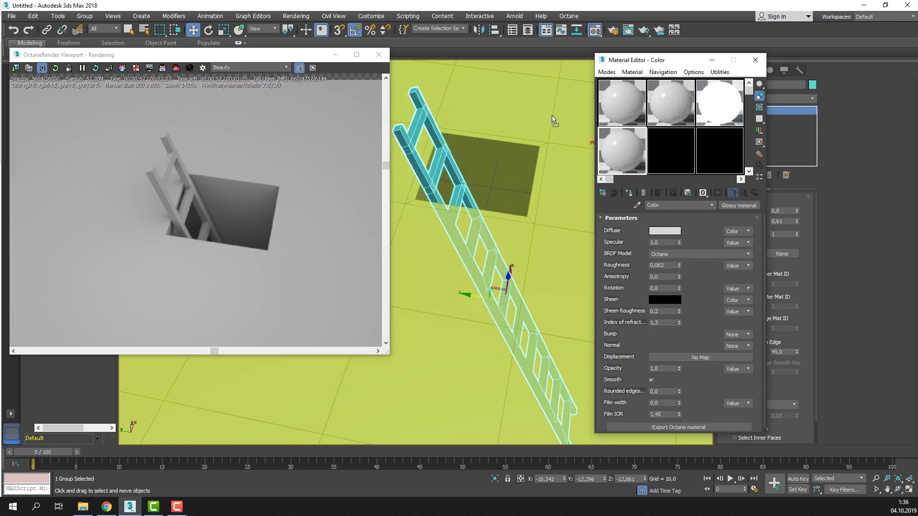
left_click_drag(552, 119, 547, 114)
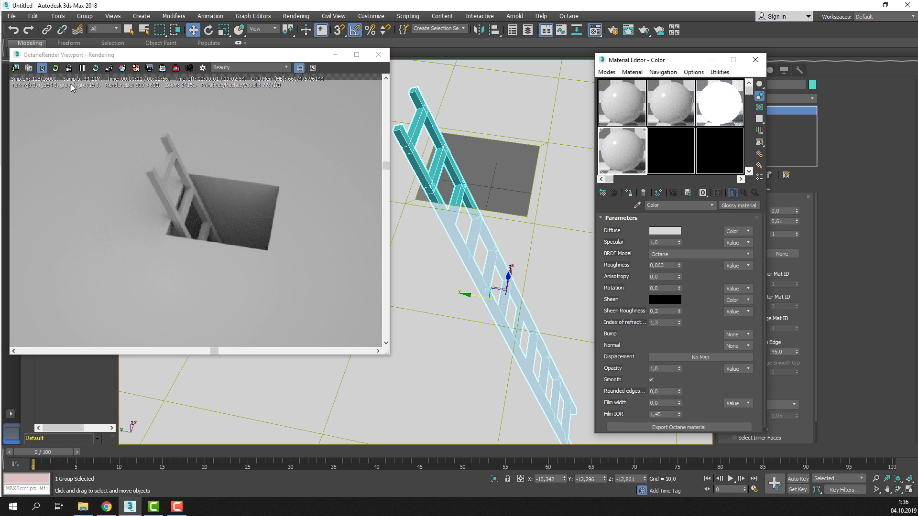
left_click(53, 73)
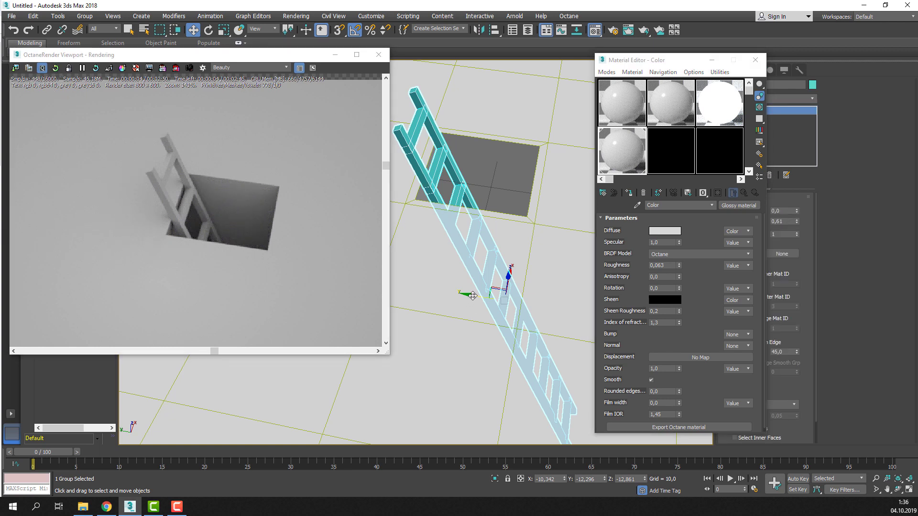
left_click_drag(473, 296, 473, 296)
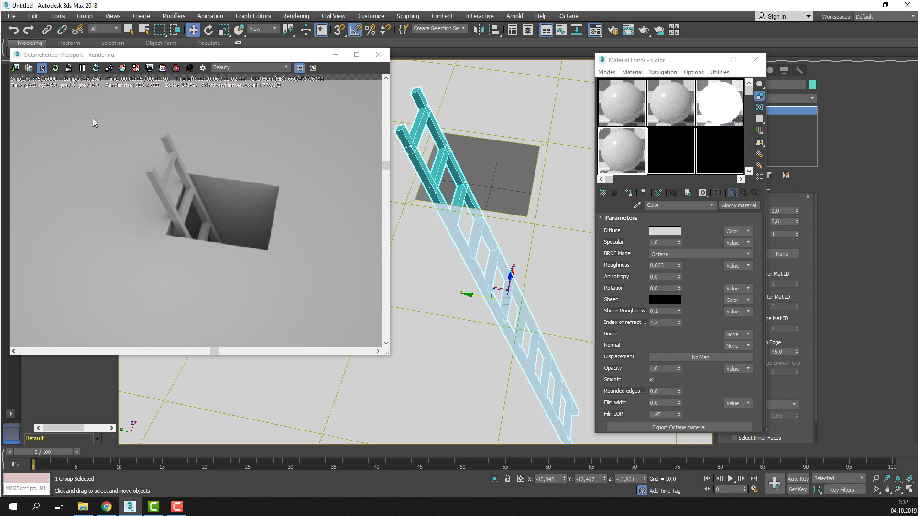
left_click(55, 68)
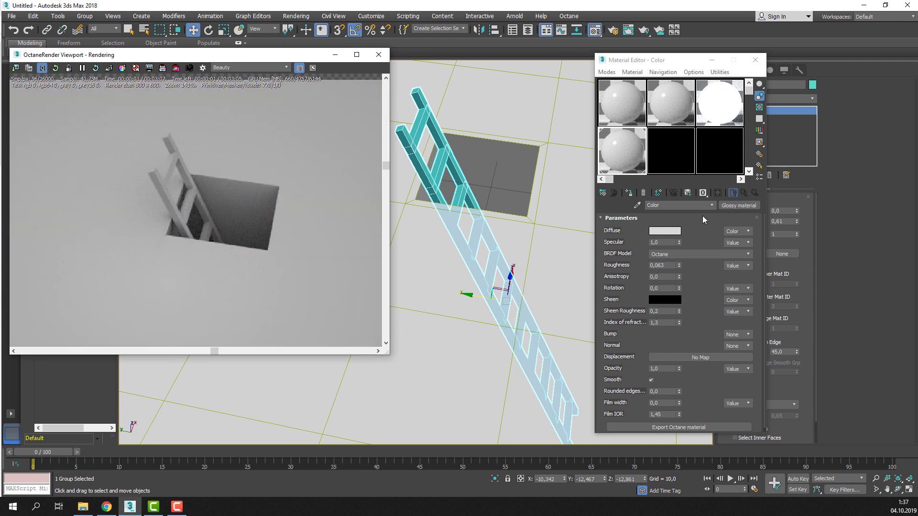
Set the ground material's diffuse colour to a saturated blue
left_click(667, 231)
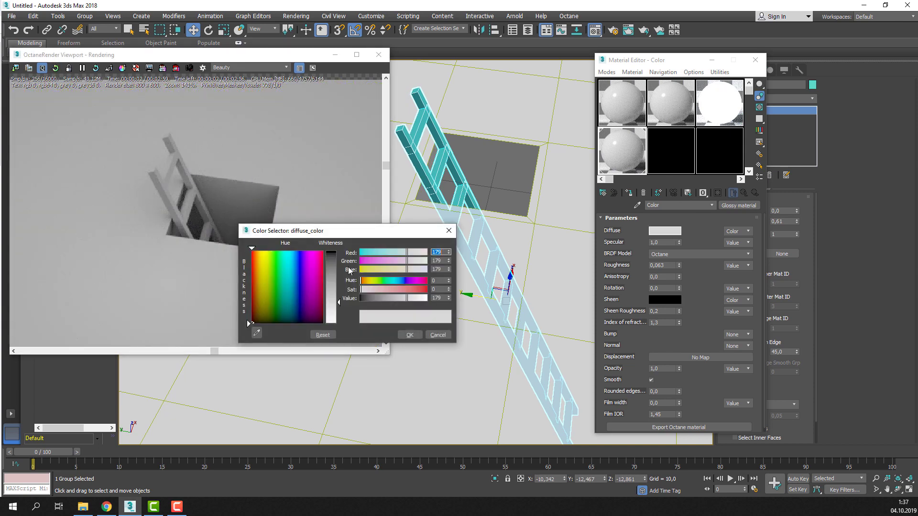
left_click(294, 263)
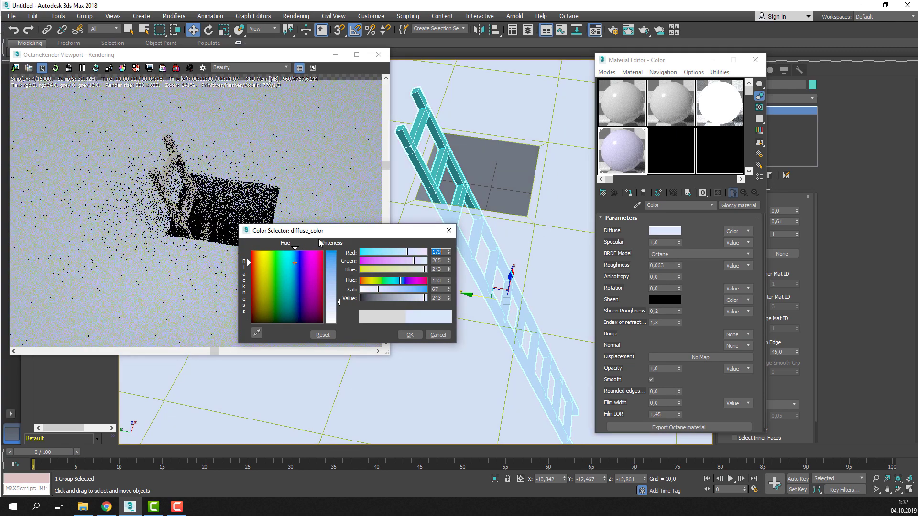
left_click_drag(323, 234, 479, 246)
left_click(453, 273)
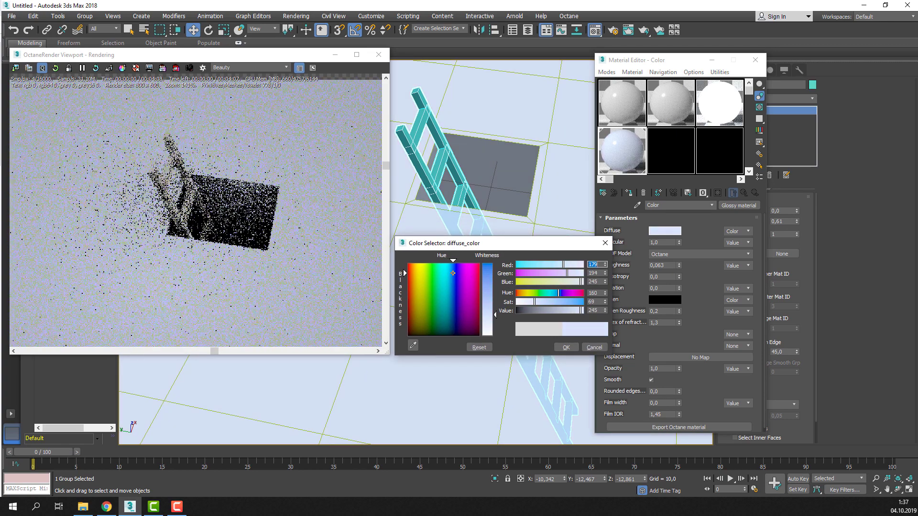
left_click(451, 273)
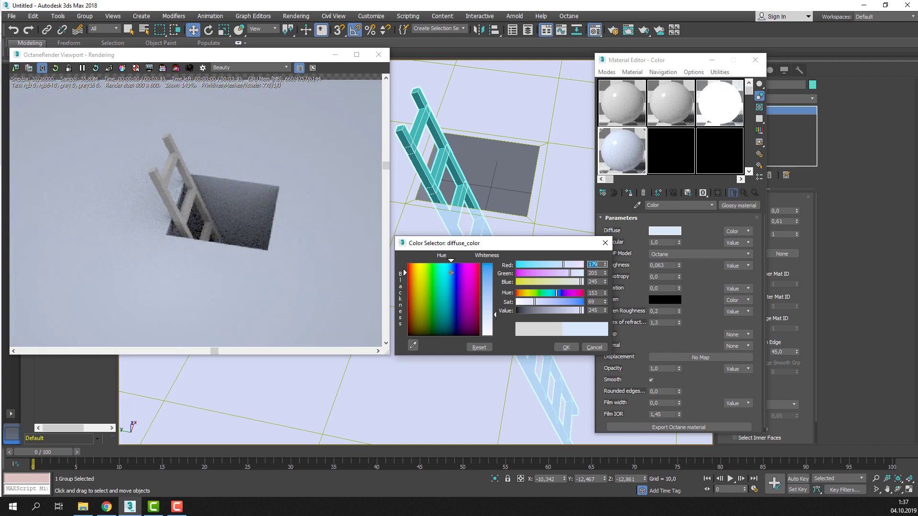
left_click(561, 293)
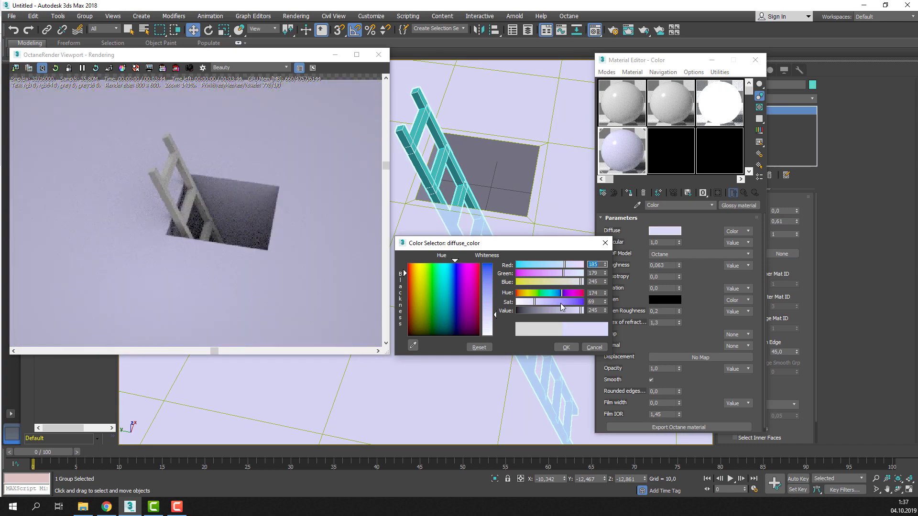
left_click_drag(578, 306, 571, 305)
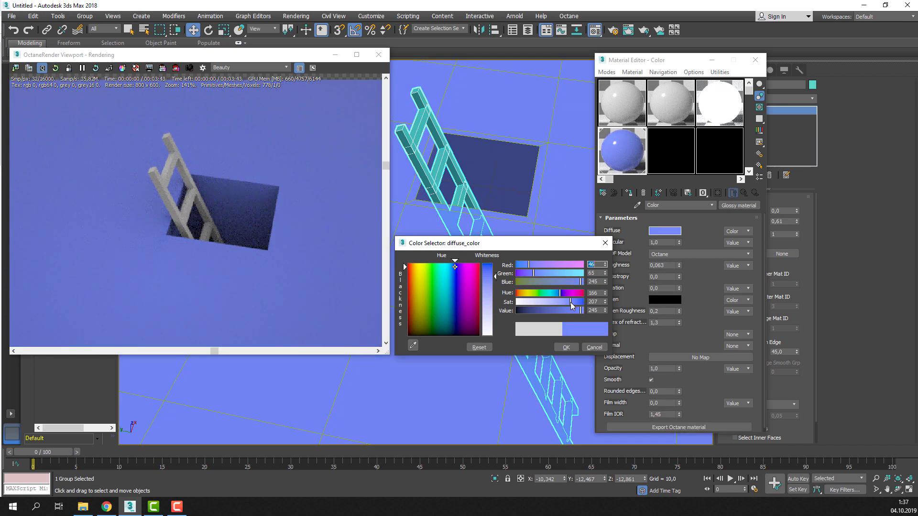
left_click(565, 348)
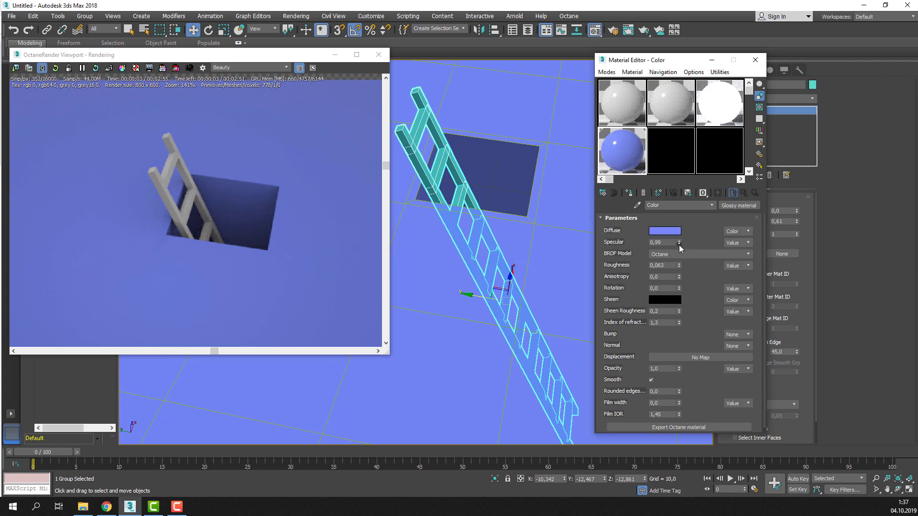
Set the Color material's specular to 1.58 and roughness to 0.0
mouse_move(678, 245)
left_mouse_down()
mouse_move(679, 196)
mouse_move(667, 294)
left_mouse_up()
mouse_move(668, 250)
left_mouse_down()
mouse_move(675, 207)
mouse_move(680, 257)
left_mouse_up()
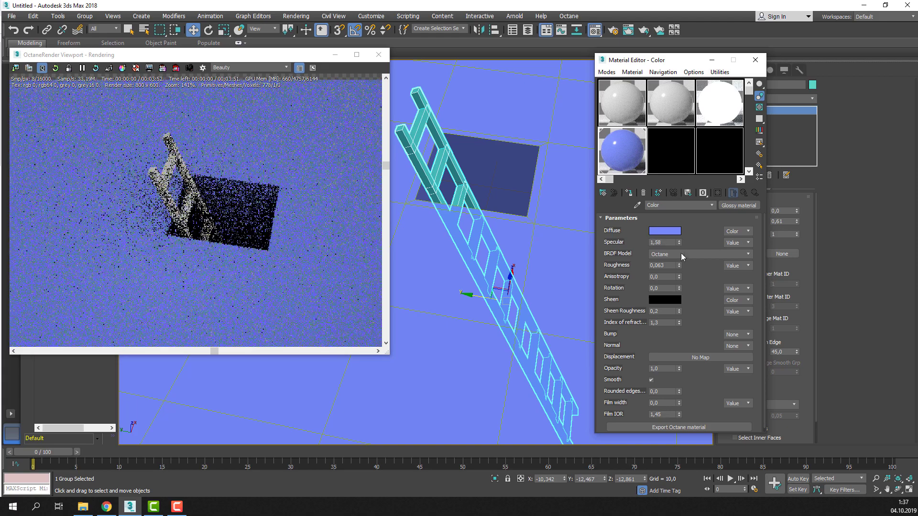
left_click_drag(679, 273, 677, 300)
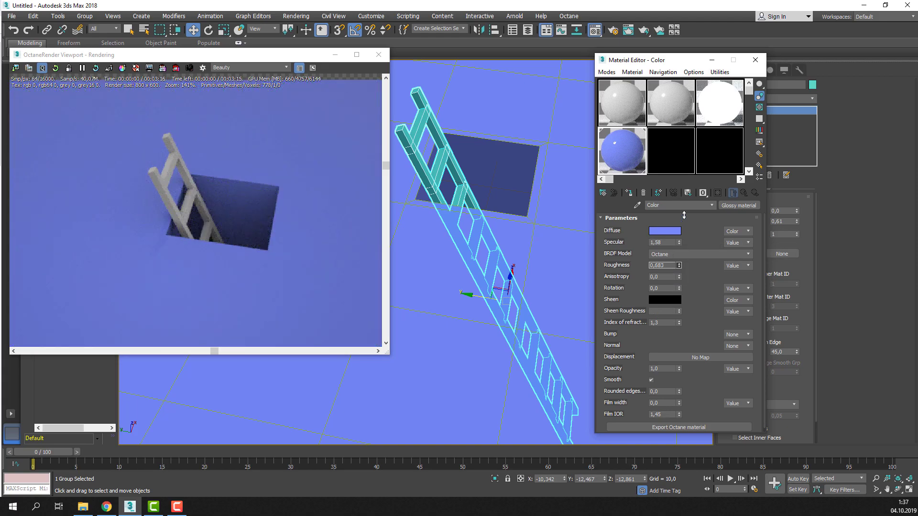
left_click_drag(683, 216, 675, 396)
type("0")
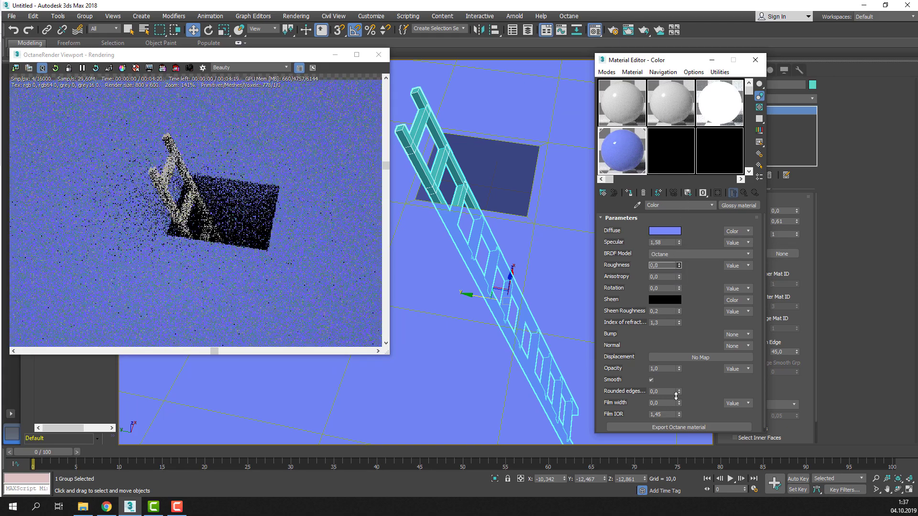
Copy the blue Color material into an empty slot named Color 2
left_click(205, 254)
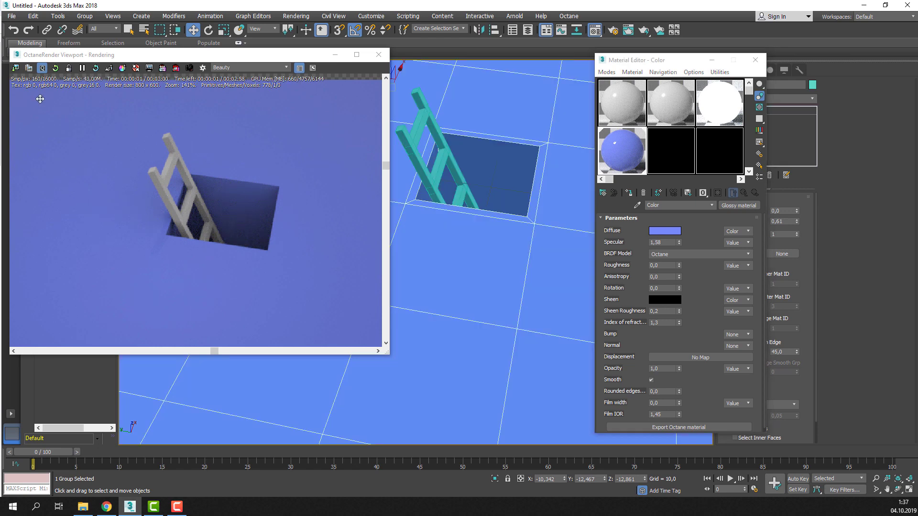
left_click(56, 69)
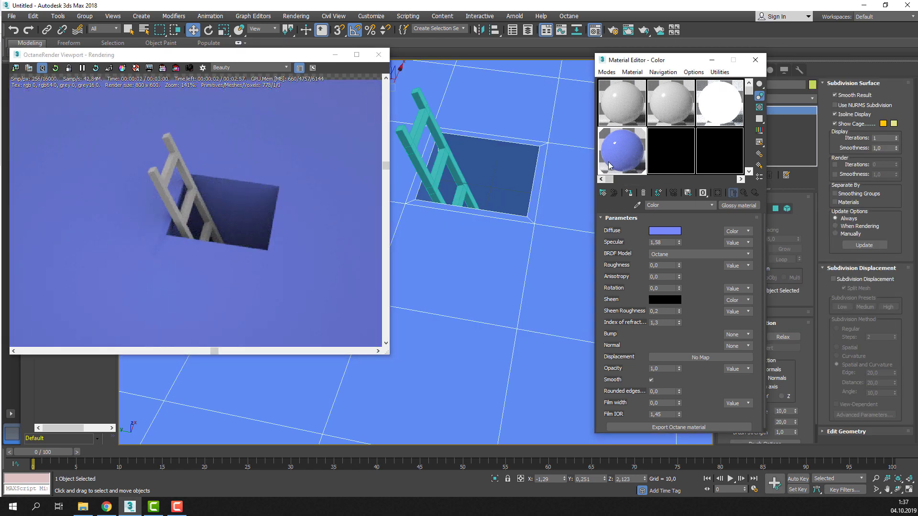
left_click_drag(615, 156, 665, 152)
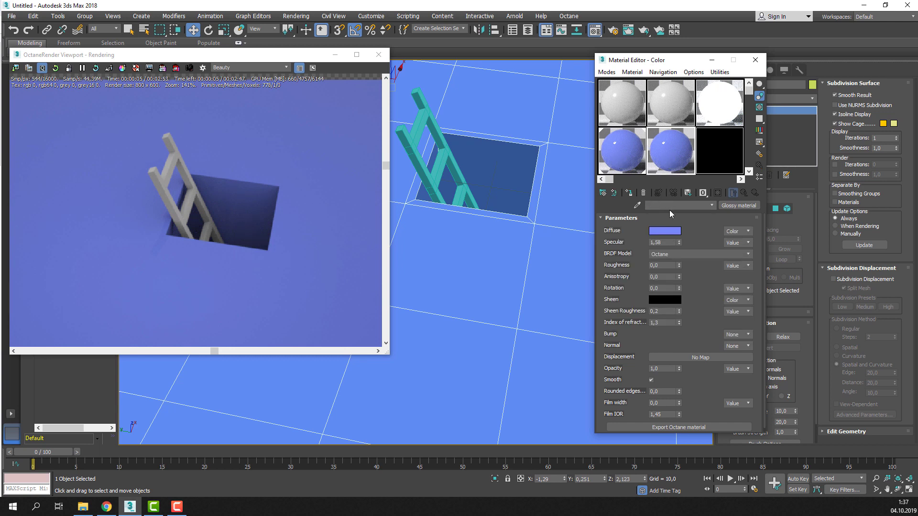
type("2")
key("Return")
Darken Color 2's diffuse blue and assign it to the ladder group
left_click(670, 231)
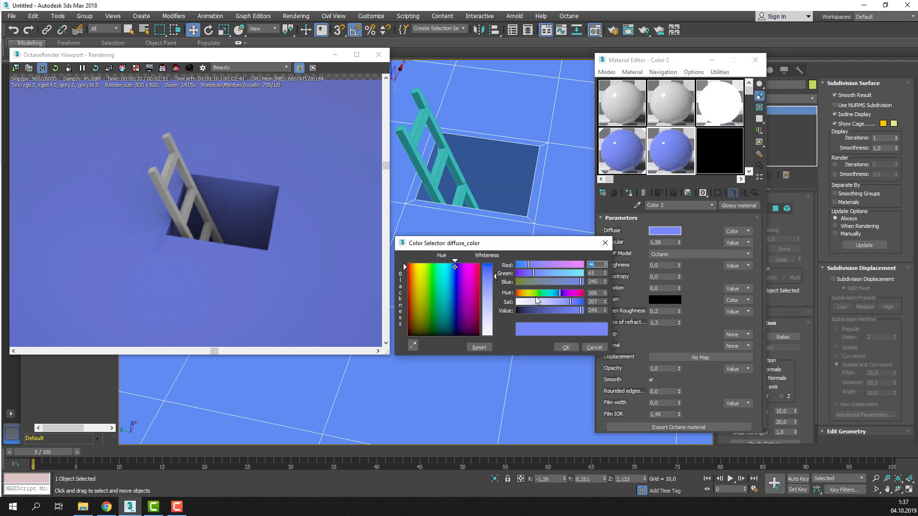
left_click_drag(565, 311, 551, 313)
left_click(565, 342)
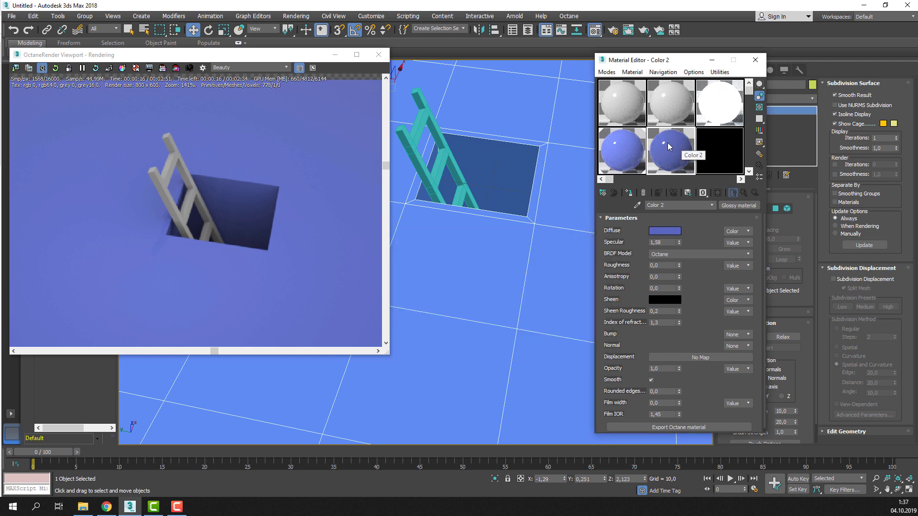
left_click_drag(421, 129, 425, 158)
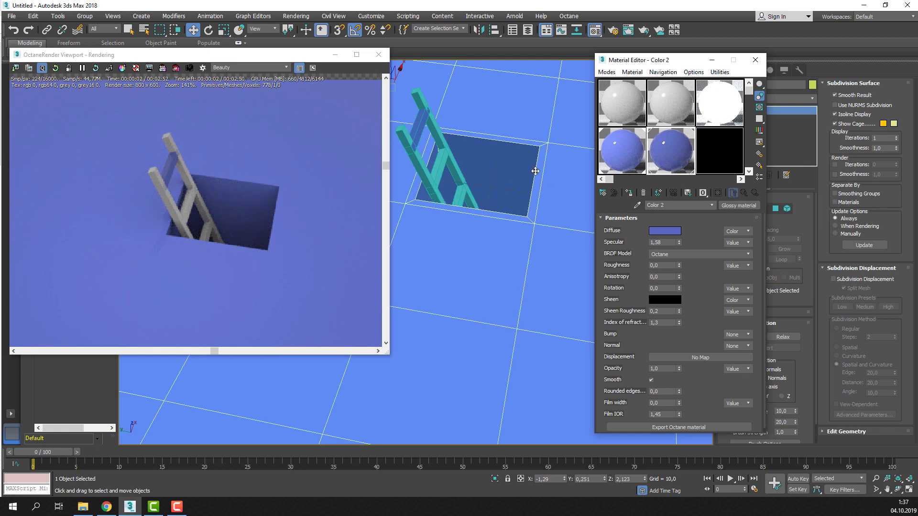
left_click(435, 166)
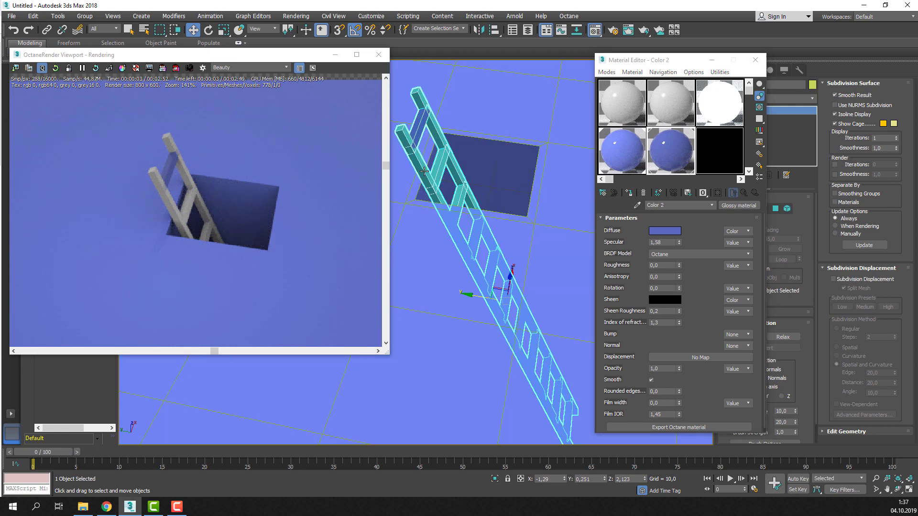
left_click(629, 194)
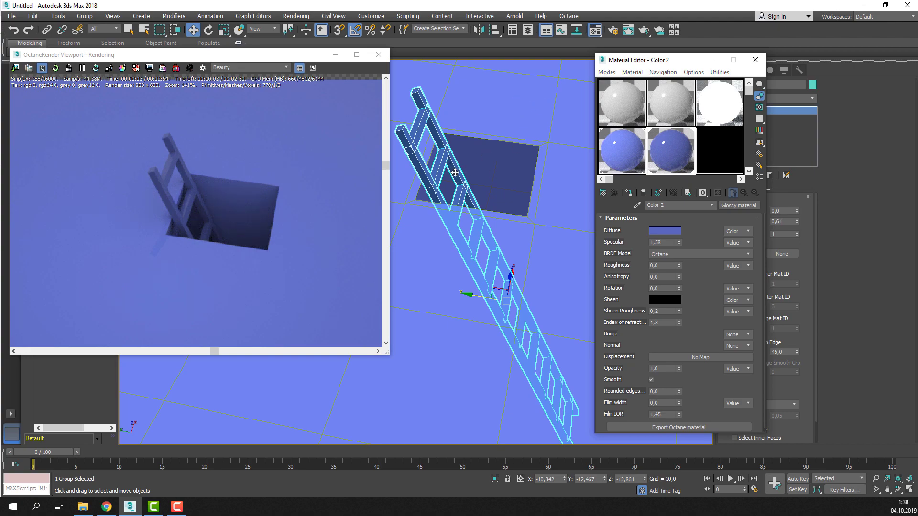
mouse_move(520, 98)
middle_mouse_down("alt")
mouse_move(506, 170)
mouse_move(526, 177)
middle_mouse_up("alt")
Set the Color material's specular to 0.506 and roughness to 0.19
left_click(622, 151)
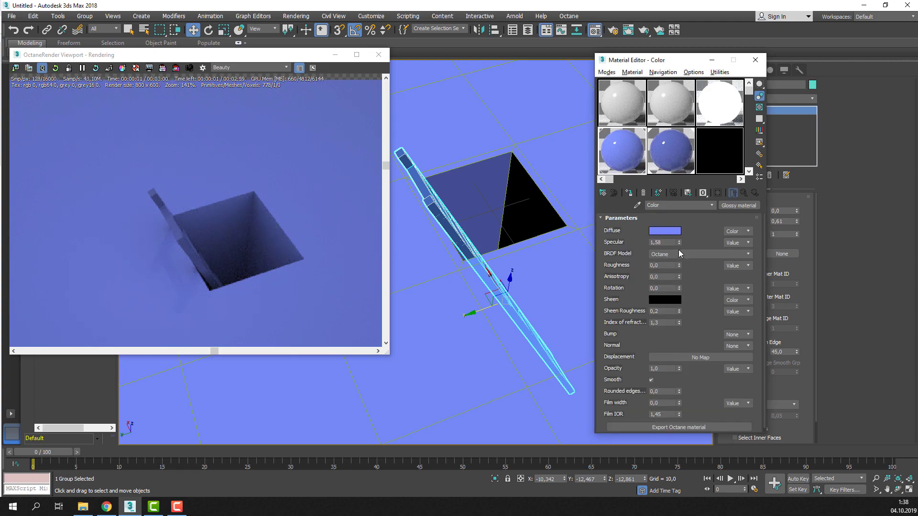
left_click_drag(679, 243, 674, 297)
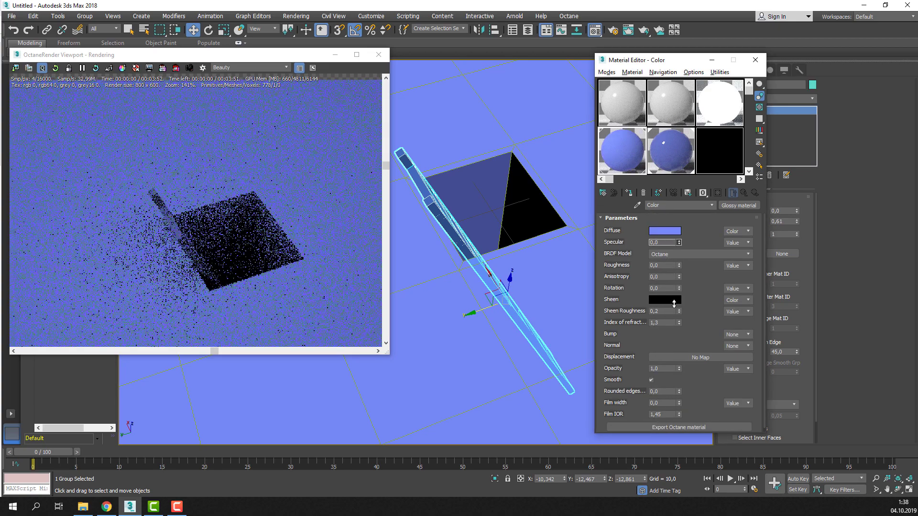
mouse_move(674, 297)
left_mouse_down()
mouse_move(682, 232)
mouse_move(679, 277)
left_mouse_up()
middle_click_drag(478, 268, 432, 261, "alt")
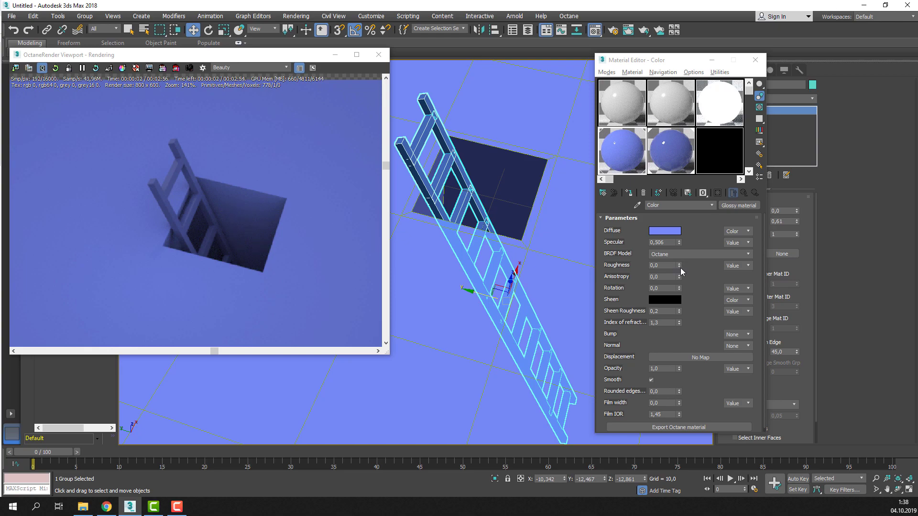
mouse_move(681, 268)
left_mouse_down()
mouse_move(687, 247)
mouse_move(684, 260)
left_mouse_up()
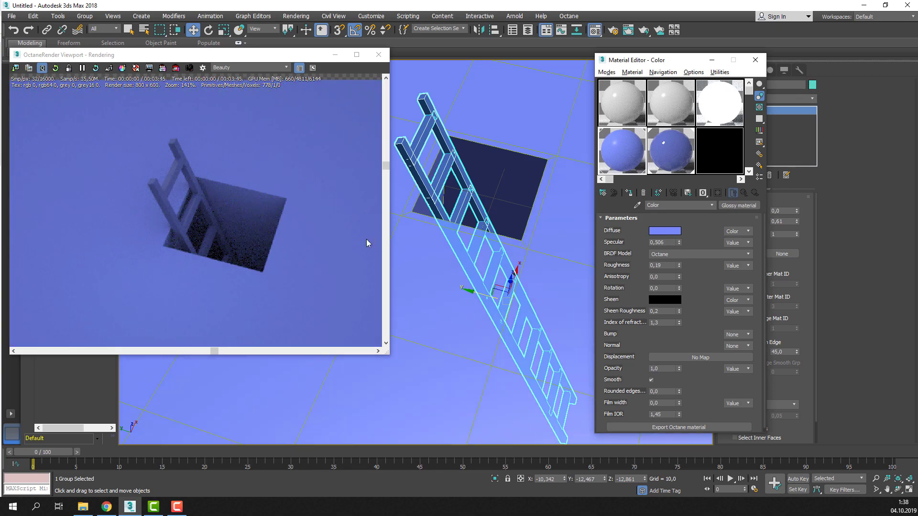
mouse_move(459, 249)
middle_mouse_down("alt")
mouse_move(473, 235)
mouse_move(454, 225)
mouse_move(473, 224)
middle_mouse_up("alt")
scroll(473, 235, "up", 3)
scroll(470, 220, "down", 4)
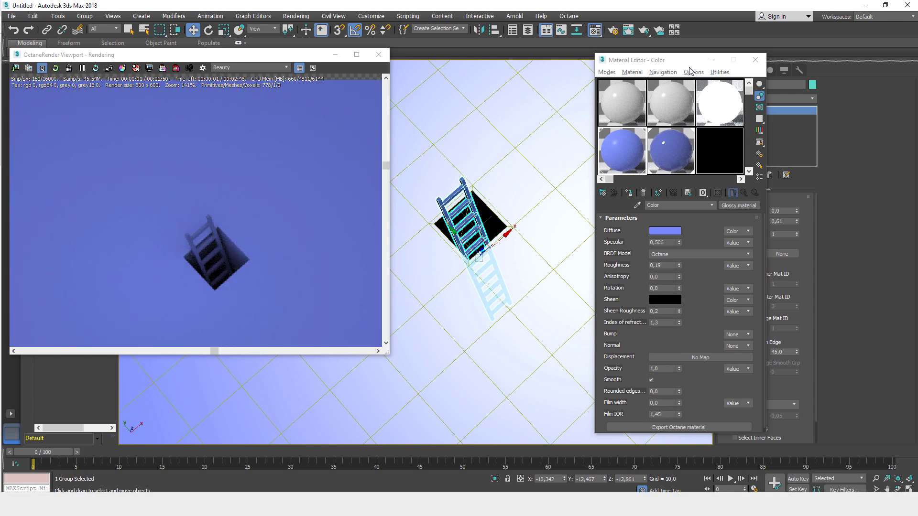
Draw a small Plane002 inside the pit at the ladder's foot, then switch to Select and Move
left_click_drag(655, 64, 599, 64)
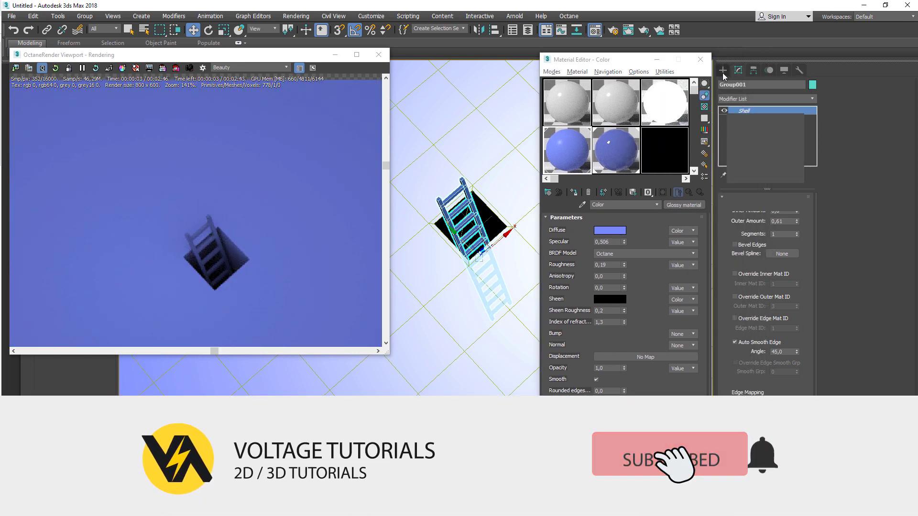
left_click(722, 71)
left_click(784, 168)
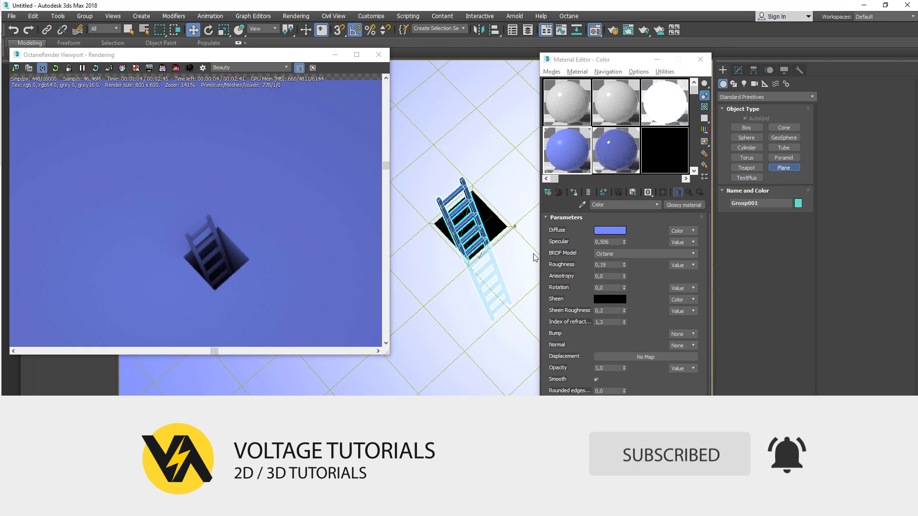
scroll(452, 245, "up", 5)
mouse_move(451, 245)
middle_mouse_down("alt")
mouse_move(510, 247)
mouse_move(452, 311)
middle_mouse_up("alt")
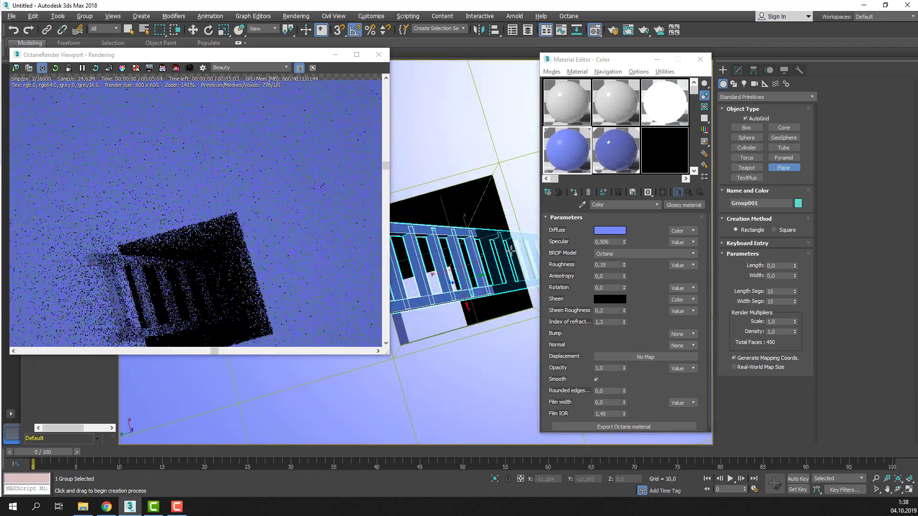
left_click_drag(449, 314, 401, 292)
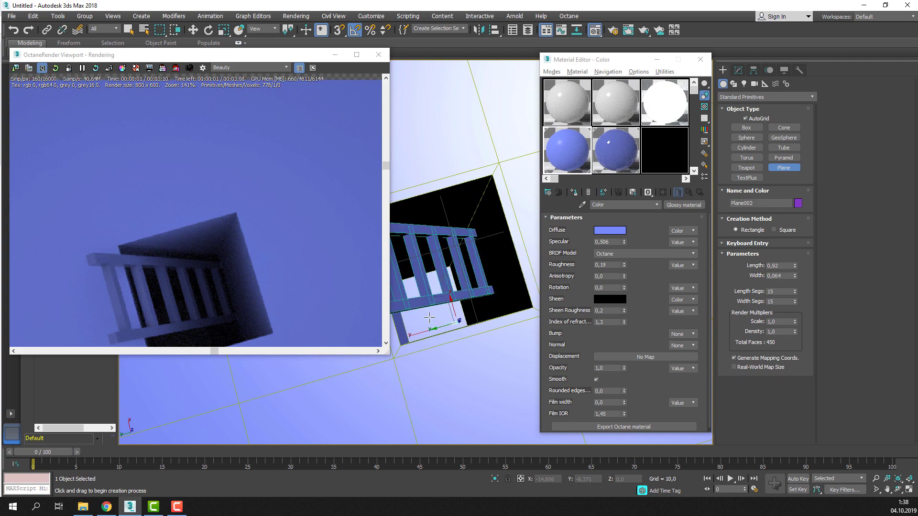
right_click(401, 292)
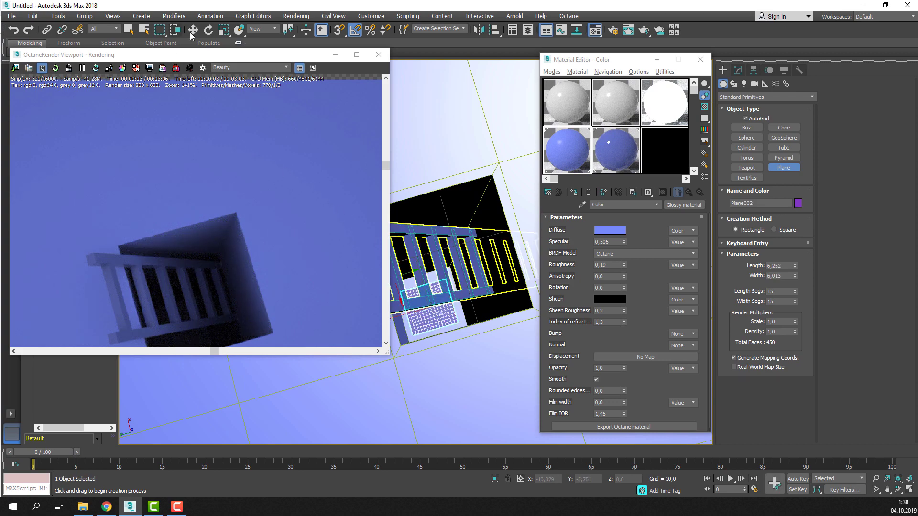
key("w")
middle_click_drag(453, 297, 430, 306, "alt")
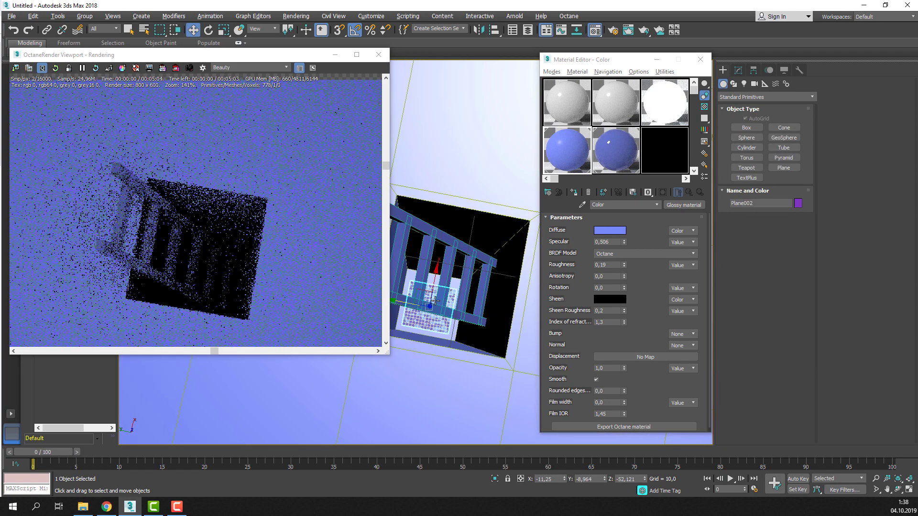
Make empty slot Material 09 an Octane Glossy material, then change it to Octane Diffuse
left_click(656, 154)
left_click(679, 205)
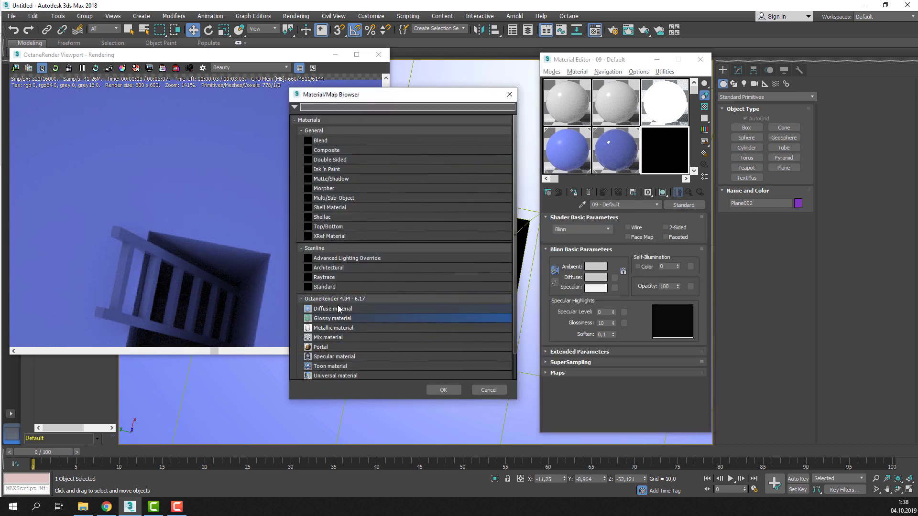
double_click(331, 320)
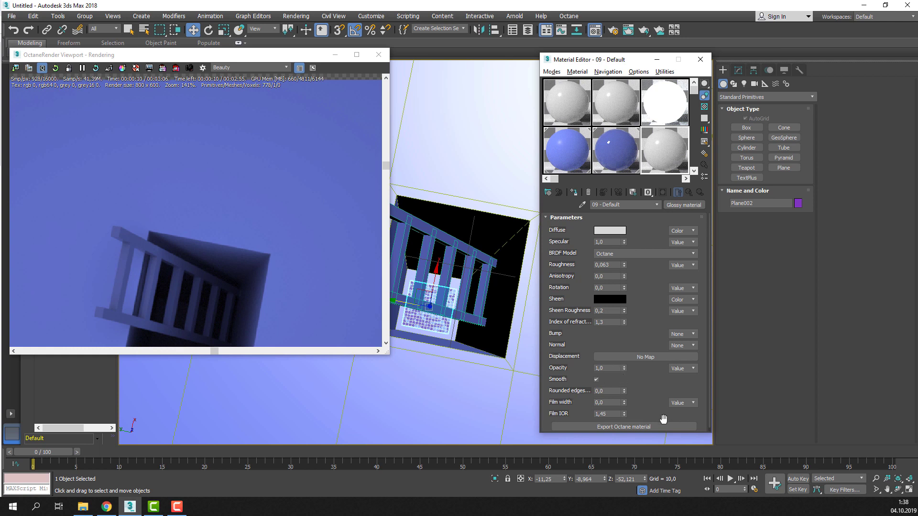
left_click_drag(707, 390, 707, 399)
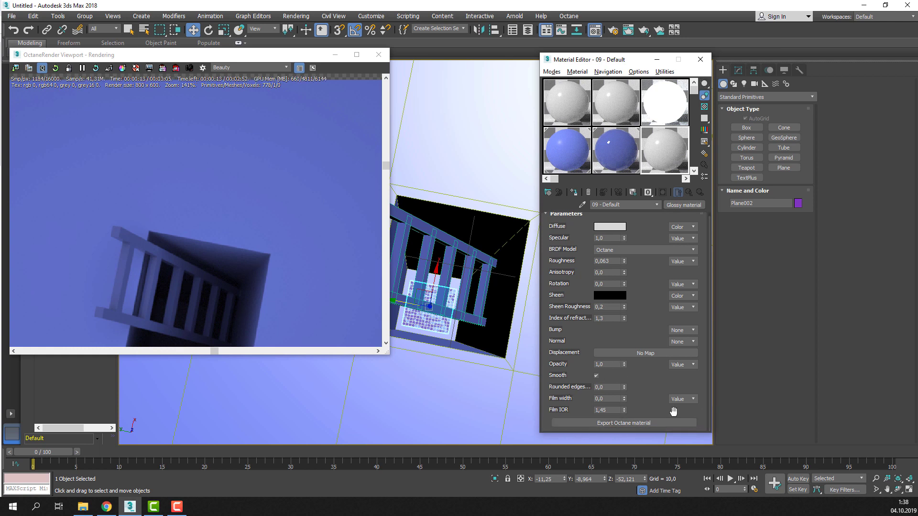
left_click(678, 205)
left_click(332, 307)
double_click(333, 308)
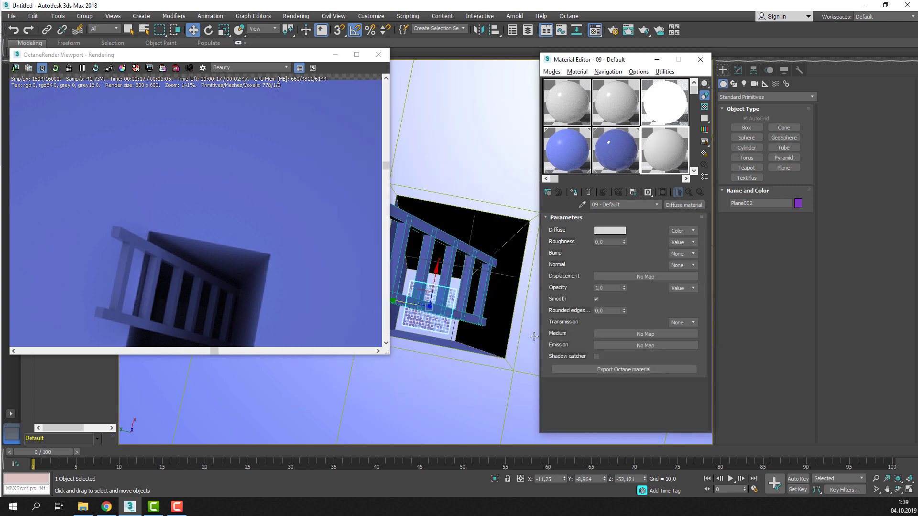
Give the material a Black body emission map in its Emission slot
left_click(665, 346)
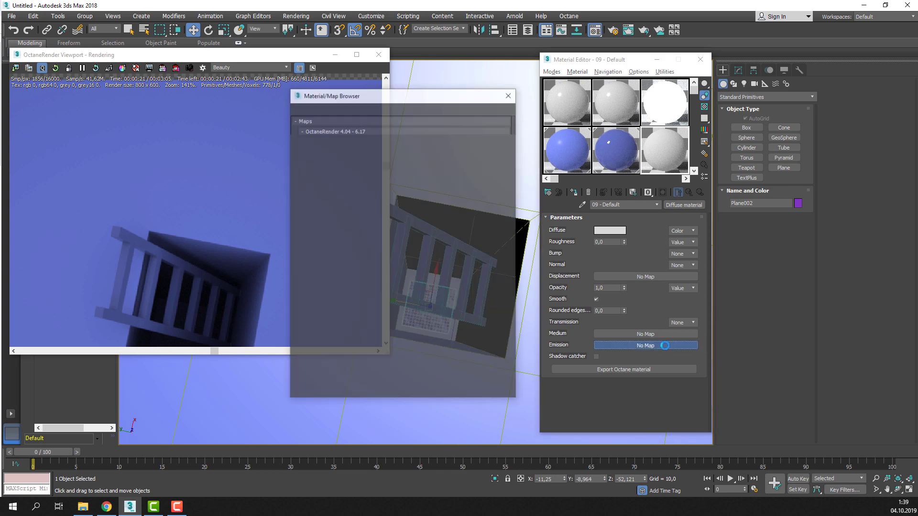
left_click(335, 140)
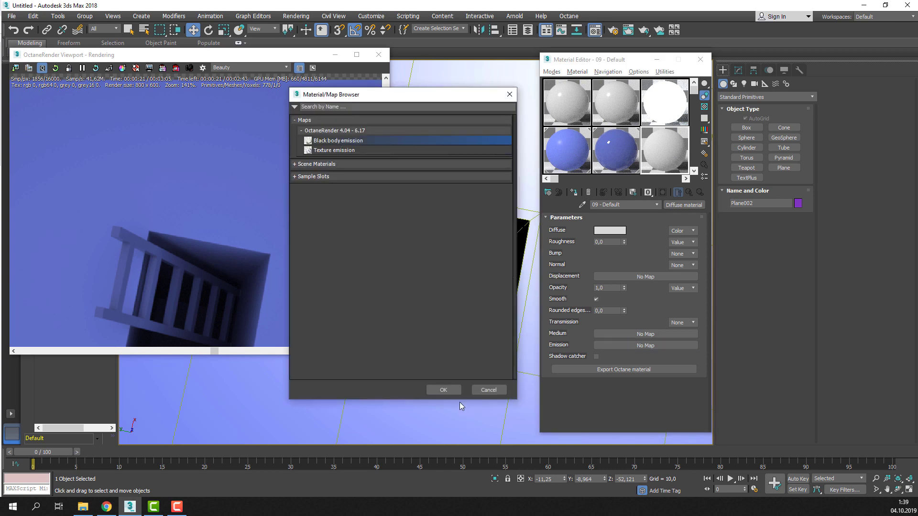
left_click(451, 390)
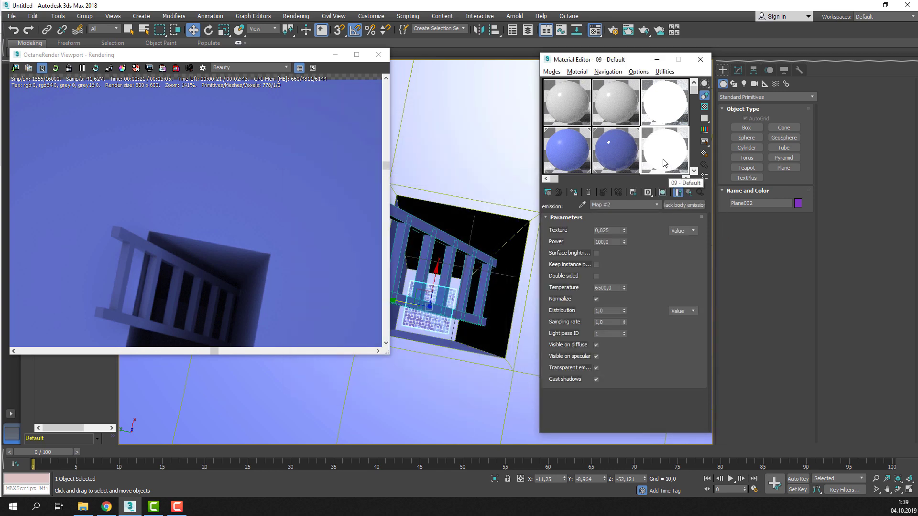
Assign the emissive material to the pit plane and reapply the blue material to the ground
left_click_drag(663, 162, 669, 162)
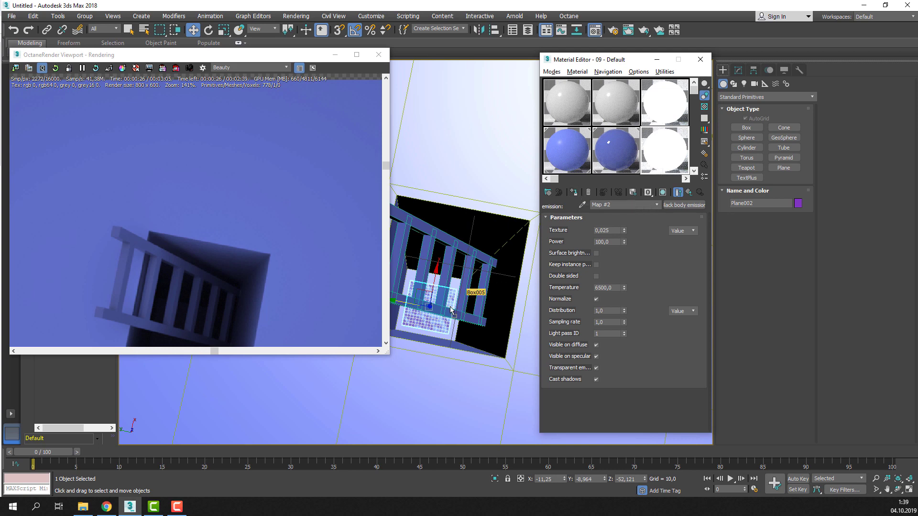
left_click_drag(451, 307, 414, 328)
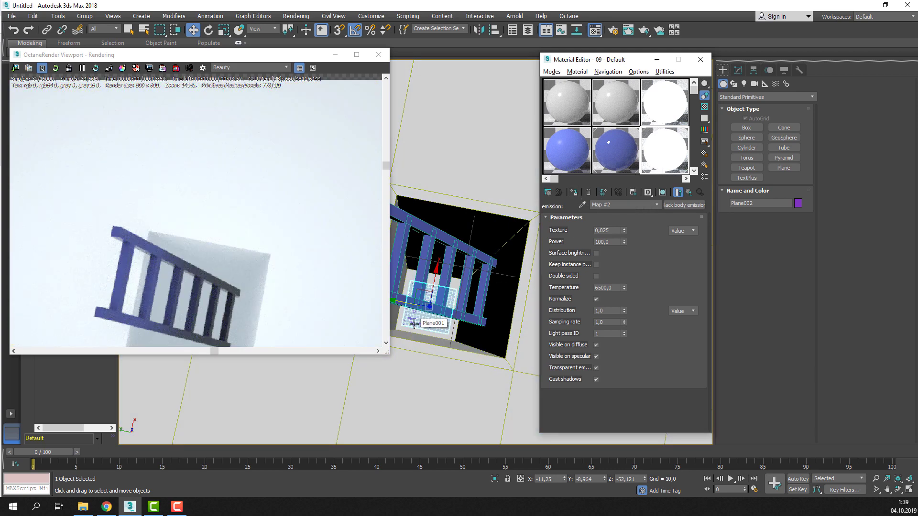
left_click_drag(657, 167, 623, 193)
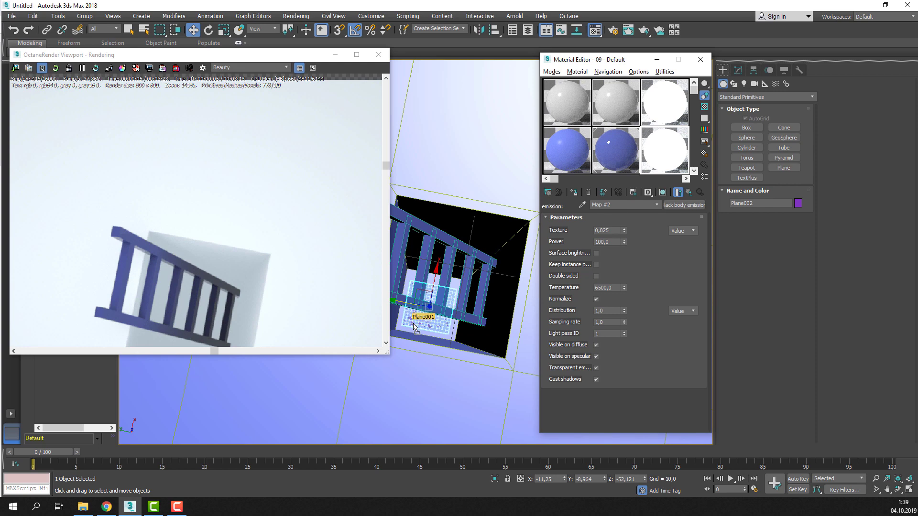
left_click_drag(415, 327, 414, 328)
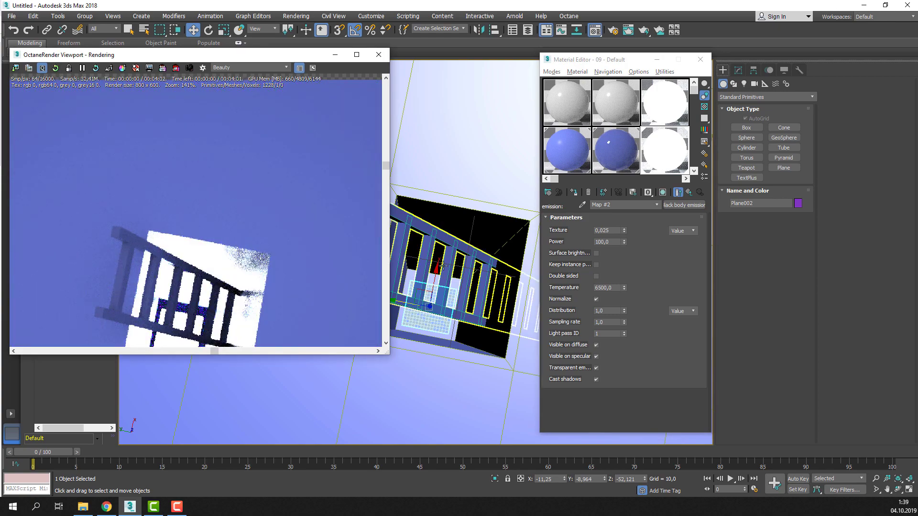
mouse_move(452, 268)
middle_mouse_down("alt")
mouse_move(445, 278)
mouse_move(459, 208)
middle_mouse_up("alt")
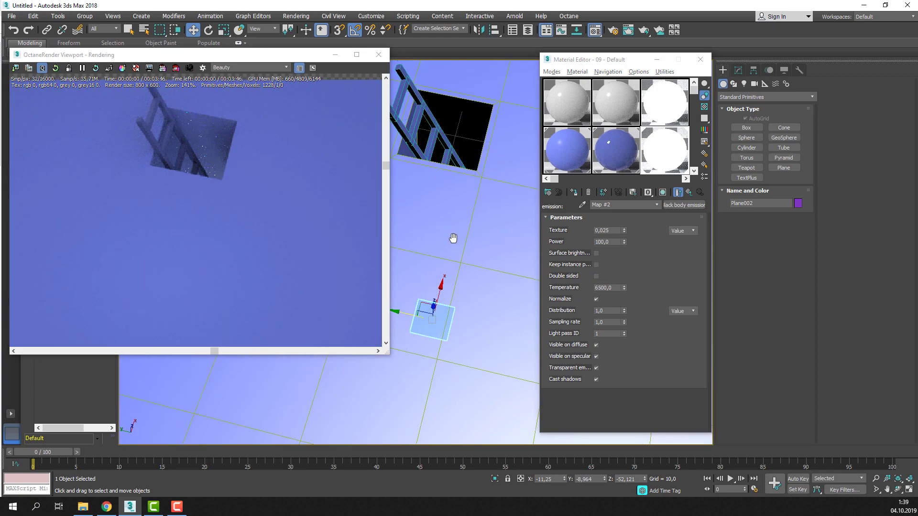
Raise the black body texture value while framing the ladder and pit in the viewport
scroll(454, 261, "up", 1)
scroll(455, 261, "up", 2)
scroll(455, 261, "up", 2)
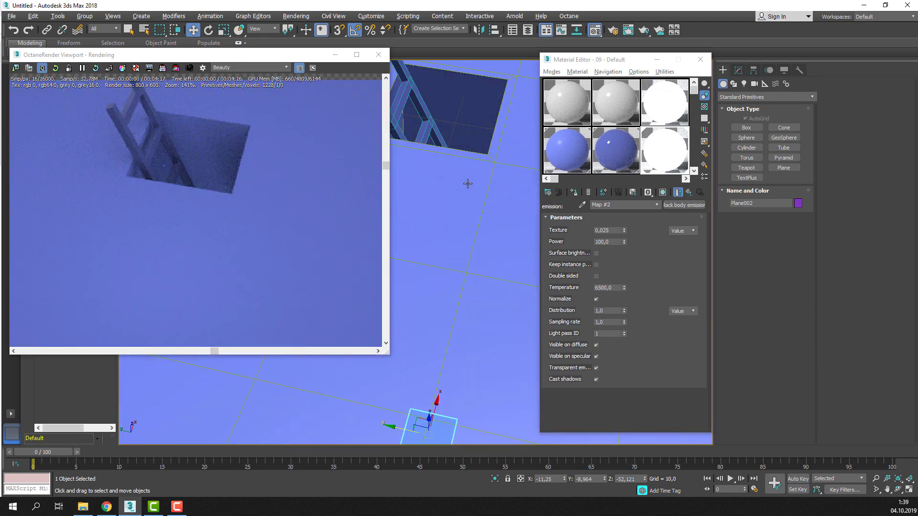
middle_click_drag(455, 211, 492, 266)
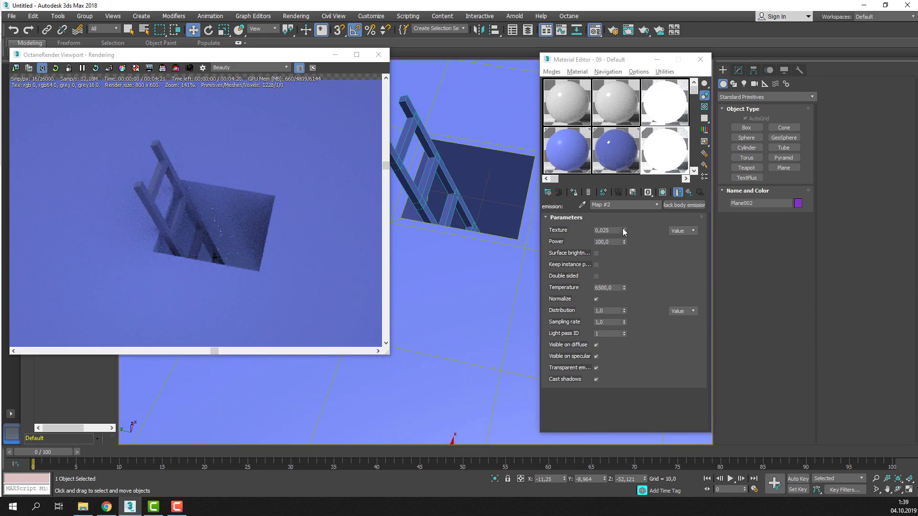
left_click_drag(624, 231, 625, 220)
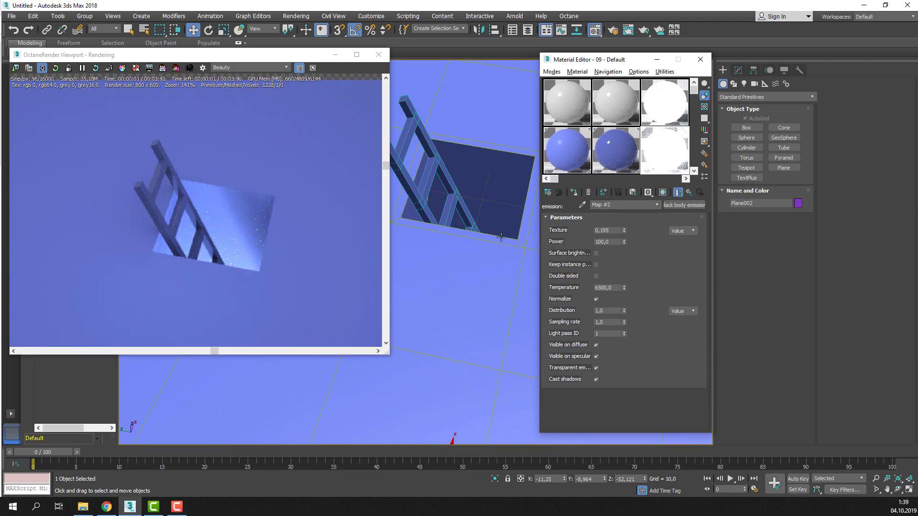
scroll(500, 238, "down", 2)
mouse_move(480, 252)
middle_mouse_down()
mouse_move(461, 242)
mouse_move(459, 286)
mouse_move(461, 246)
mouse_move(430, 165)
middle_mouse_up()
scroll(464, 237, "up", 3)
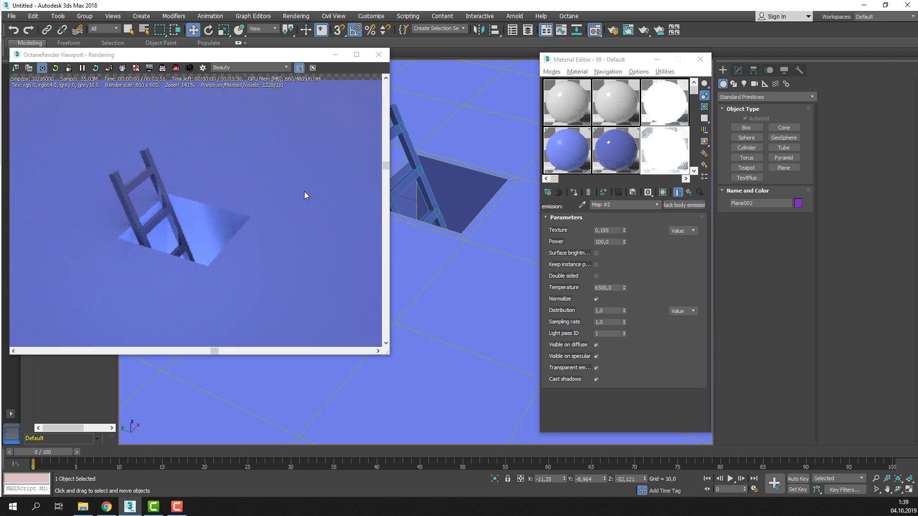
scroll(256, 210, "down", 1)
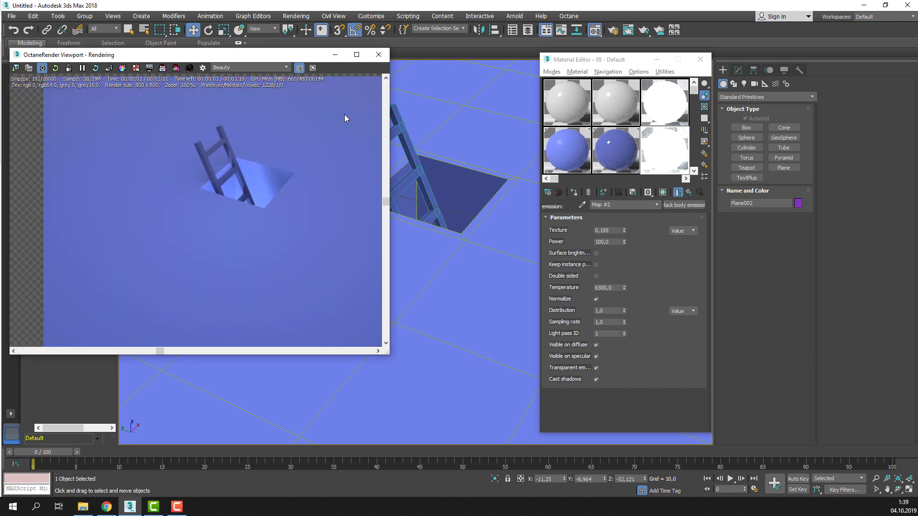
mouse_move(286, 192)
left_mouse_down()
mouse_move(225, 199)
mouse_move(249, 191)
left_mouse_up()
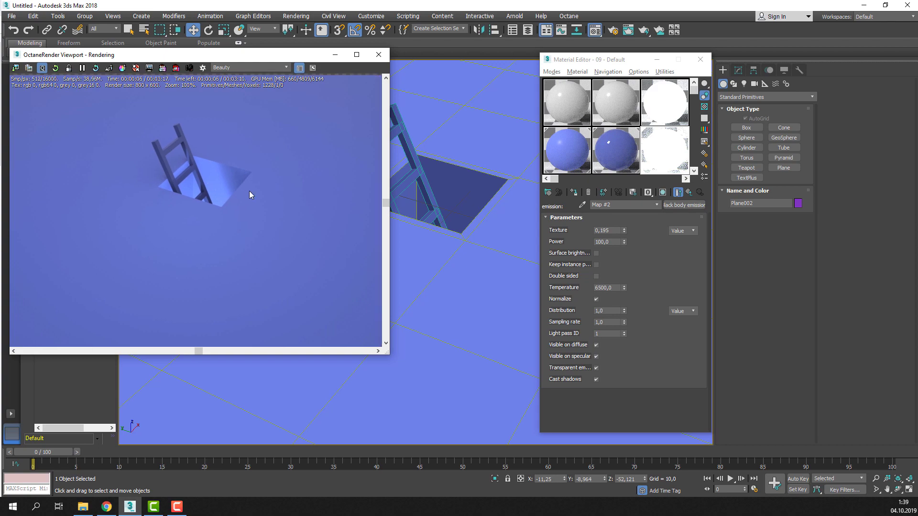
middle_click_drag(423, 199, 416, 228)
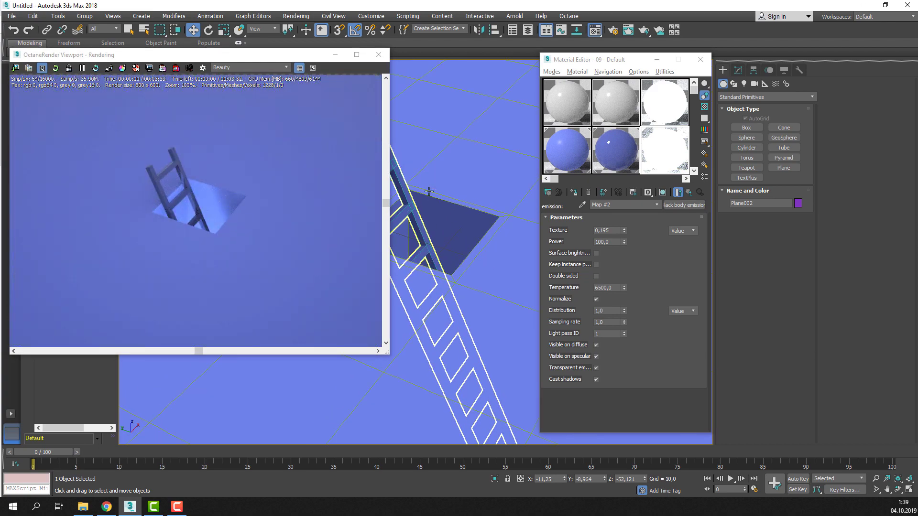
middle_click_drag(428, 191, 424, 247)
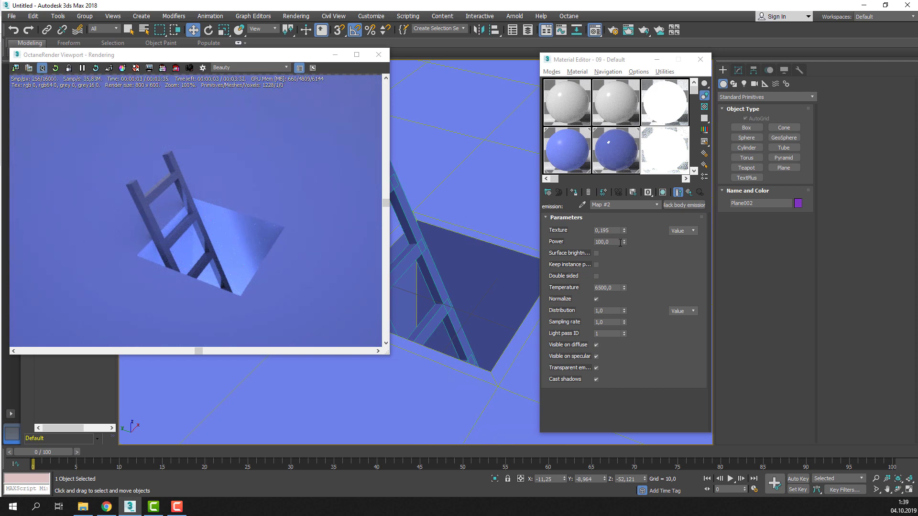
Set the emission temperature to 18590 and texture to 0.145 for a cooler, brighter glow
mouse_move(623, 290)
left_mouse_down()
mouse_move(616, 335)
mouse_move(622, 320)
left_mouse_up()
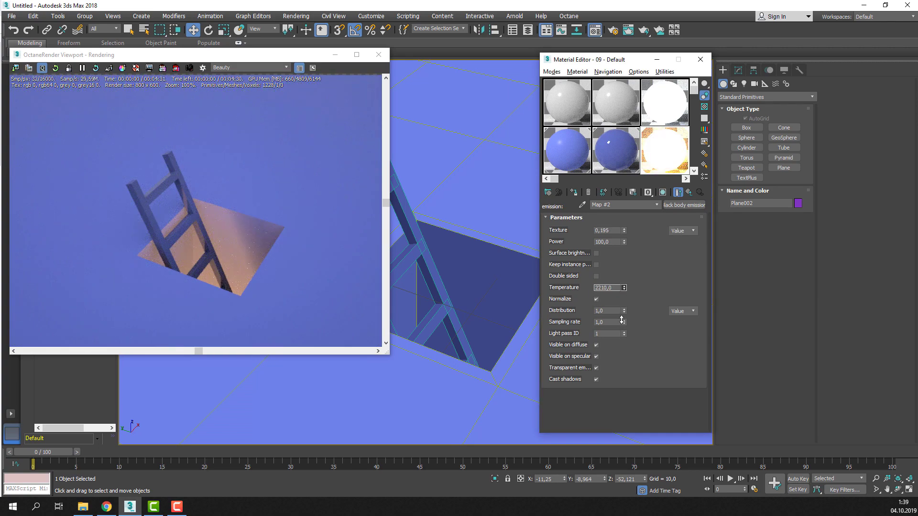
left_click_drag(621, 329, 637, 218)
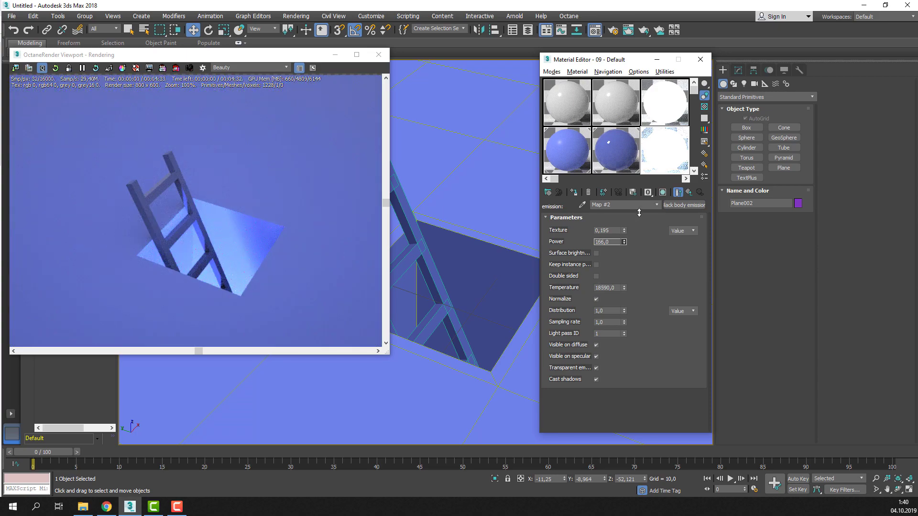
mouse_move(624, 231)
left_mouse_down()
mouse_move(625, 221)
mouse_move(623, 230)
left_mouse_up()
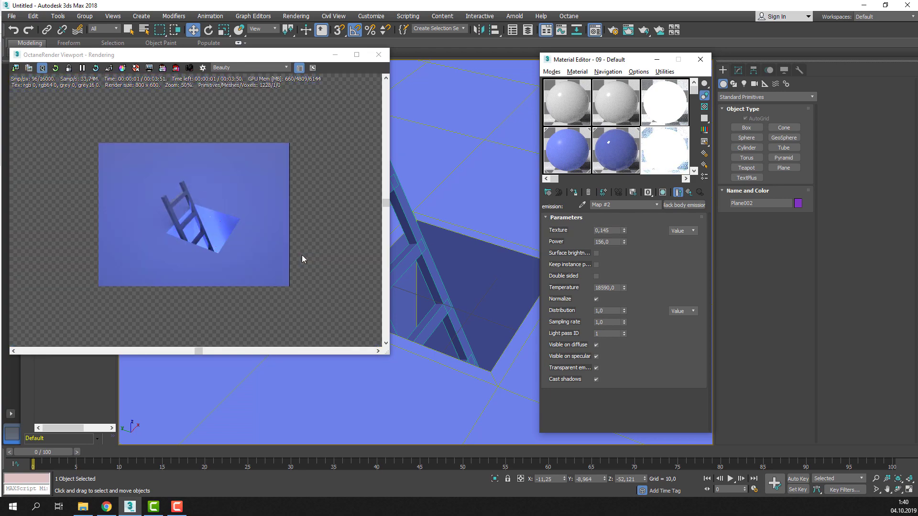
left_click(415, 249)
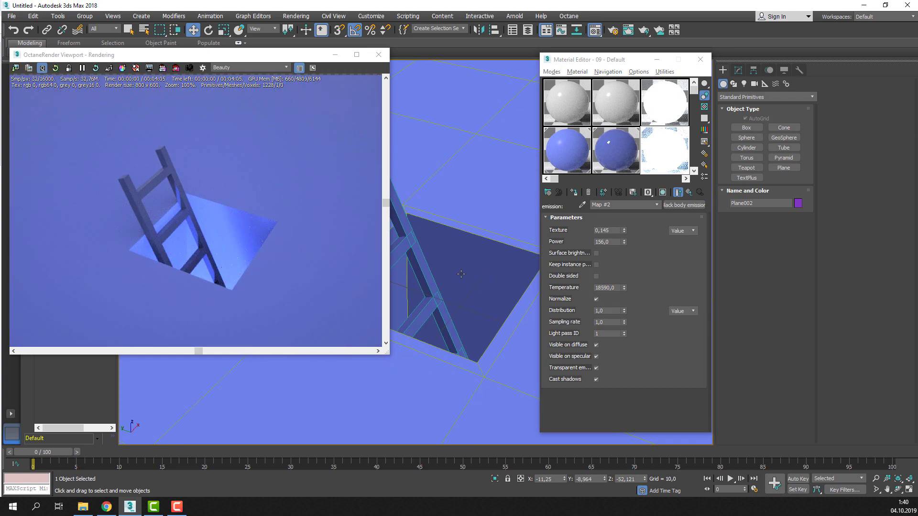
mouse_move(460, 274)
middle_mouse_down("alt")
mouse_move(454, 313)
mouse_move(469, 180)
mouse_move(461, 313)
mouse_move(461, 277)
mouse_move(428, 255)
mouse_move(439, 295)
mouse_move(434, 198)
mouse_move(420, 210)
middle_mouse_up("alt")
scroll(428, 254, "up", 5)
scroll(324, 231, "down", 2)
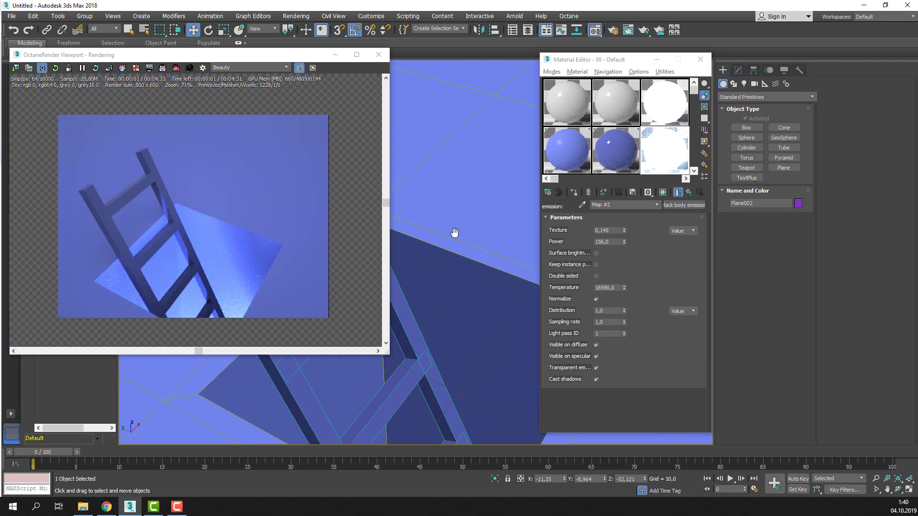
scroll(248, 264, "up", 2)
mouse_move(459, 248)
middle_mouse_down()
mouse_move(467, 240)
mouse_move(425, 240)
mouse_move(441, 258)
middle_mouse_up()
scroll(466, 240, "down", 4)
scroll(467, 241, "down", 2)
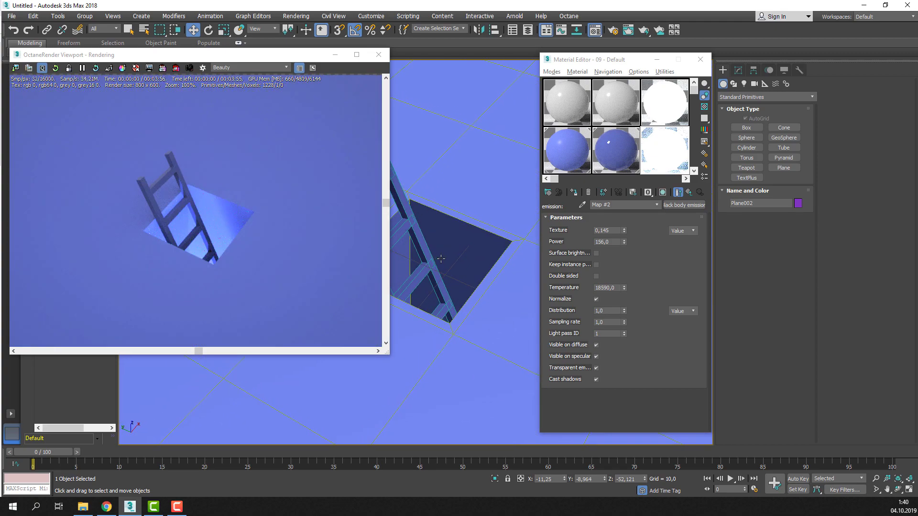